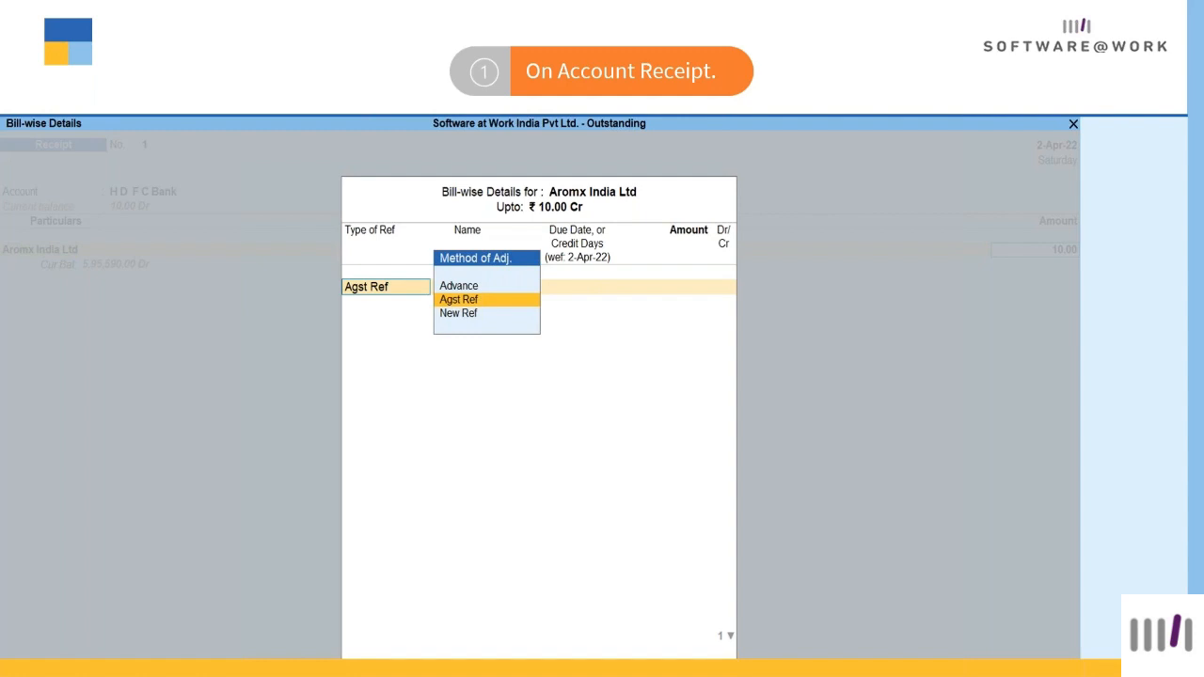
# Step: Switch to TallyPrime and open a new Receipt voucher for Software at Work India Pvt Ltd. - Outstanding
pyautogui.hotkey('alt', 'Tab')
pyautogui.hotkey('alt', 'Tab')
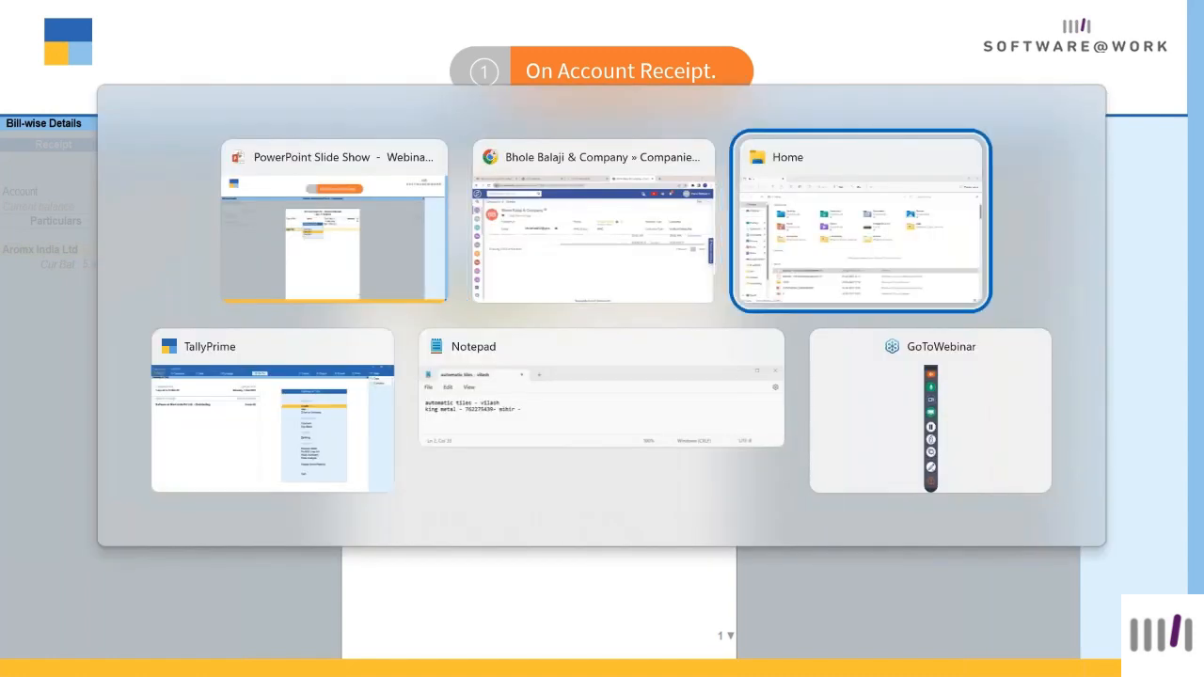
pyautogui.hotkey('alt', 'Tab')
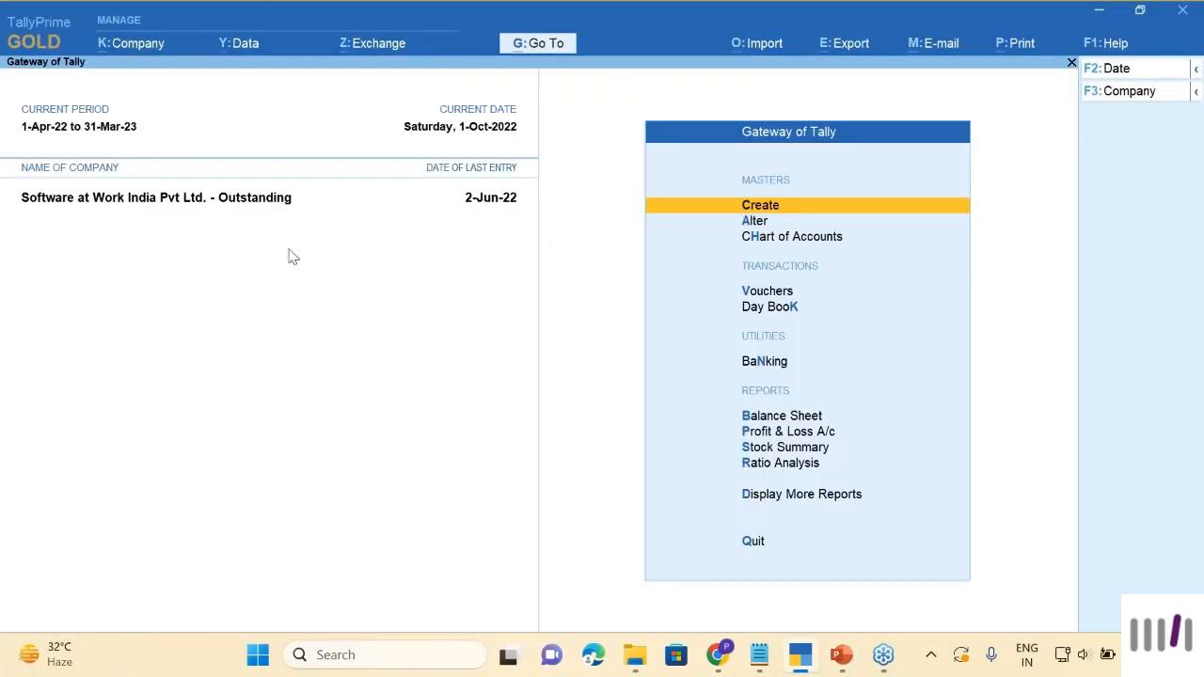
pyautogui.press('Down')
pyautogui.press('Down')
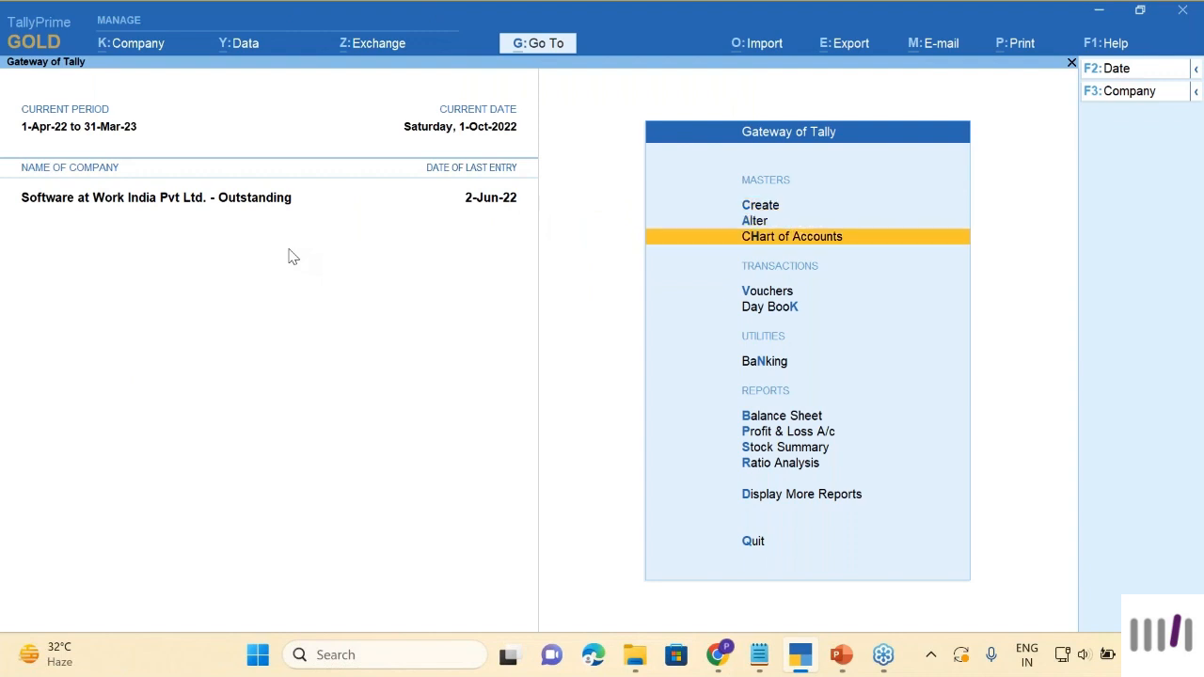
pyautogui.press('Up')
pyautogui.press('Down')
pyautogui.press('Down')
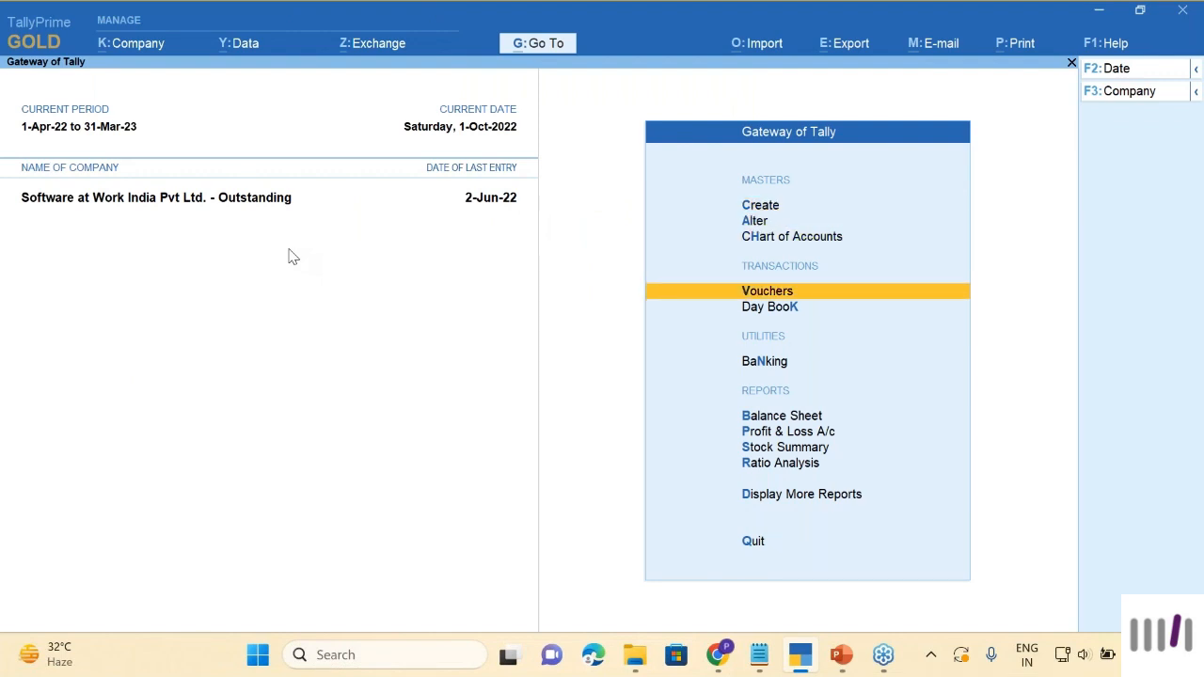
pyautogui.press('Return')
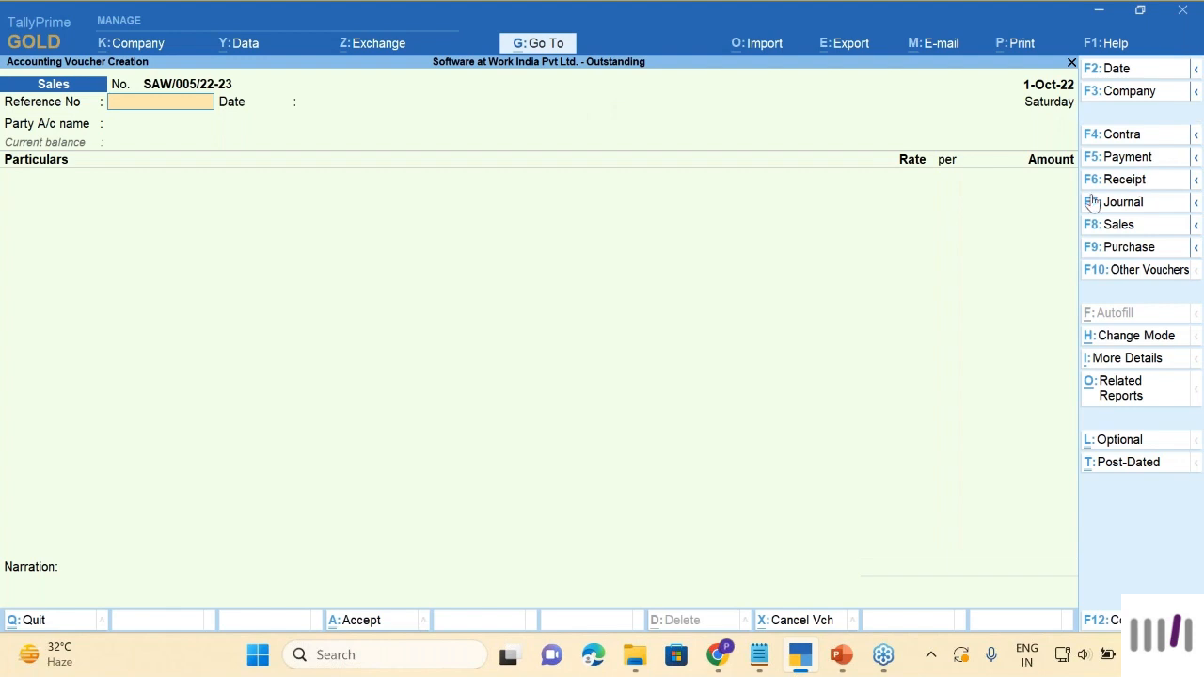
pyautogui.press('F6')
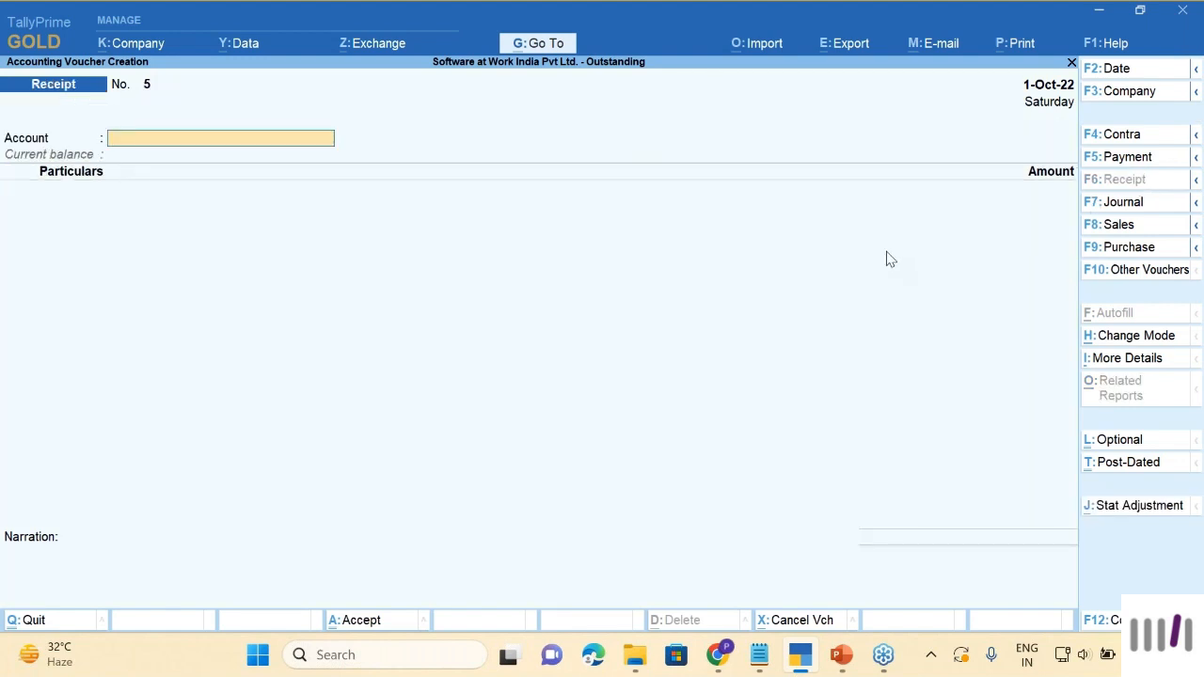
# Step: Enter a 1200 receipt from Master Enterprises into H D F C Bank and view its bill-wise adjustment methods
pyautogui.write('Hdf')
pyautogui.press('Return')
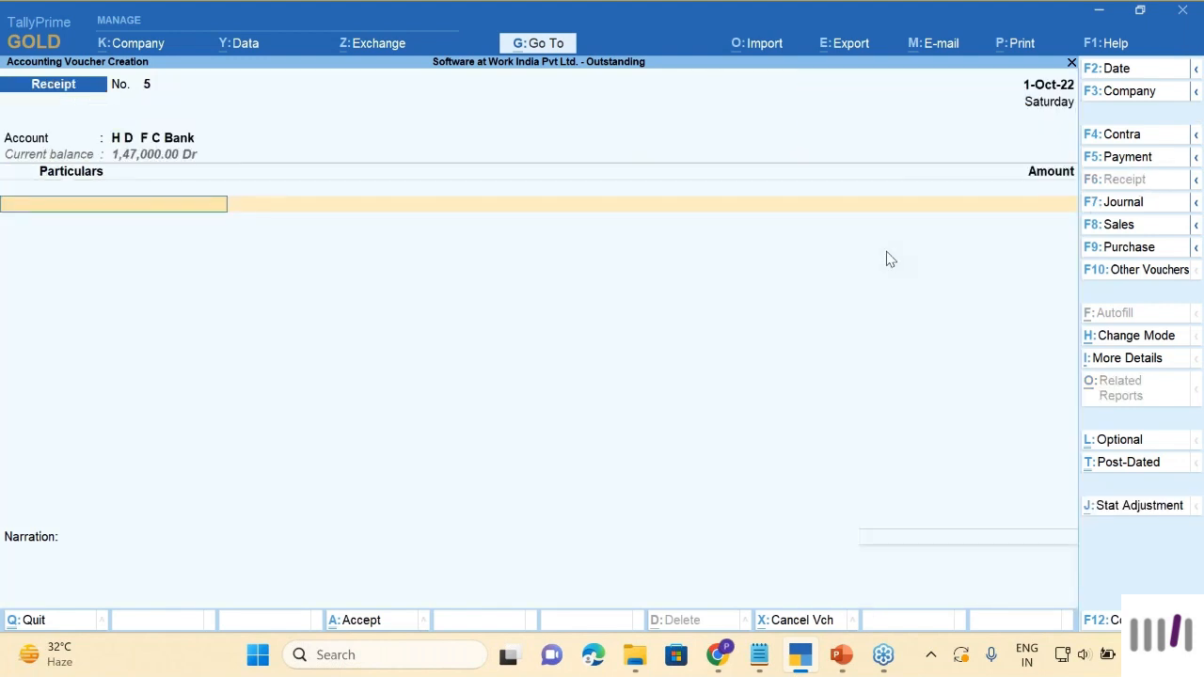
pyautogui.write('Mas')
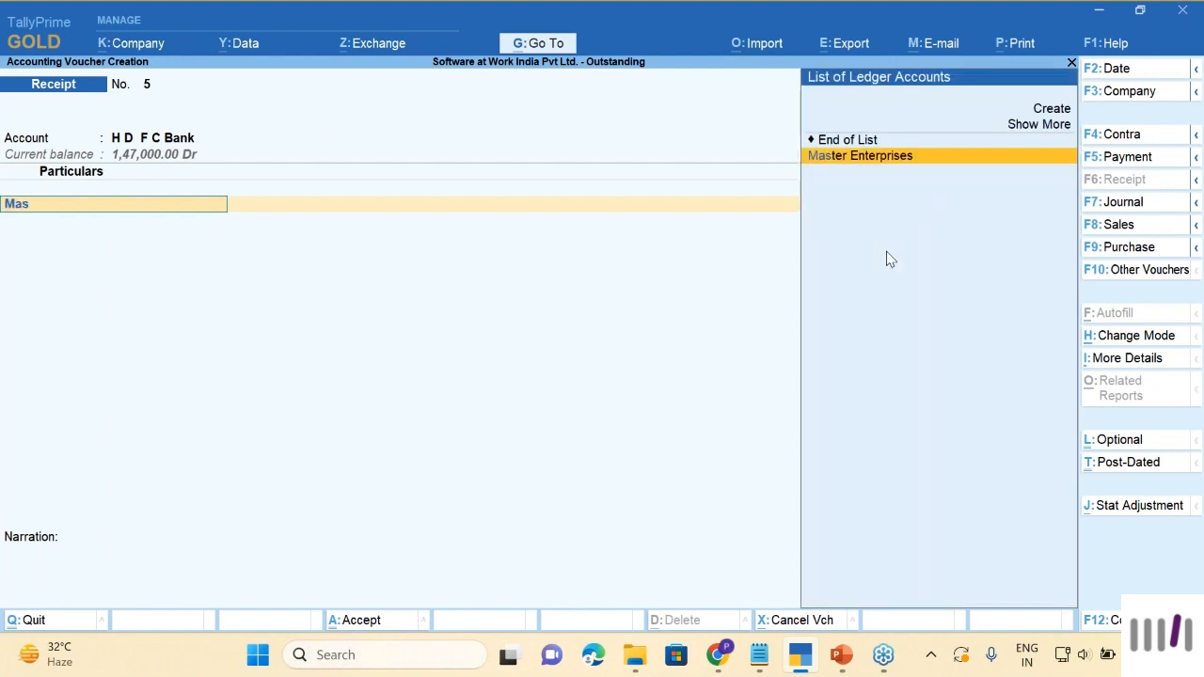
pyautogui.press('Return')
pyautogui.write('1200')
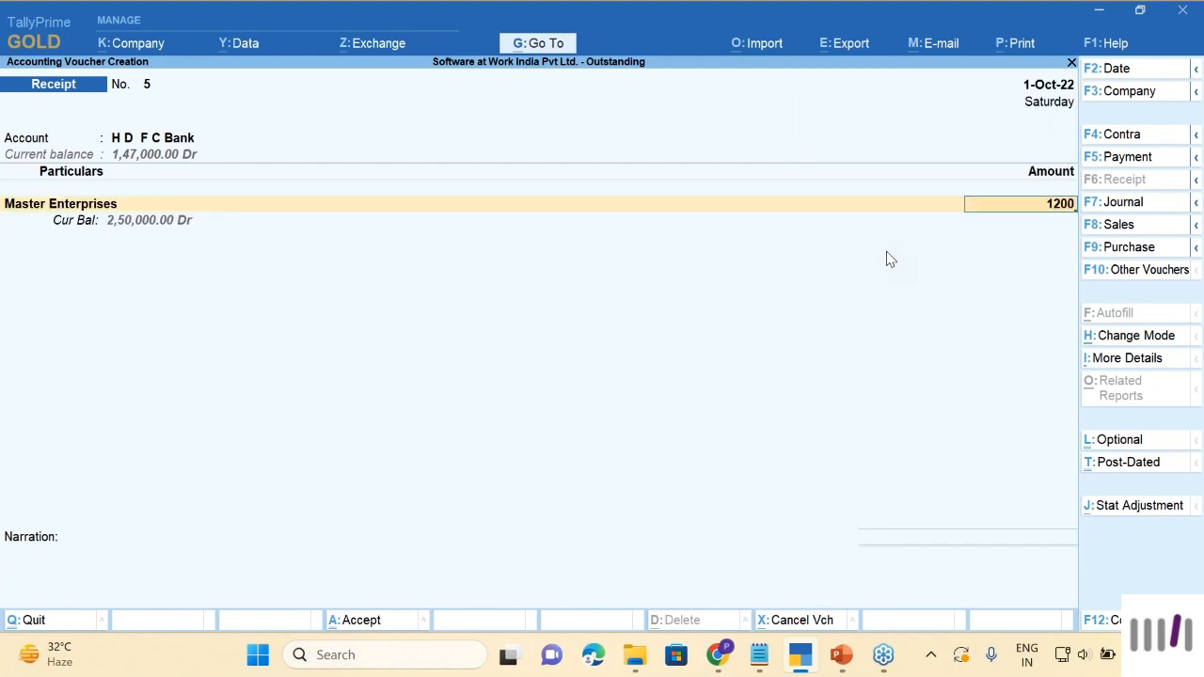
pyautogui.press('Return')
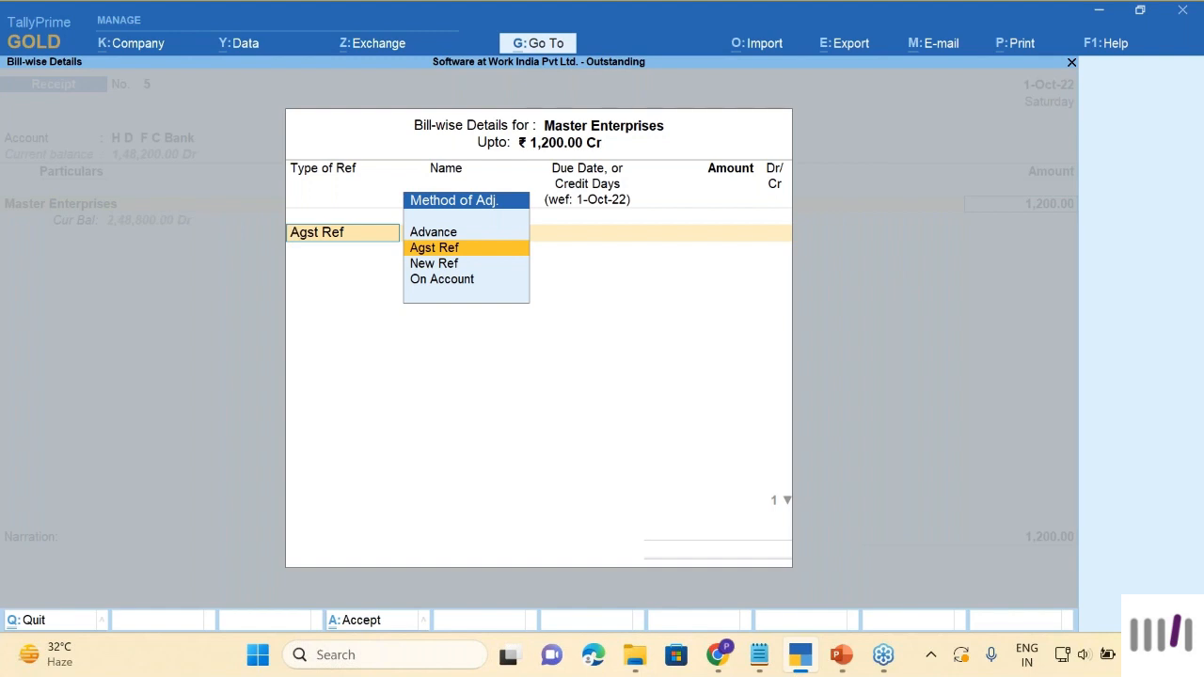
# Step: Leave the bill-wise details and discard the Master Enterprises receipt without saving, returning to the Gateway of Tally
pyautogui.press('BackSpace')
pyautogui.press('Escape')
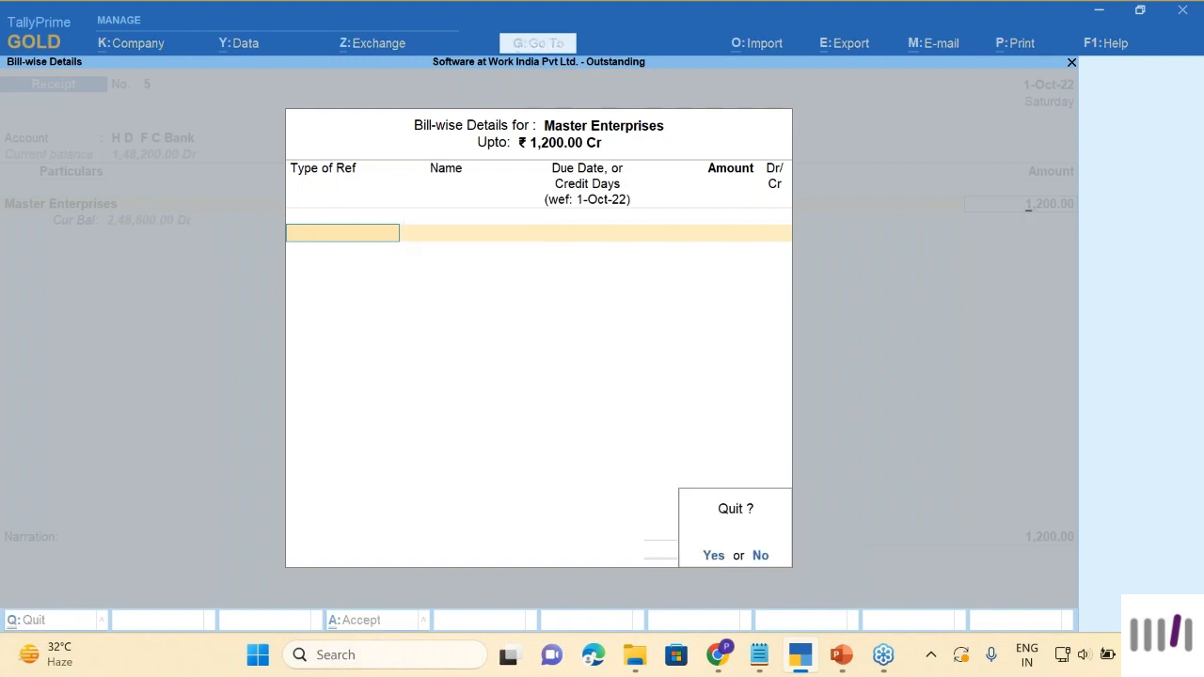
pyautogui.press('y')
pyautogui.press('BackSpace')
pyautogui.press('Escape')
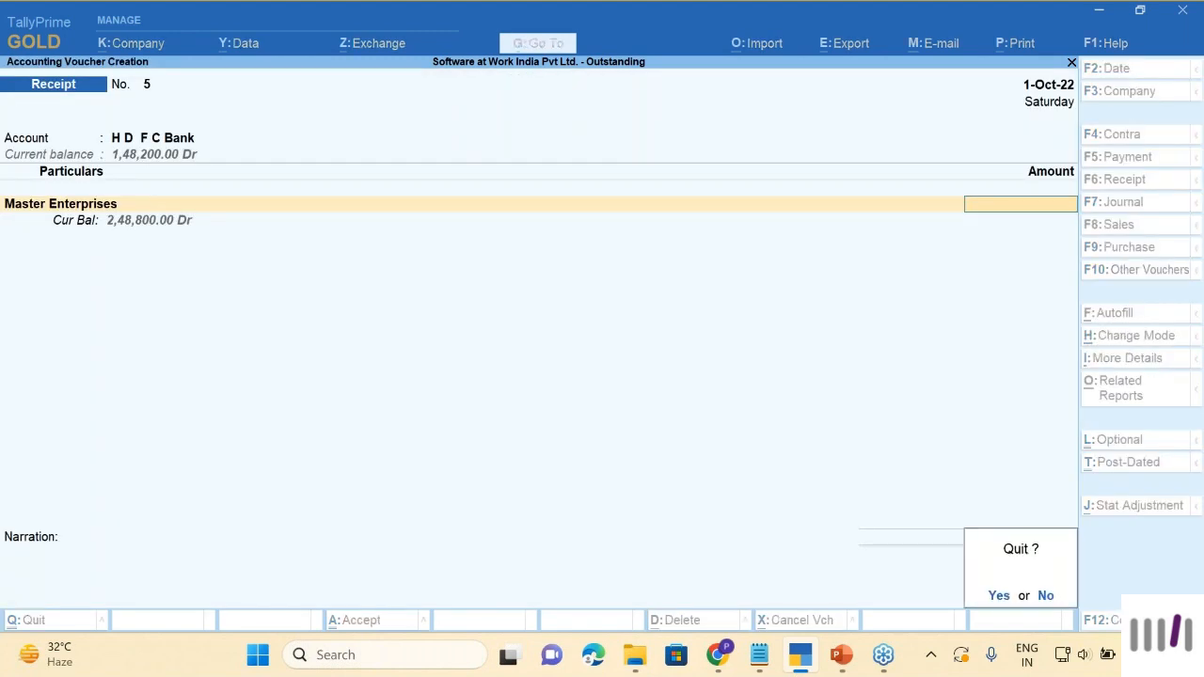
pyautogui.press('y')
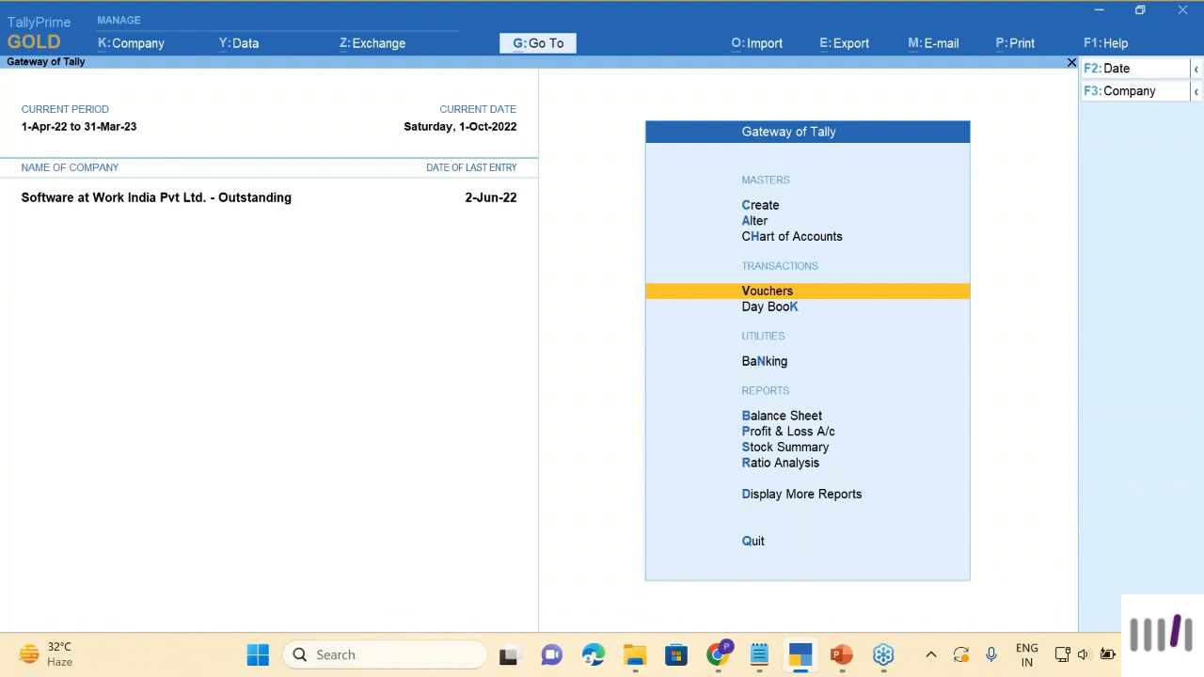
# Step: Change the company's logged-in user to b, entering that user's account password
pyautogui.click(169, 44)
pyautogui.press('Down')
pyautogui.press('Down')
pyautogui.press('Down')
pyautogui.press('Down')
pyautogui.press('Down')
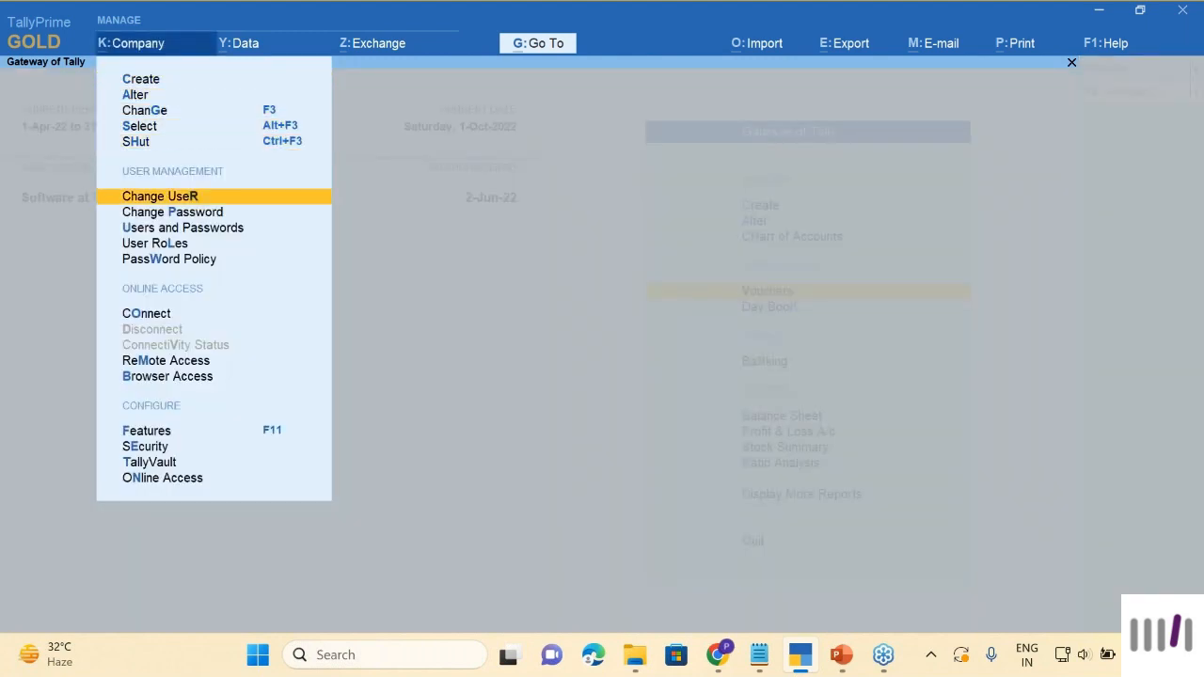
pyautogui.press('Return')
pyautogui.press('Up')
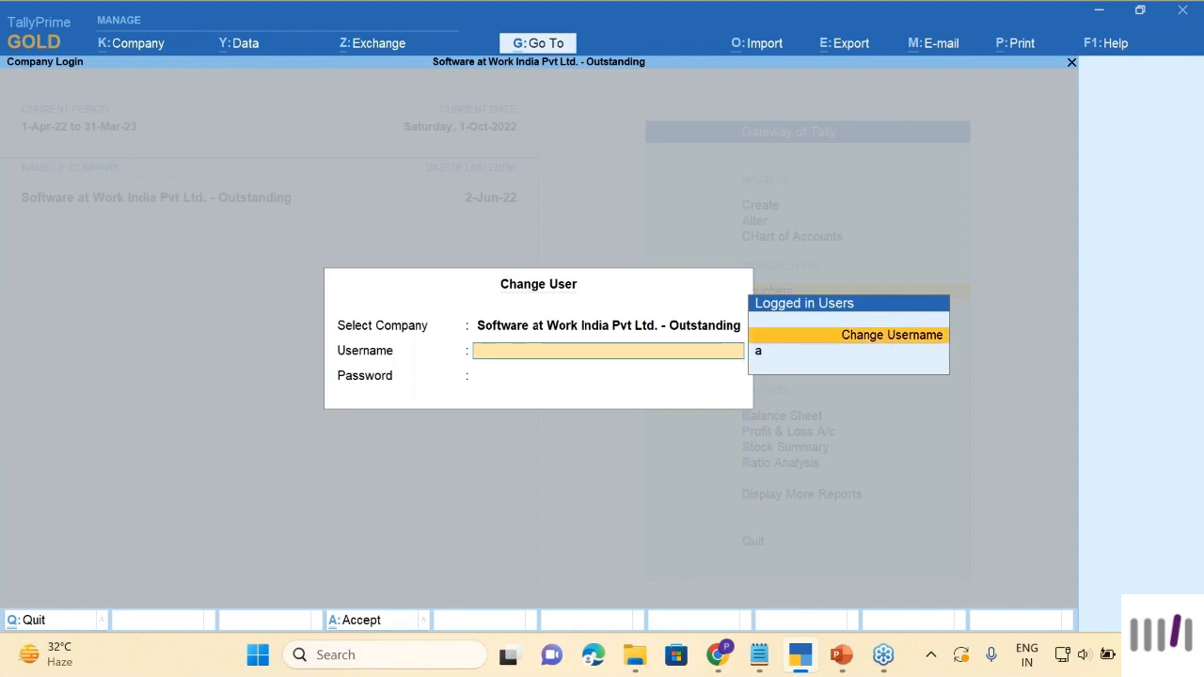
pyautogui.press('Return')
pyautogui.write('b')
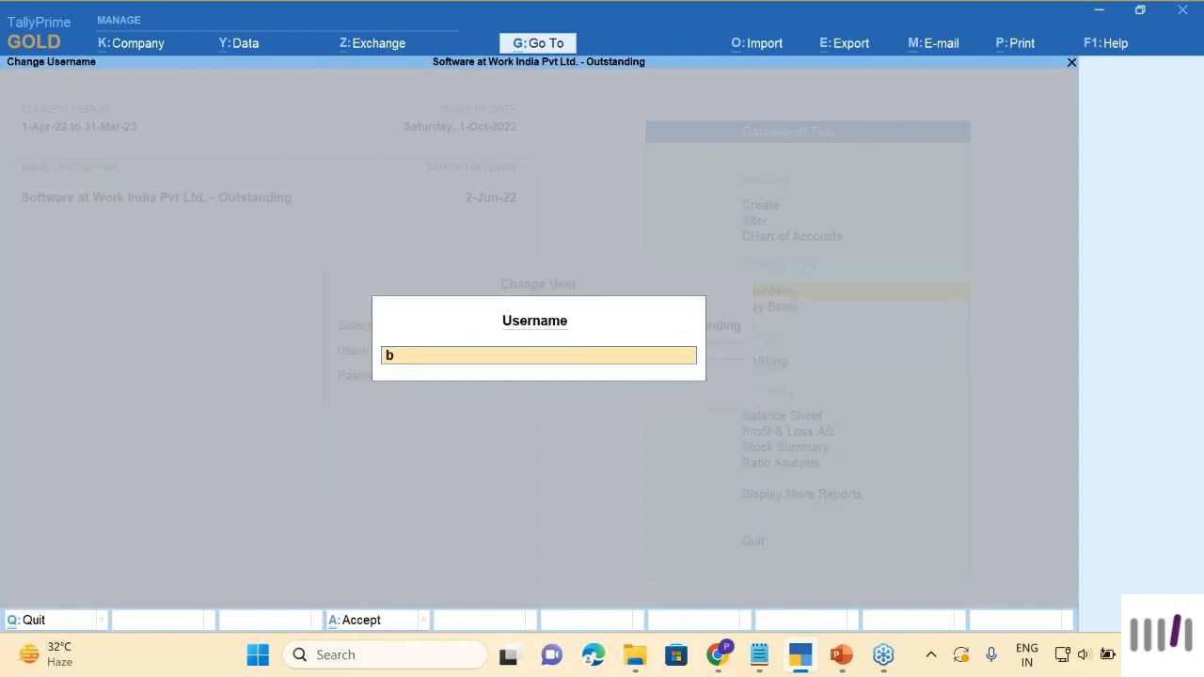
pyautogui.press('Return')
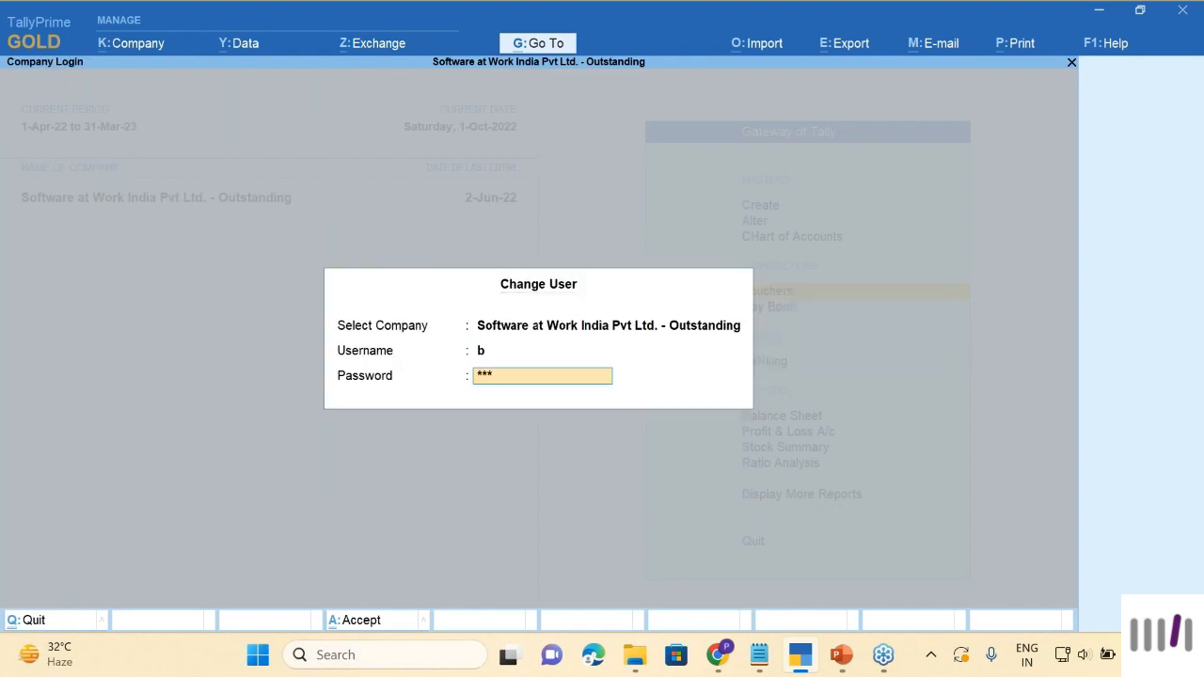
pyautogui.press('Return')
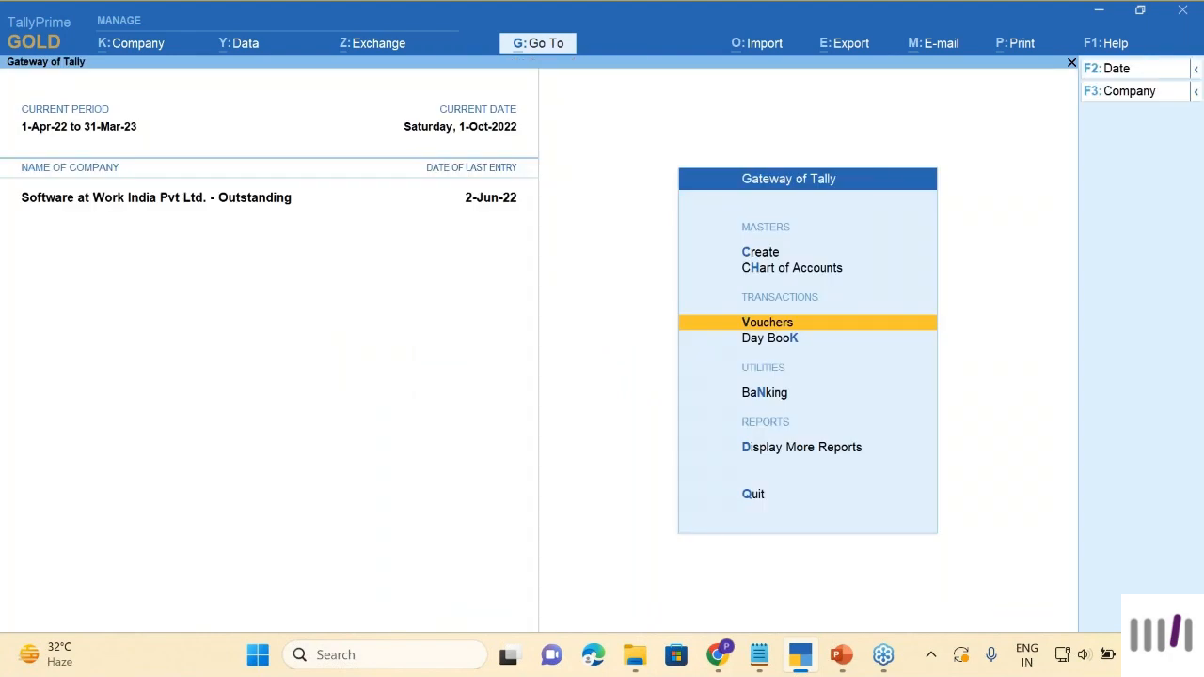
# Step: As user b, enter a 1200 receipt in H D F C Bank from Master Enterprises and view the available bill-wise reference types
pyautogui.press('Down')
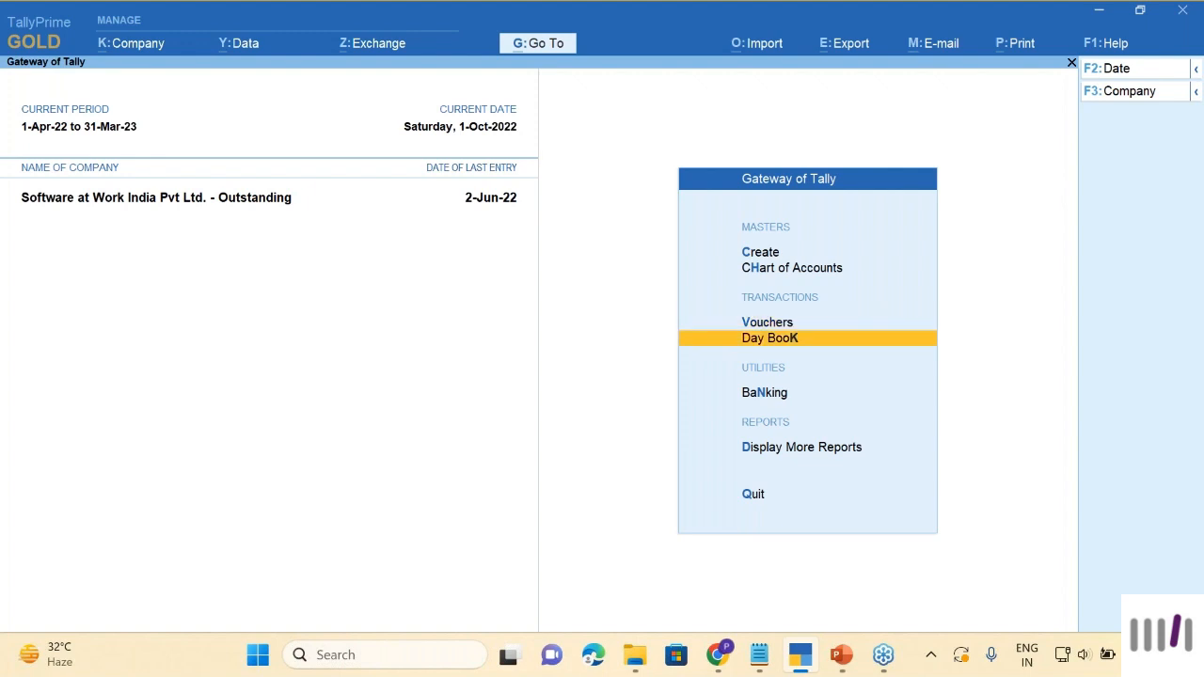
pyautogui.press('Up')
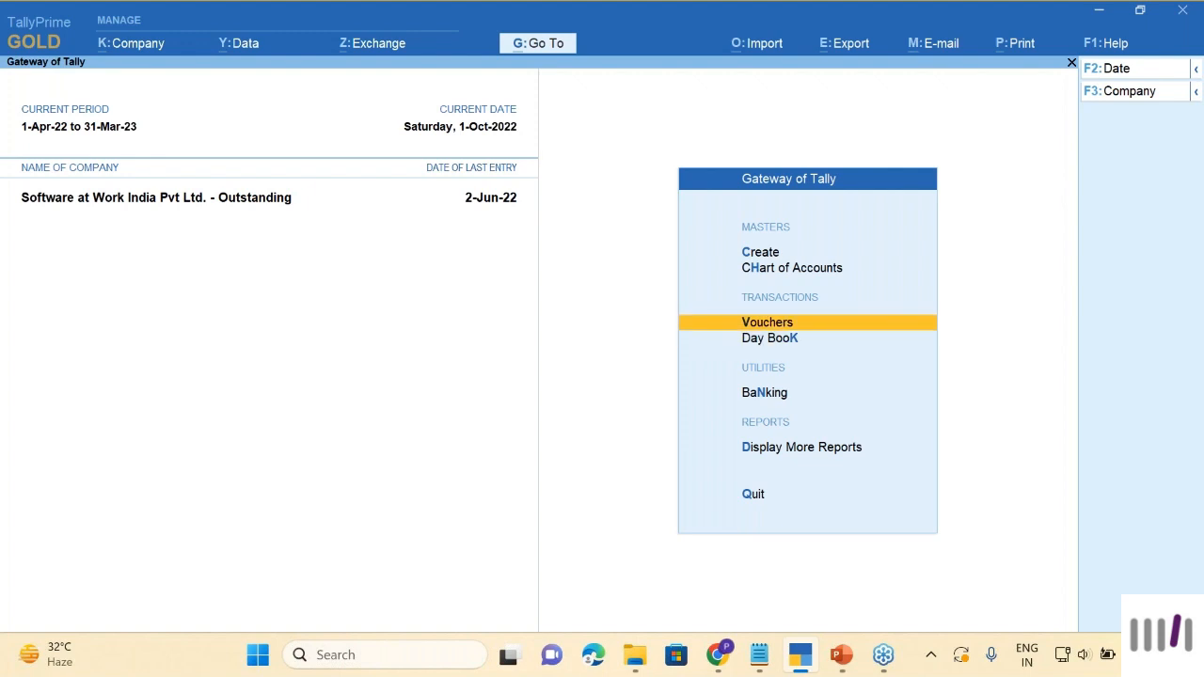
pyautogui.press('Return')
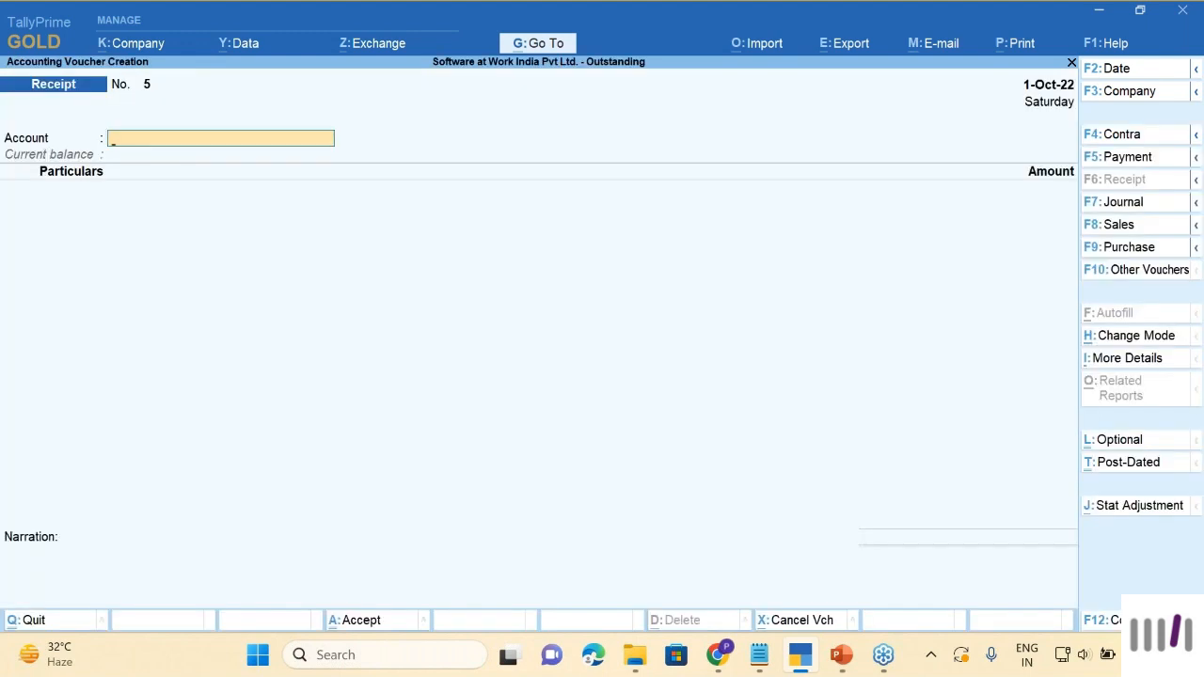
pyautogui.write('Hdf')
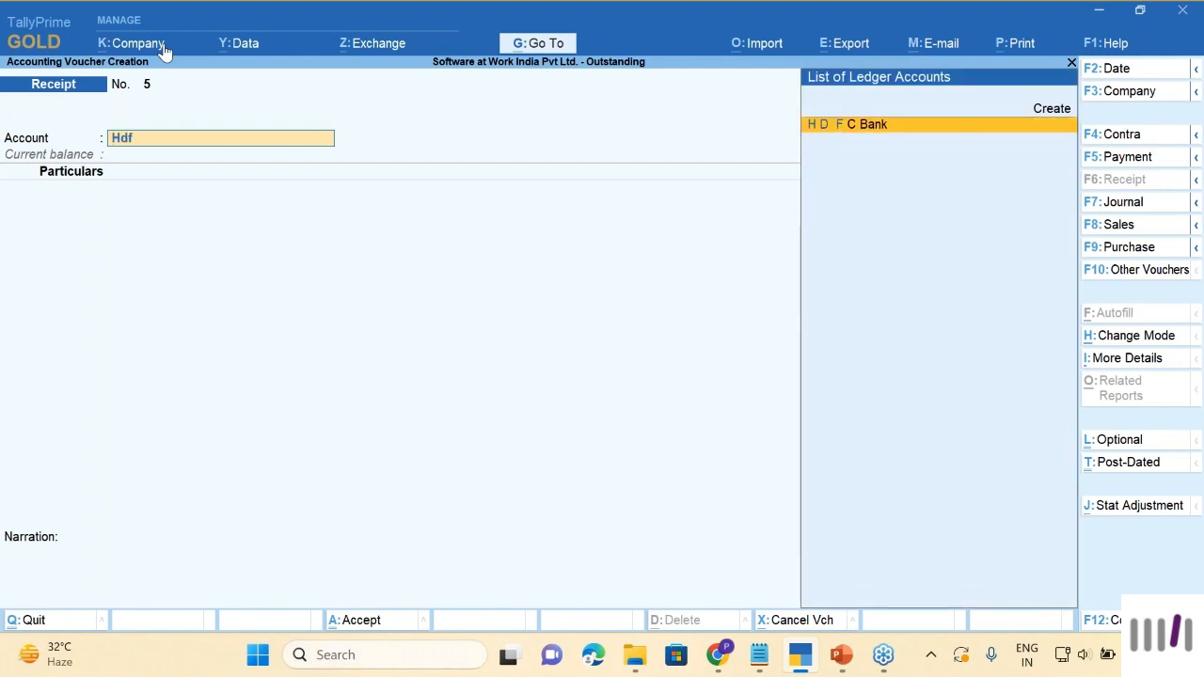
pyautogui.press('Return')
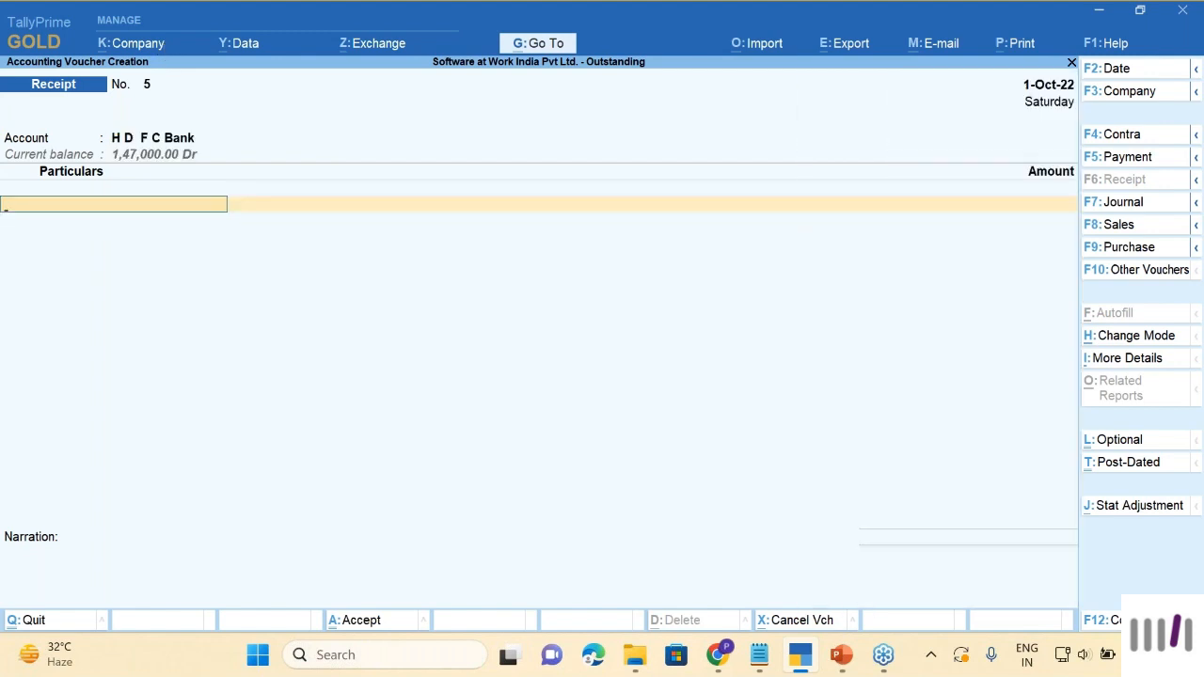
pyautogui.write('m')
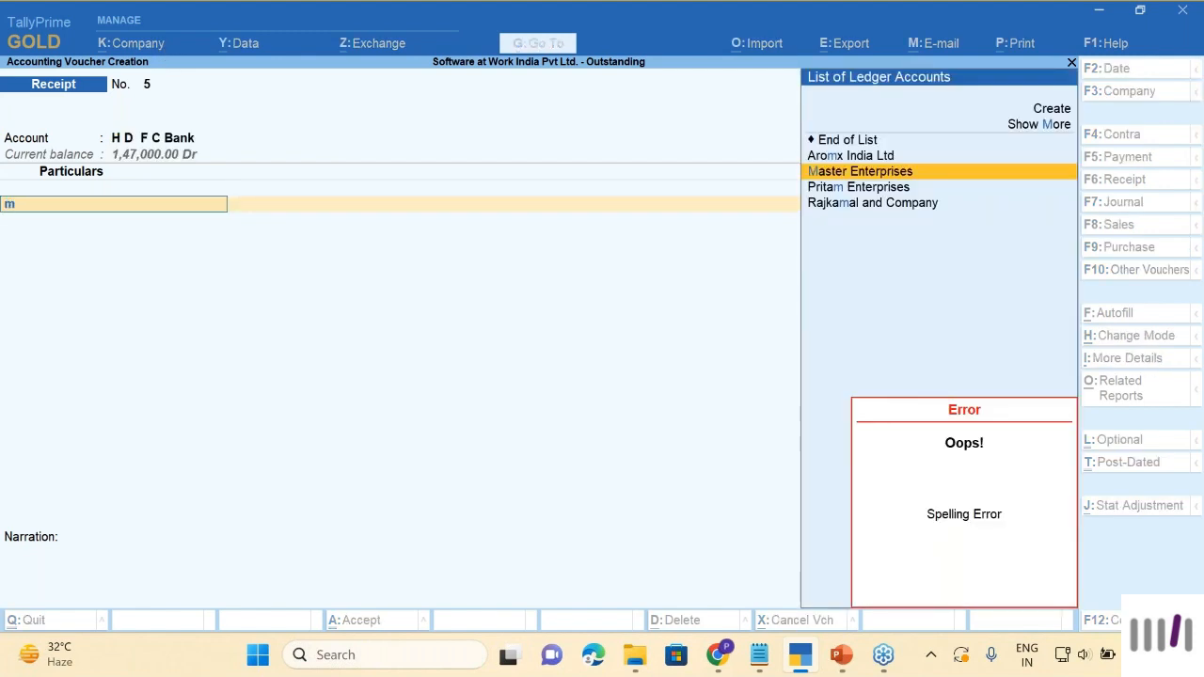
pyautogui.press('Return')
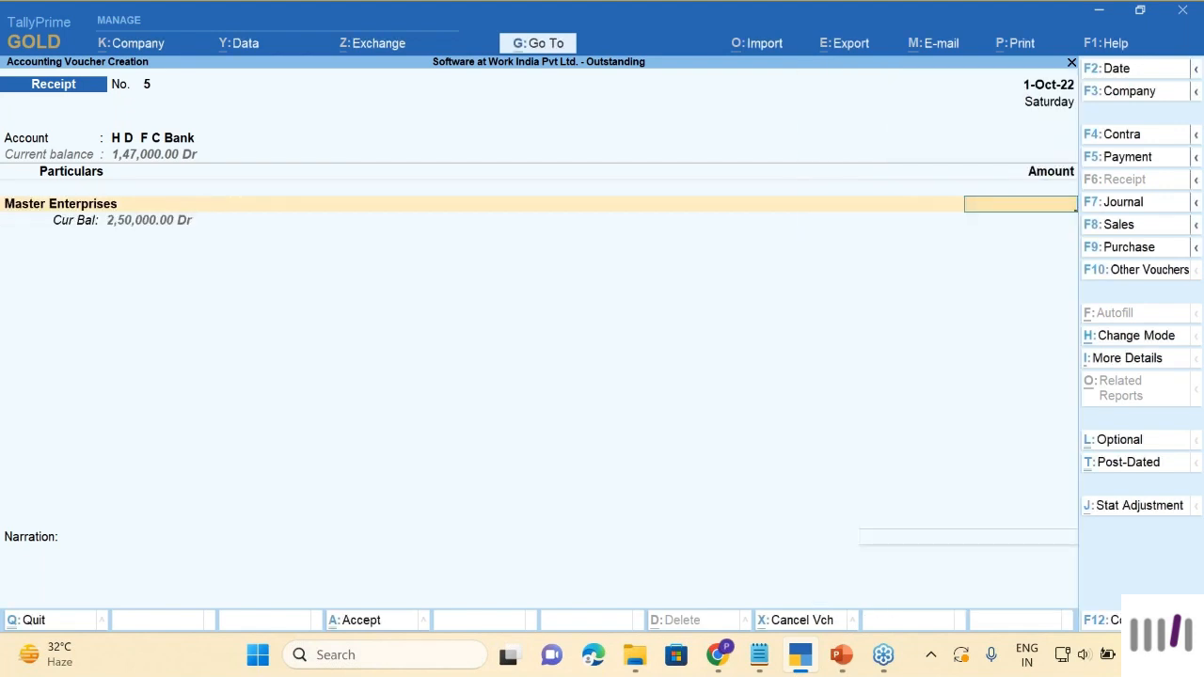
pyautogui.write('1200')
pyautogui.press('Return')
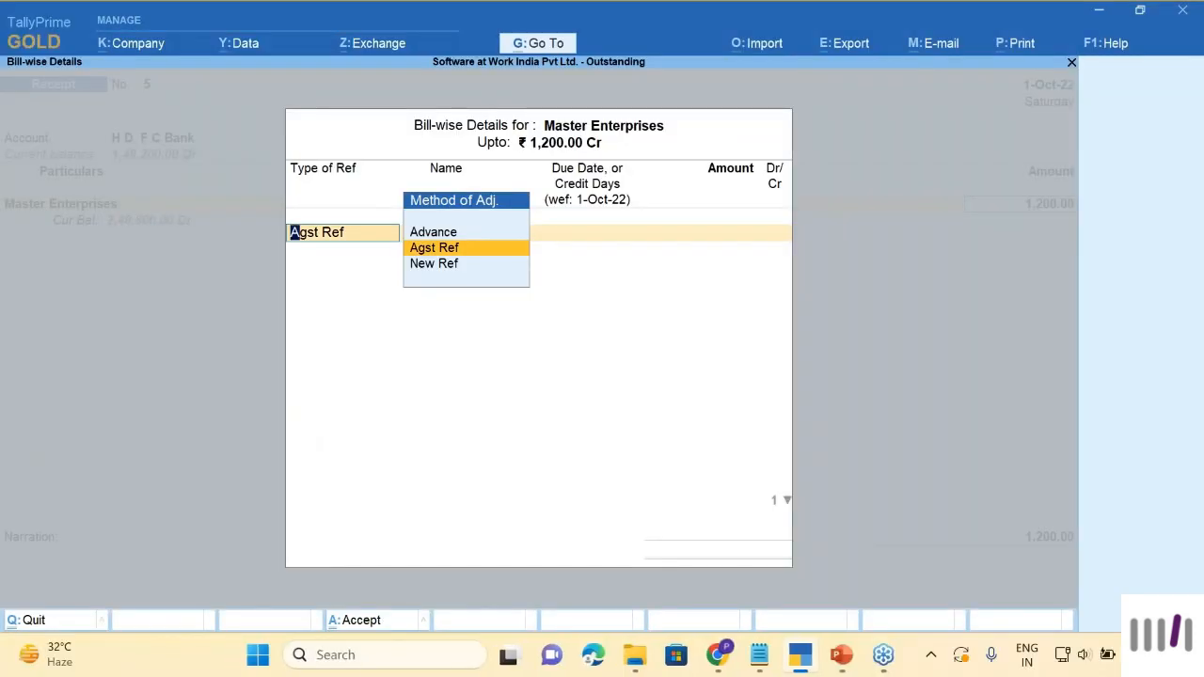
# Step: Discard user b's unsaved receipt voucher and go back to the Gateway of Tally
pyautogui.press('BackSpace')
pyautogui.press('Escape')
pyautogui.press('Return')
pyautogui.press('Escape')
pyautogui.press('Return')
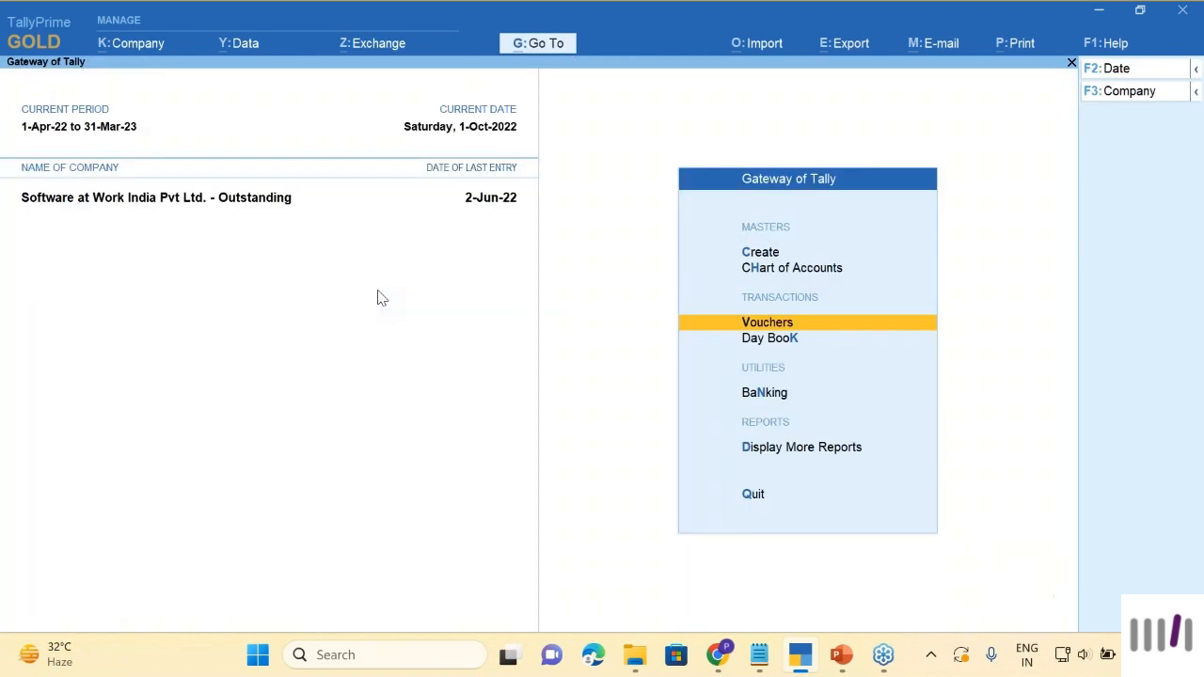
pyautogui.press('Escape')
pyautogui.press('Escape')
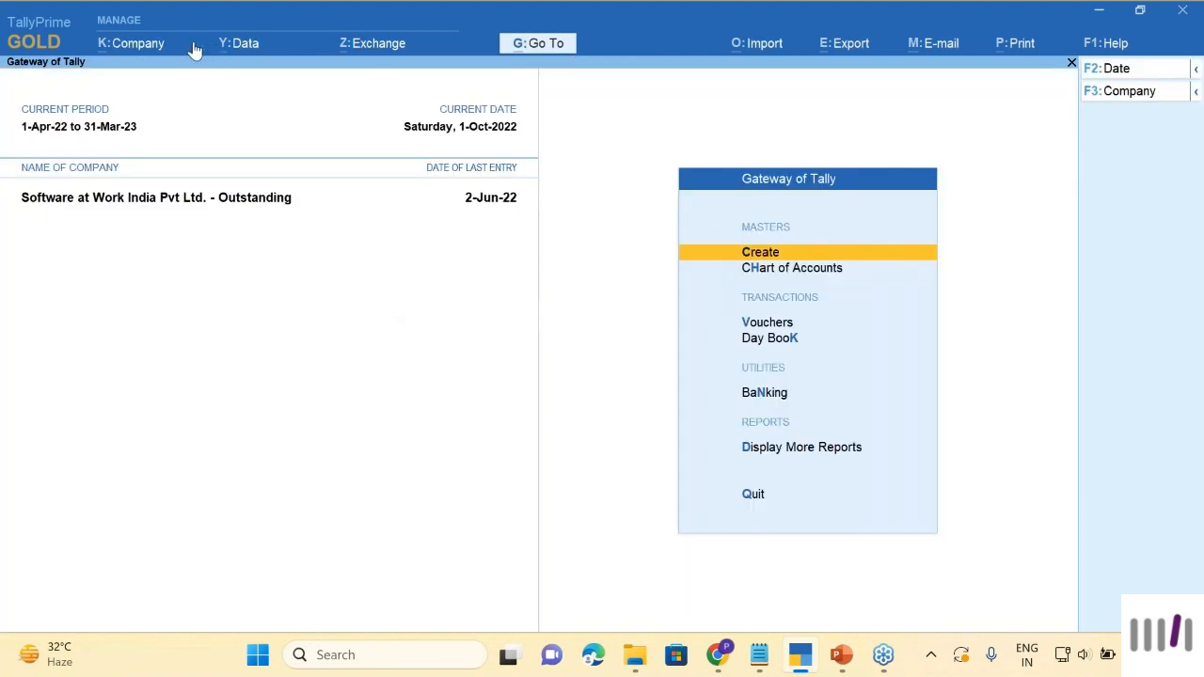
# Step: Change the company's logged-in user back to a, entering that user's account password
pyautogui.click(141, 43)
pyautogui.press('Down')
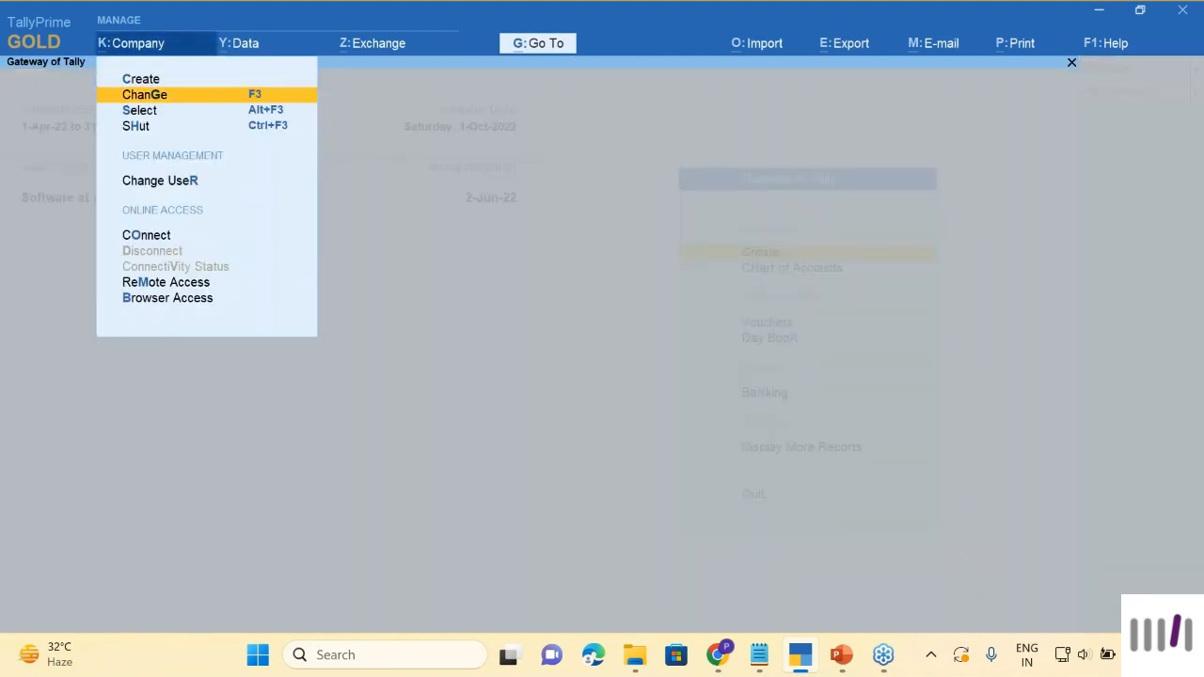
pyautogui.press('Down')
pyautogui.press('Down')
pyautogui.press('Down')
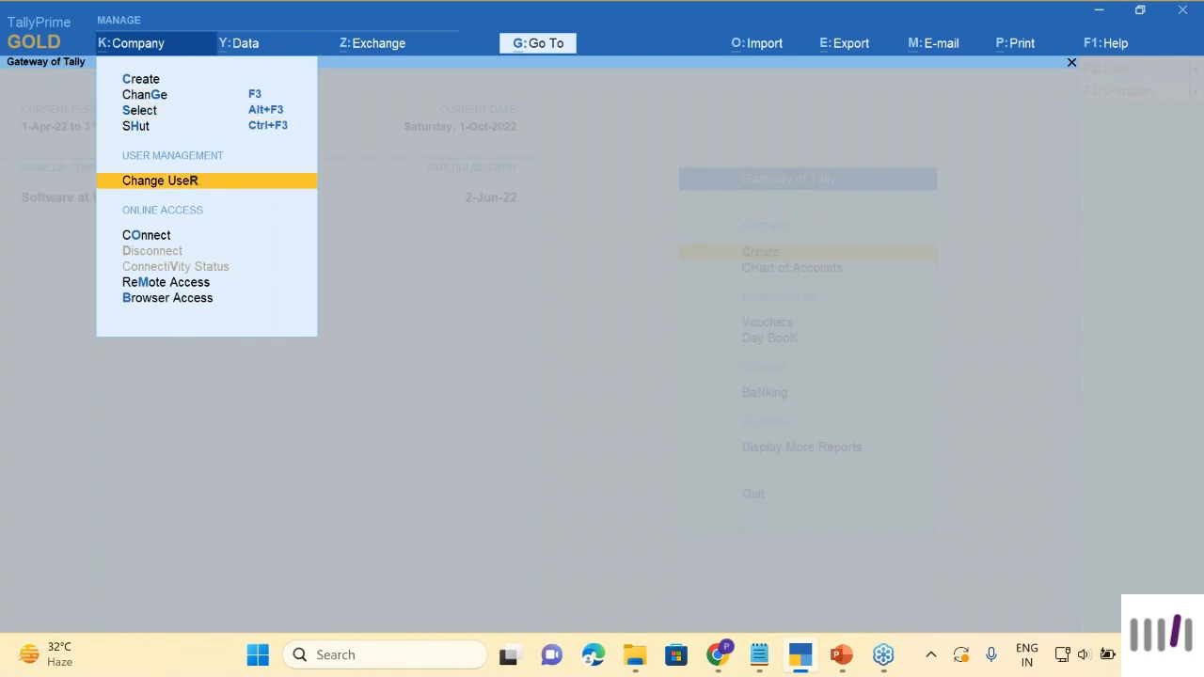
pyautogui.press('Return')
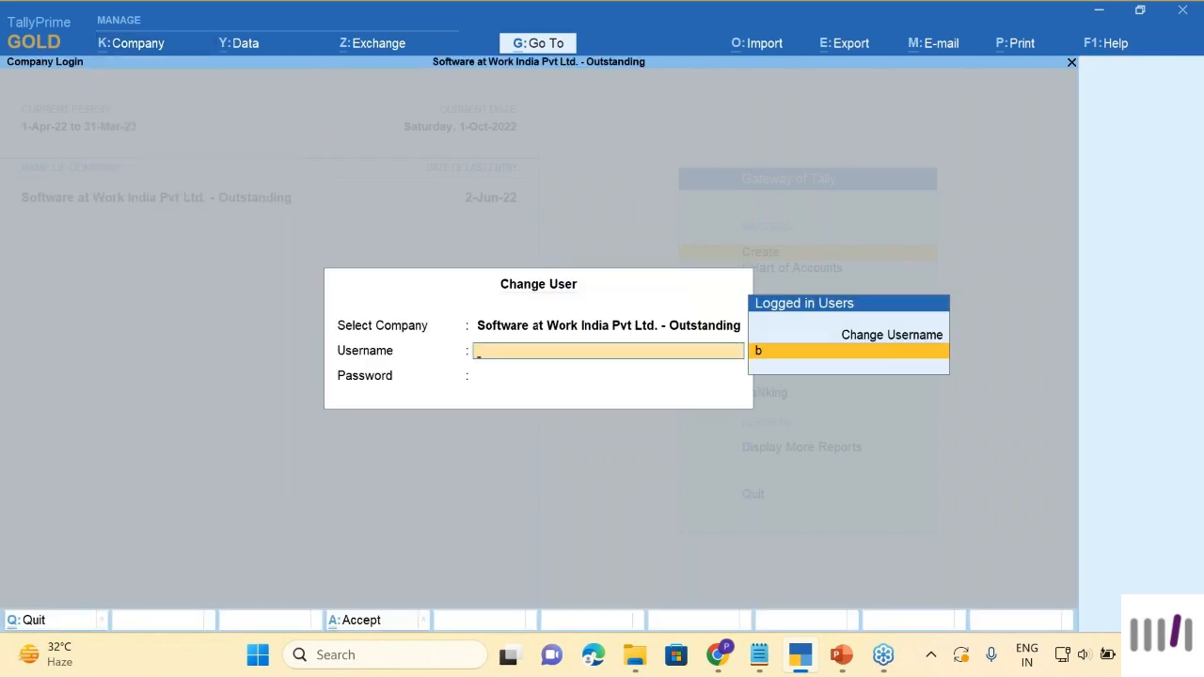
pyautogui.write('a')
pyautogui.press('Return')
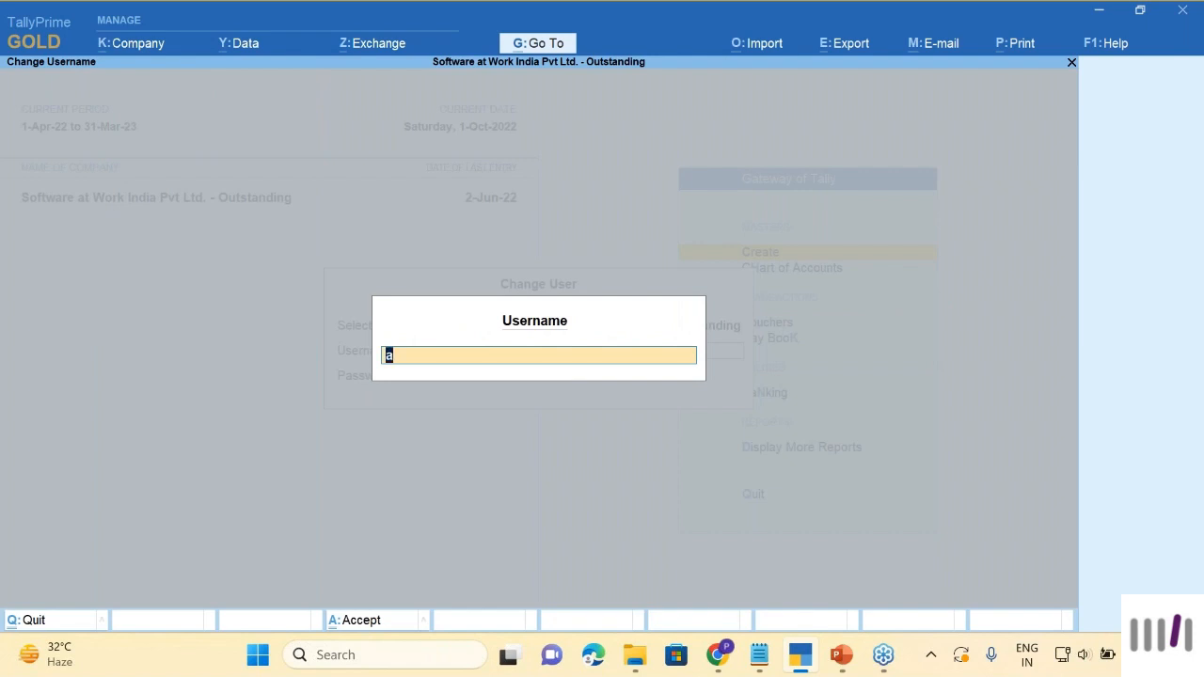
pyautogui.press('Return')
pyautogui.write('a')
pyautogui.press('Return')
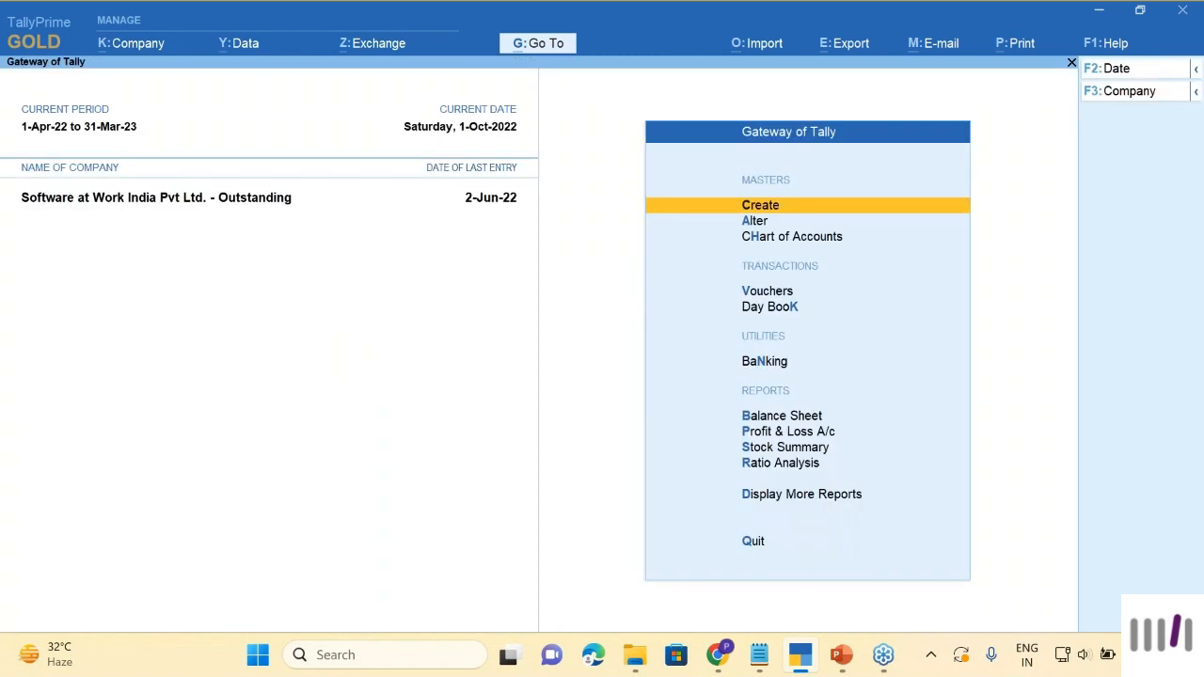
# Step: Open the Master Enterprises ledger for alteration
pyautogui.press('Down')
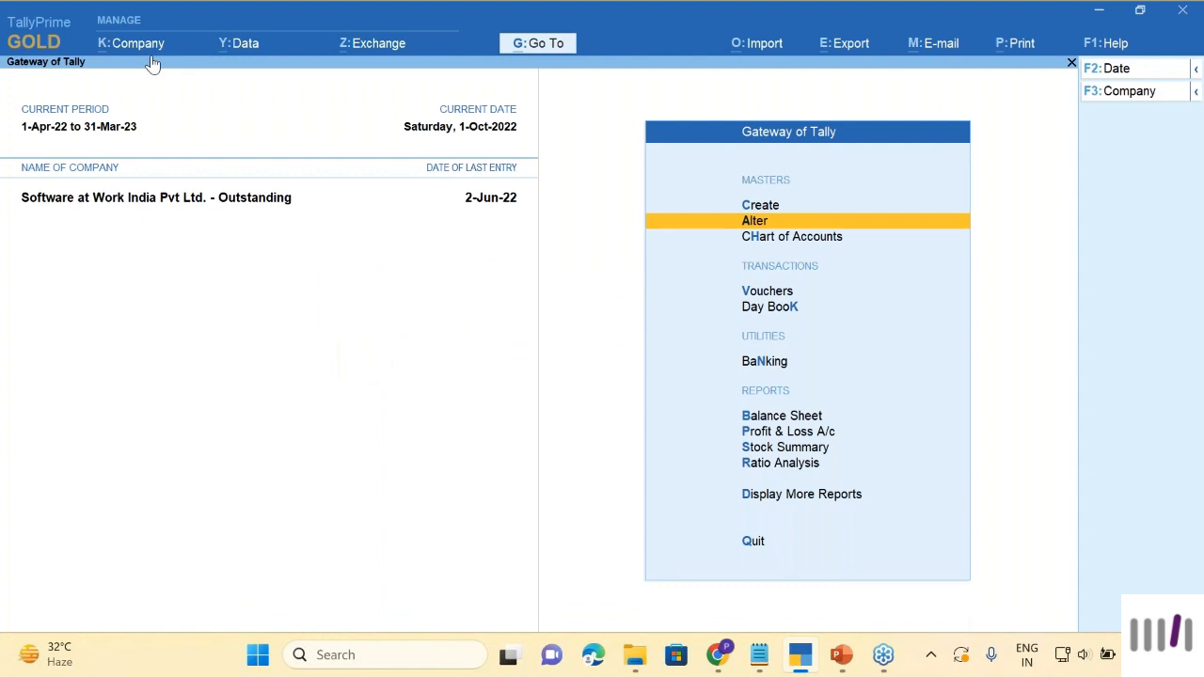
pyautogui.press('Return')
pyautogui.press('Down')
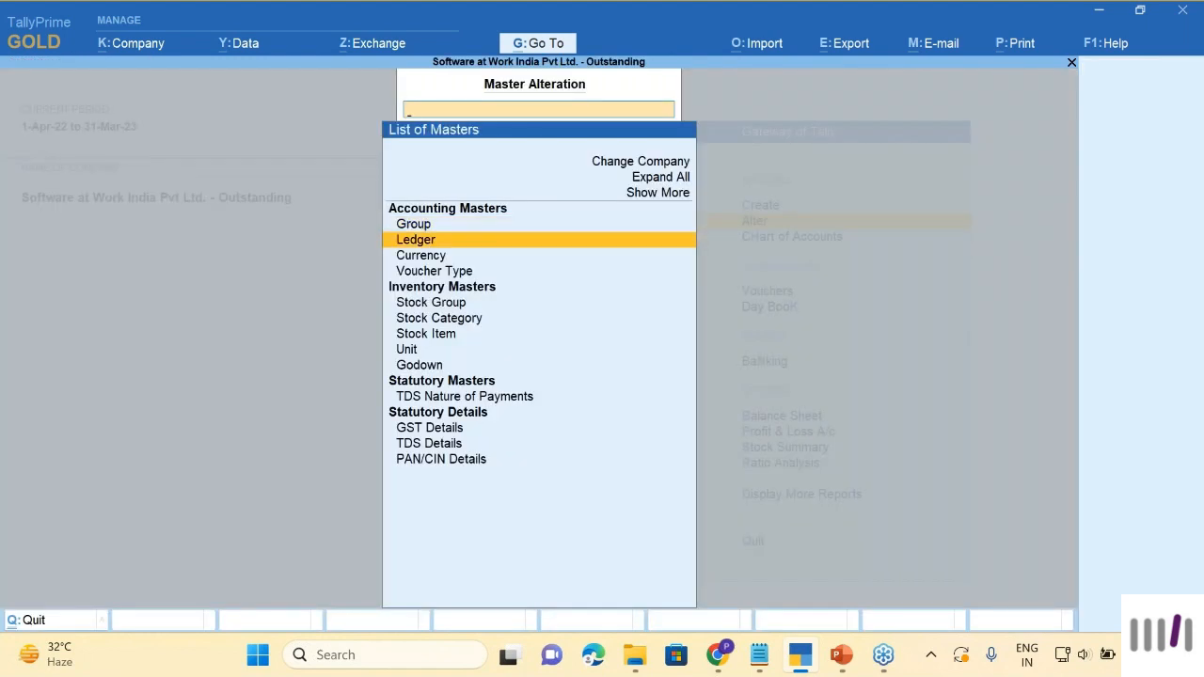
pyautogui.press('Return')
pyautogui.press('Down')
pyautogui.press('Down')
pyautogui.press('Down')
pyautogui.press('Down')
pyautogui.press('Down')
pyautogui.press('Down')
pyautogui.press('Down')
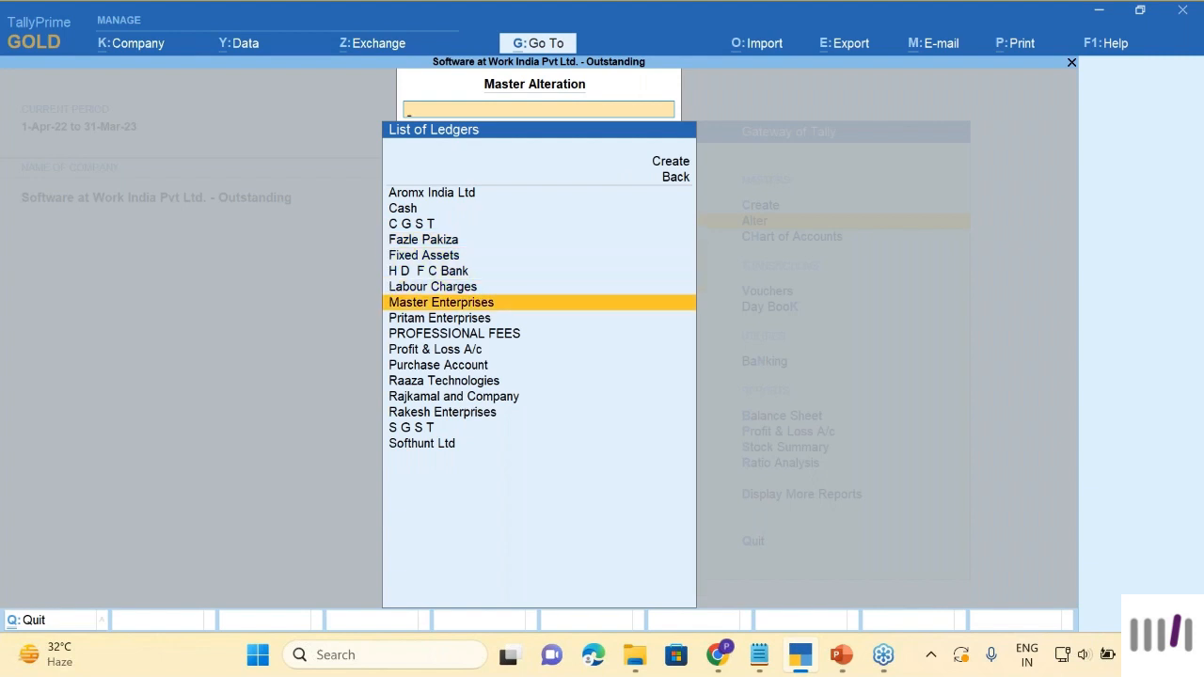
pyautogui.press('Return')
pyautogui.press('Return')
pyautogui.press('Return')
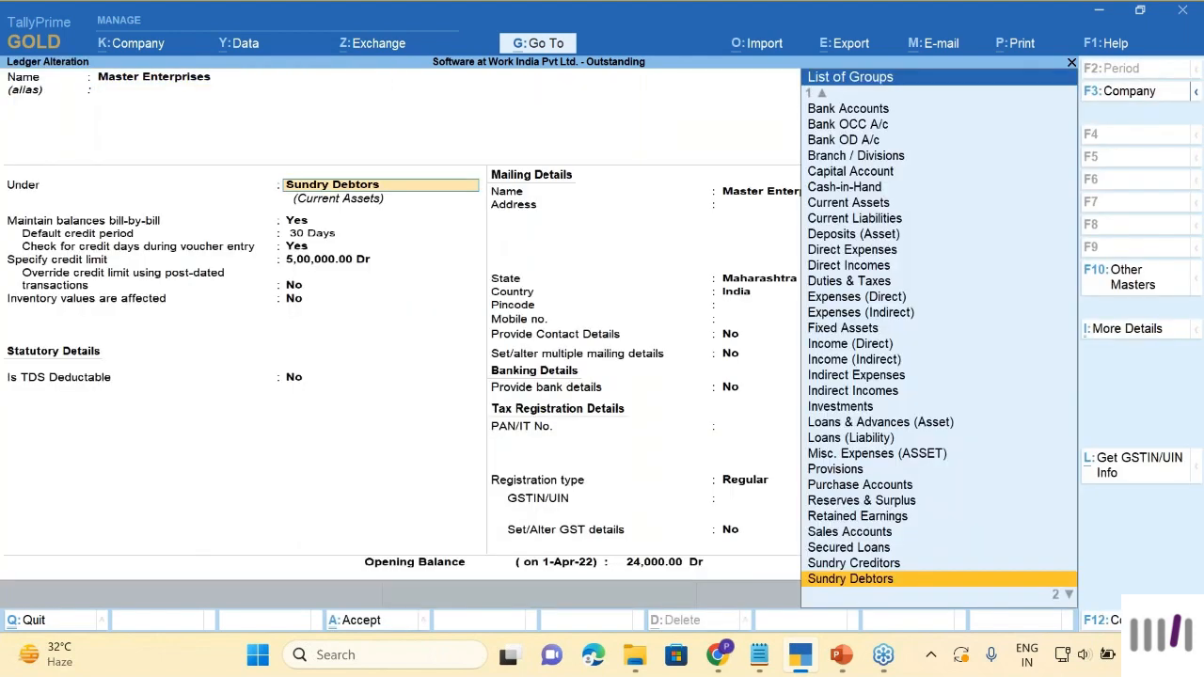
# Step: Clear the specified credit limit of the Master Enterprises ledger, save the ledger and return to the Gateway of Tally
pyautogui.press('Return')
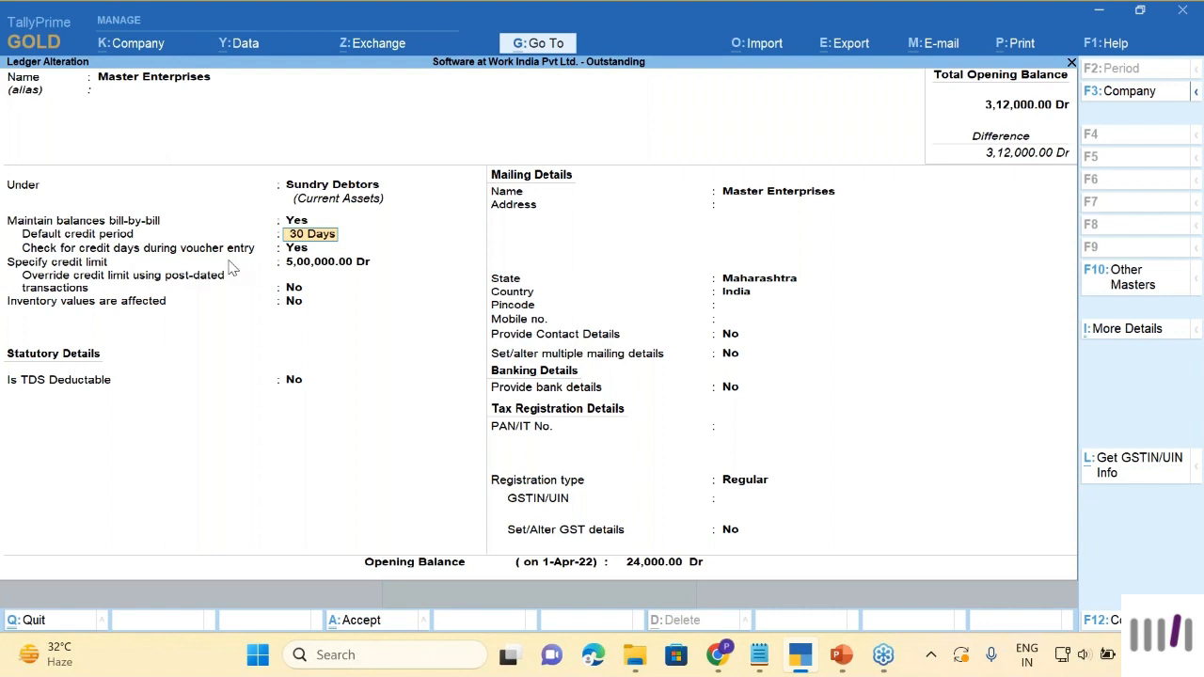
pyautogui.press('Return')
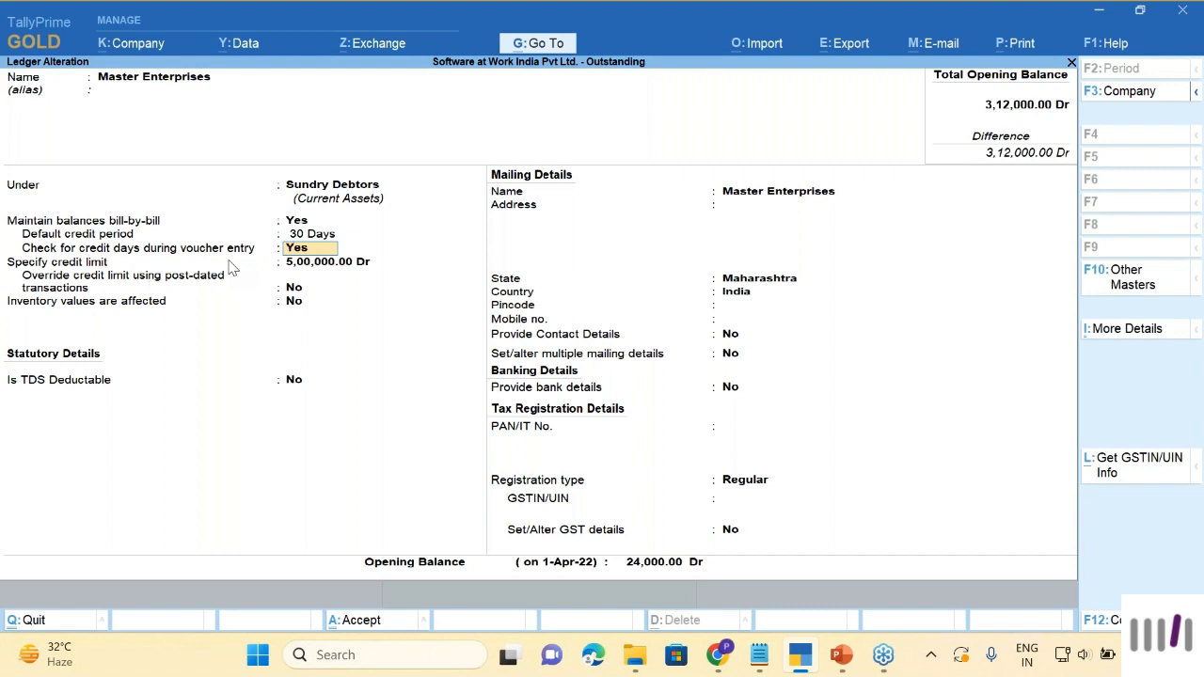
pyautogui.press('Return')
pyautogui.press('BackSpace')
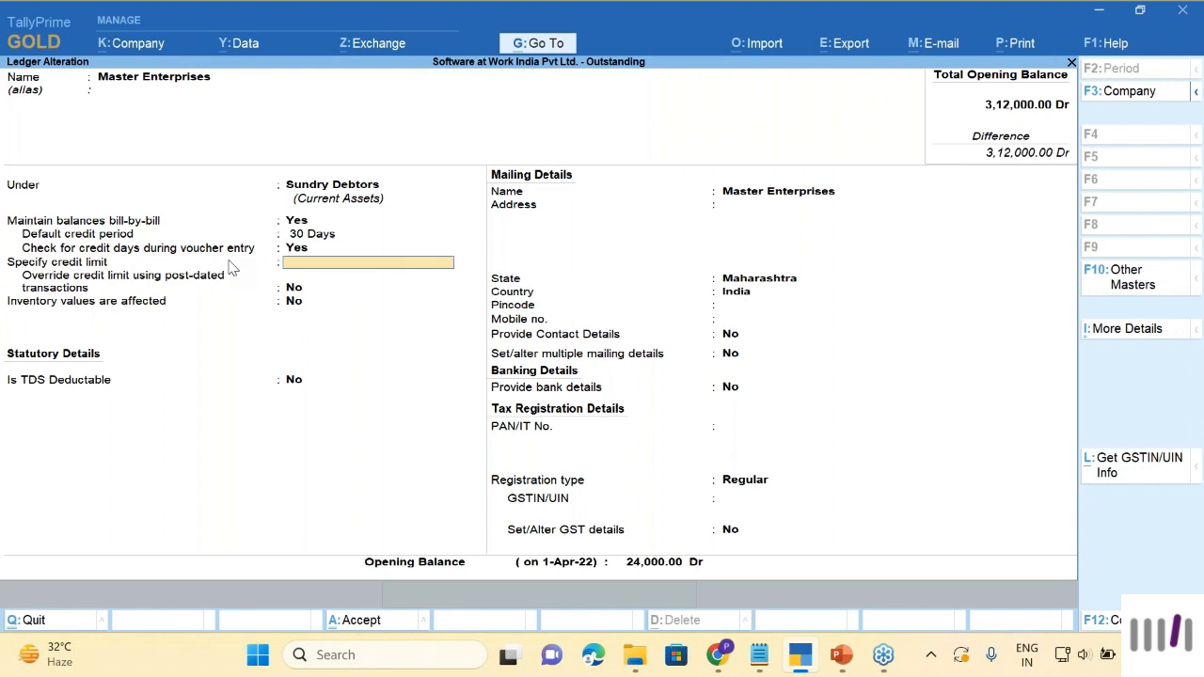
pyautogui.press('Return')
pyautogui.hotkey('ctrl', 'a')
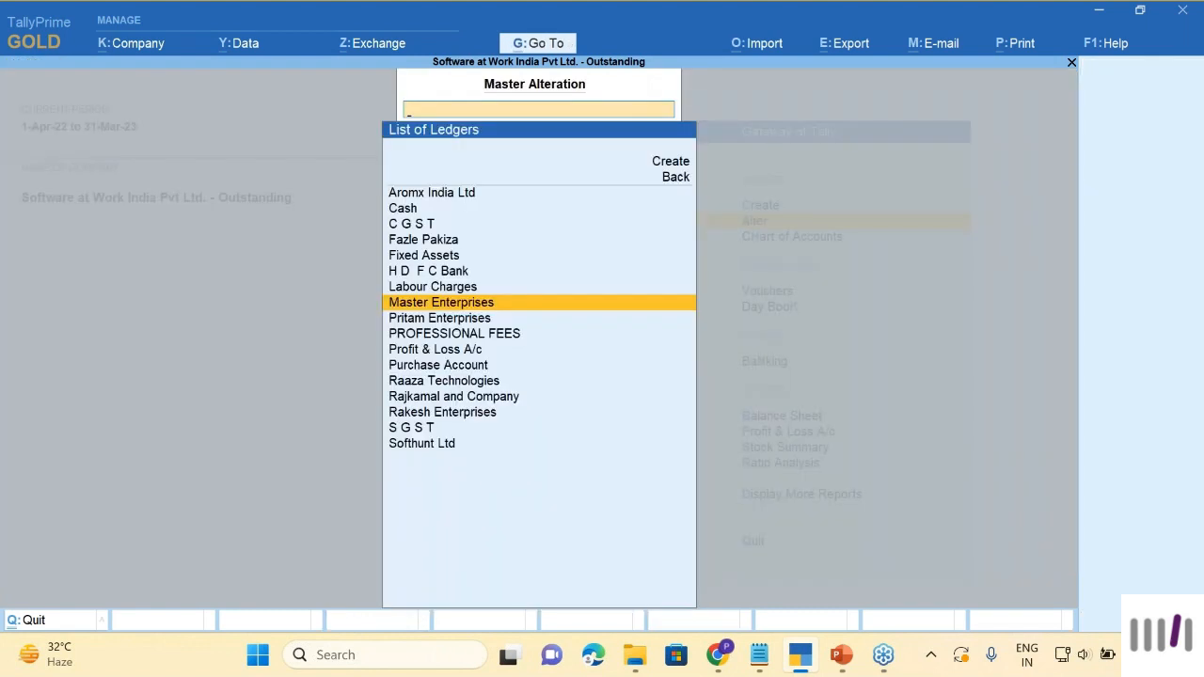
pyautogui.press('Escape')
pyautogui.press('Escape')
pyautogui.press('Down')
pyautogui.press('Down')
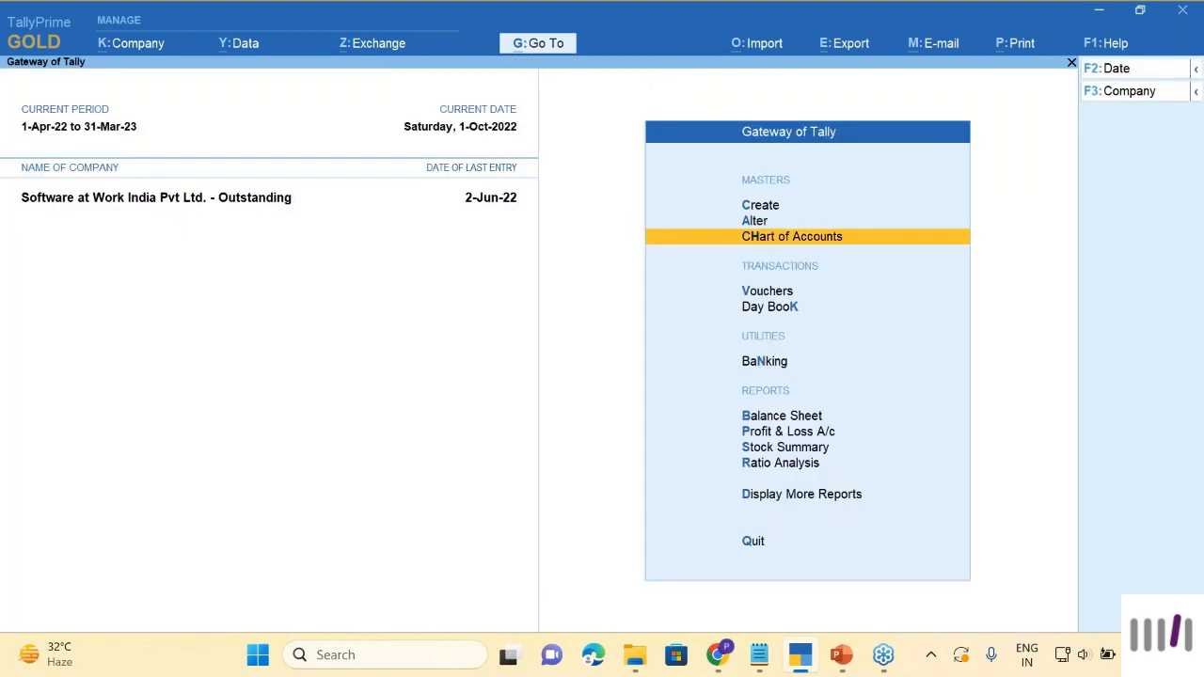
pyautogui.press('Return')
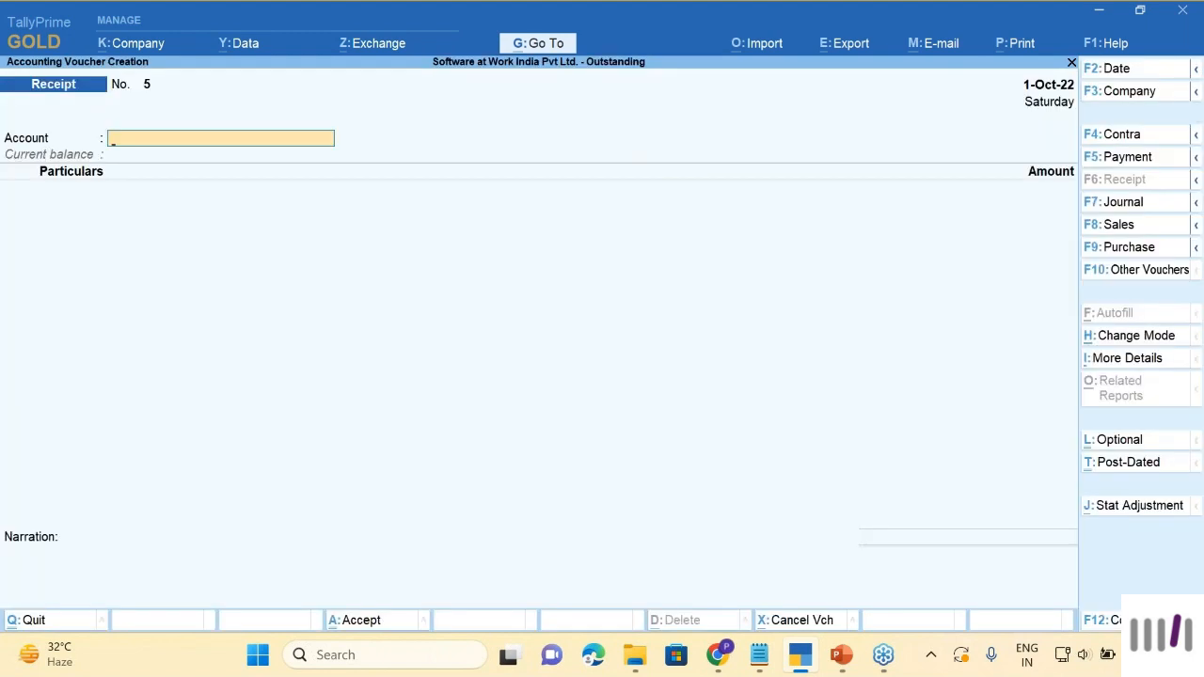
pyautogui.click(1111, 223)
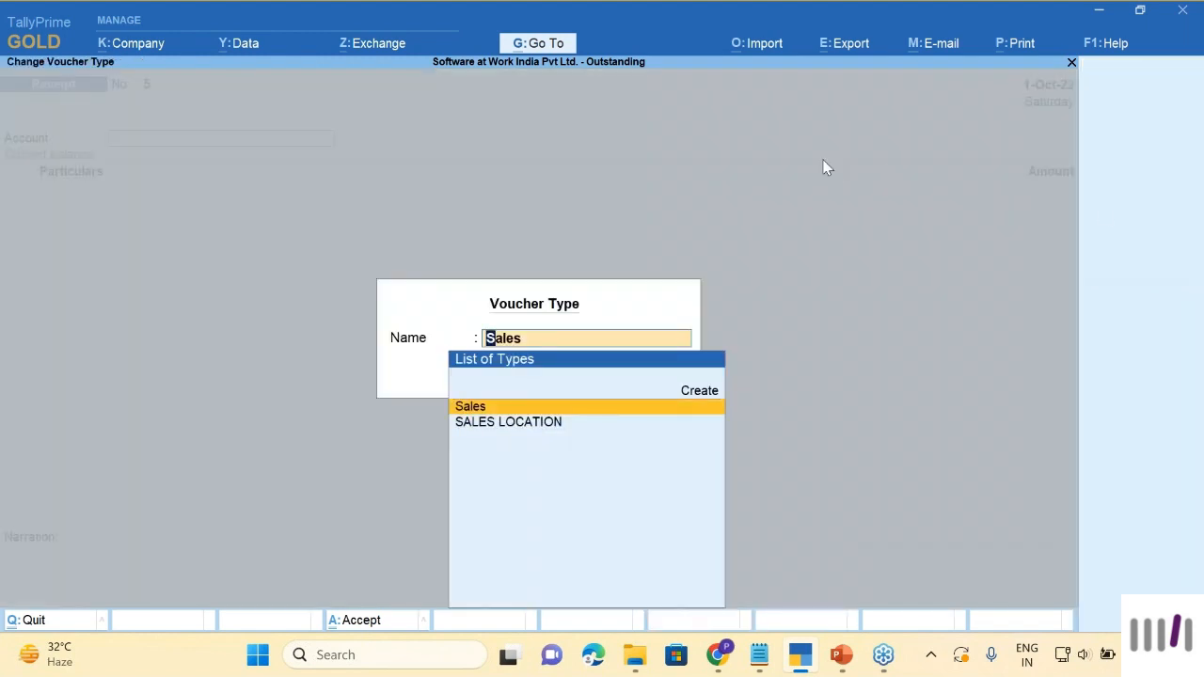
pyautogui.press('Return')
pyautogui.press('Return')
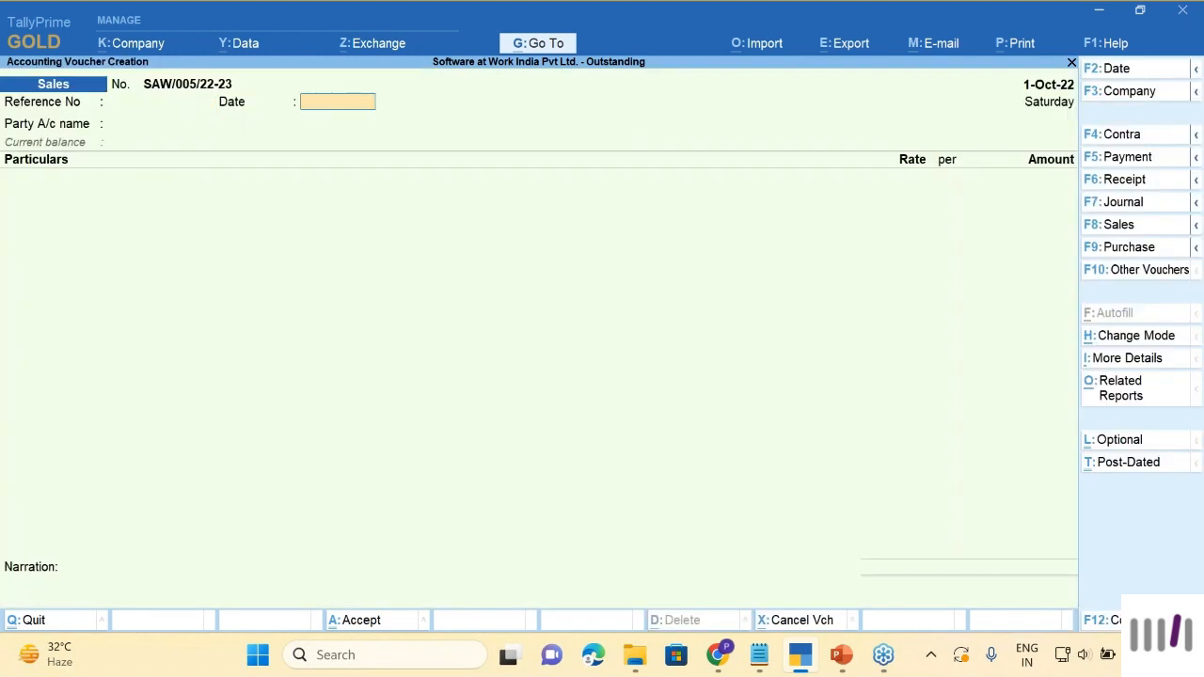
pyautogui.press('Return')
pyautogui.press('Escape')
pyautogui.press('Escape')
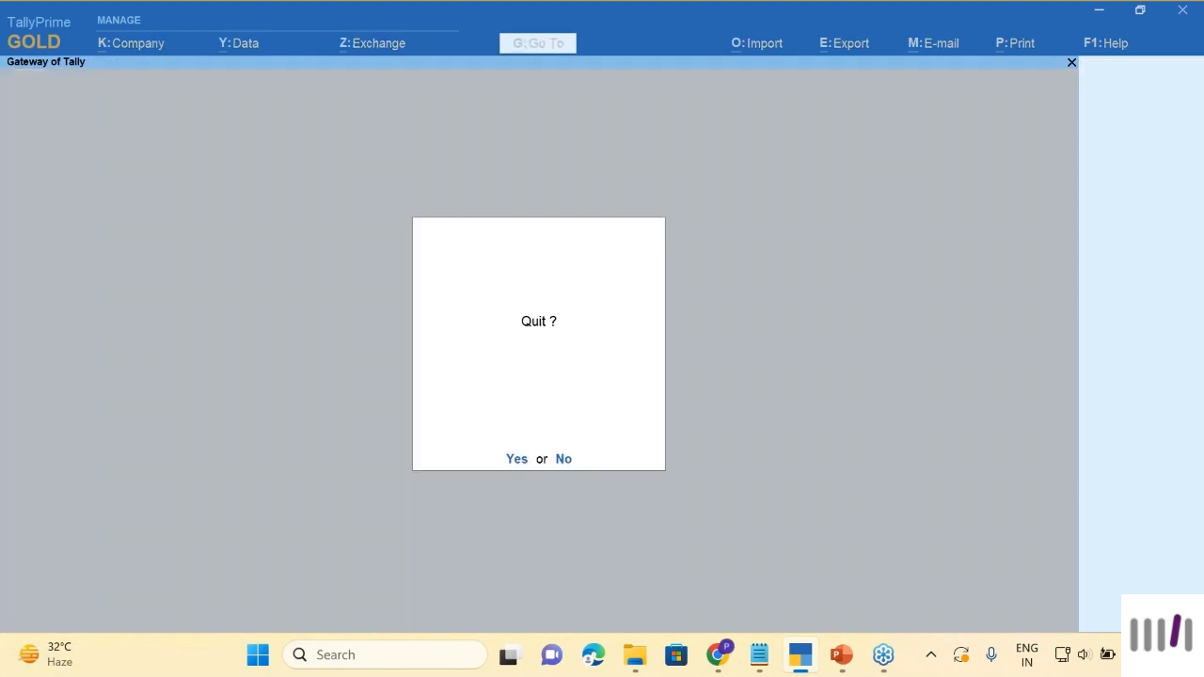
# Step: Open the ledger vouchers report for Master Enterprises from the account books
pyautogui.press('Escape')
pyautogui.press('d')
pyautogui.press('a')
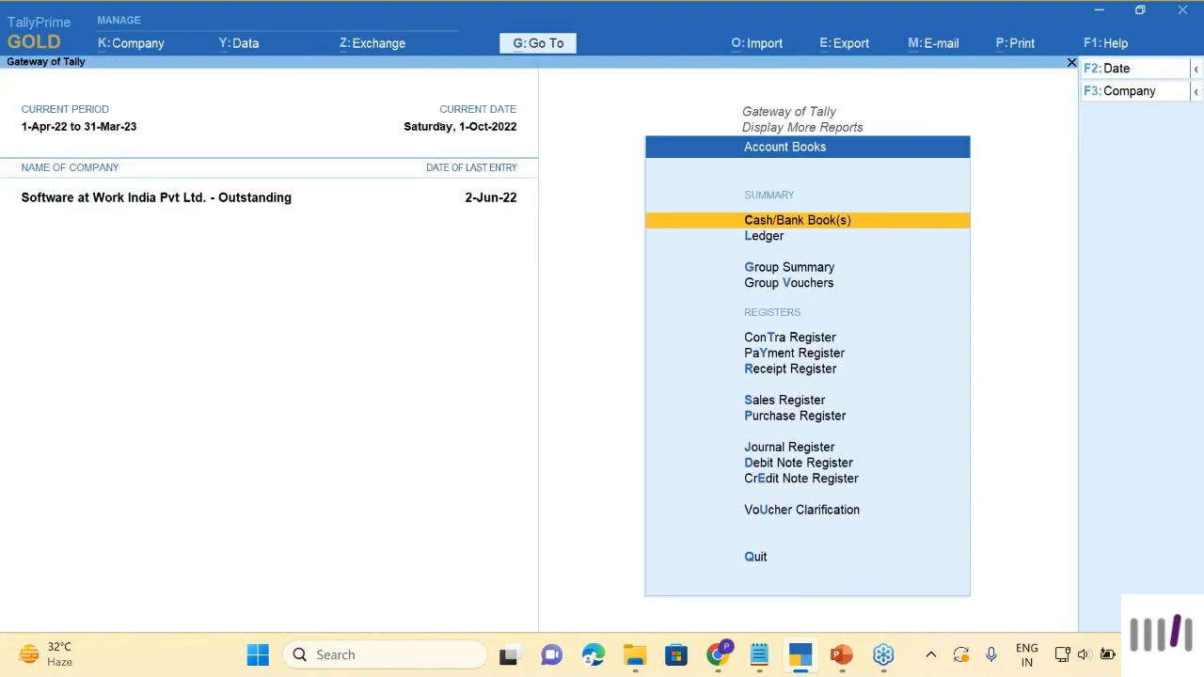
pyautogui.press('l')
pyautogui.press('Down')
pyautogui.press('Down')
pyautogui.press('Down')
pyautogui.press('Down')
pyautogui.press('Down')
pyautogui.press('Down')
pyautogui.press('Down')
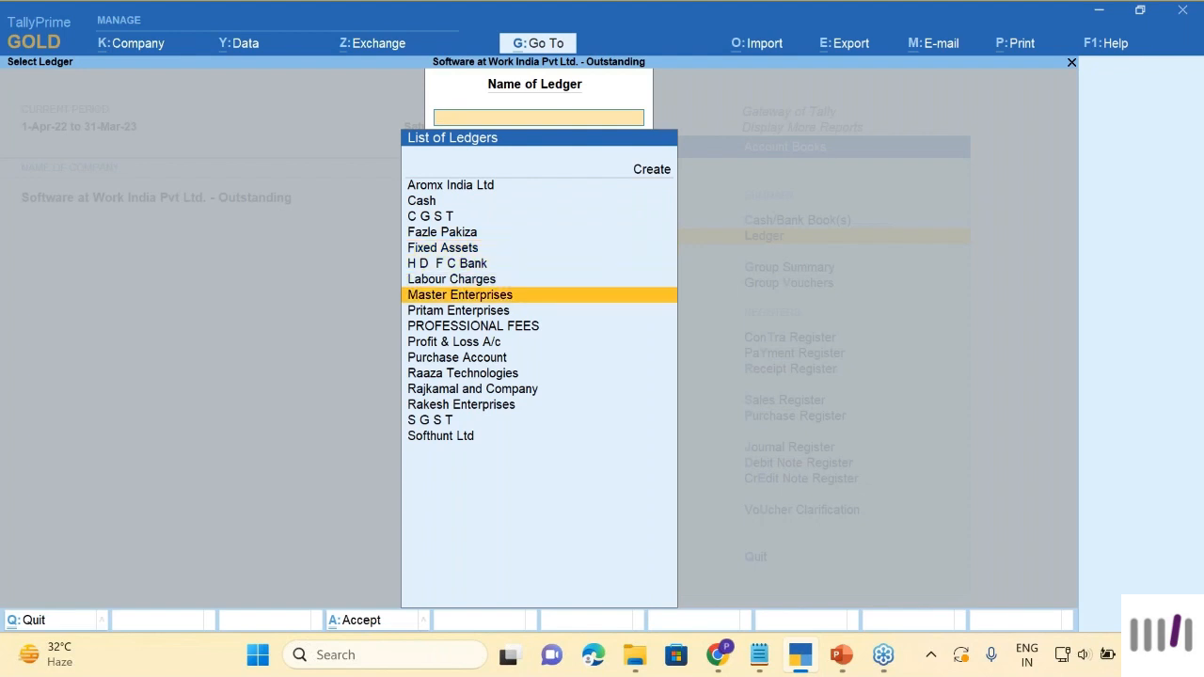
pyautogui.press('Return')
# Step: Start the report period at 1-2-2022, expand the sales entry to view its bill reference and credit days, and close the report
pyautogui.press('F2')
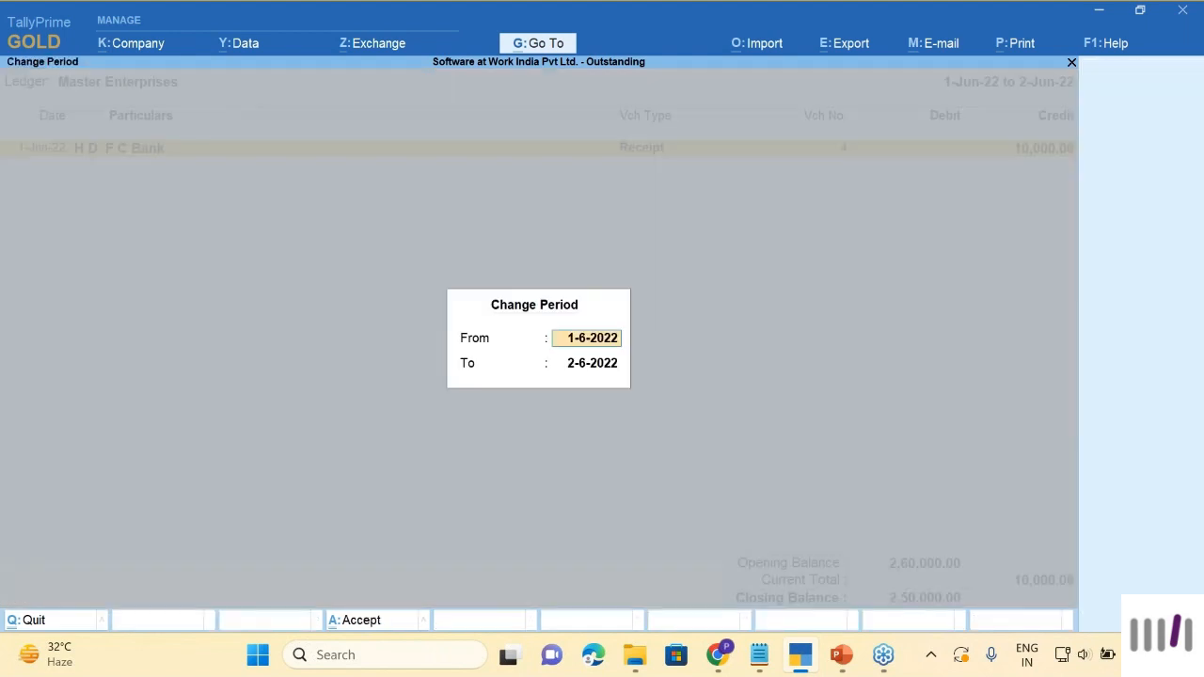
pyautogui.write('1-')
pyautogui.write('2')
pyautogui.write('-202')
pyautogui.press('Return')
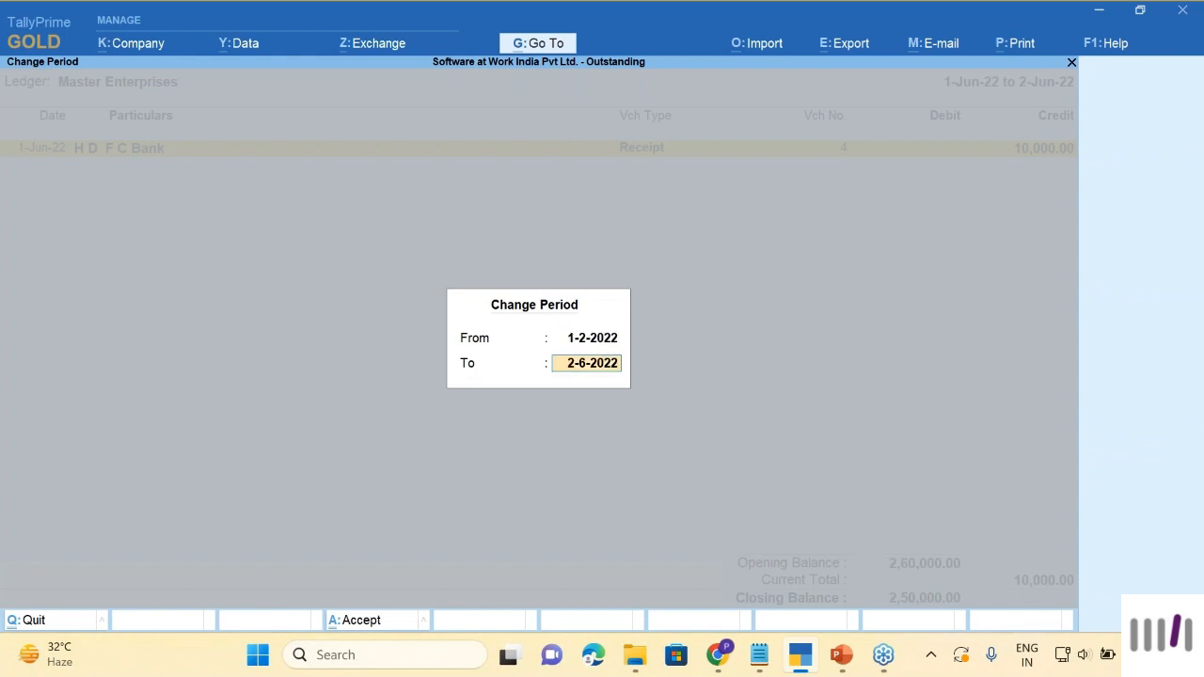
pyautogui.press('Return')
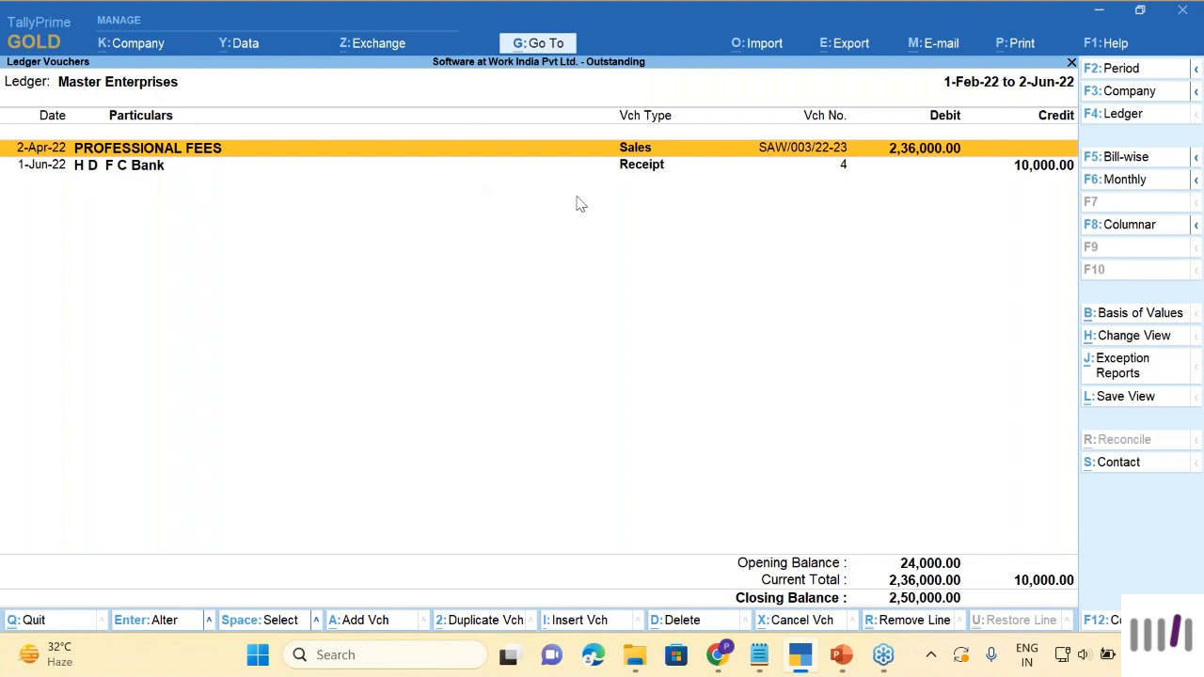
pyautogui.hotkey('alt', 'F5')
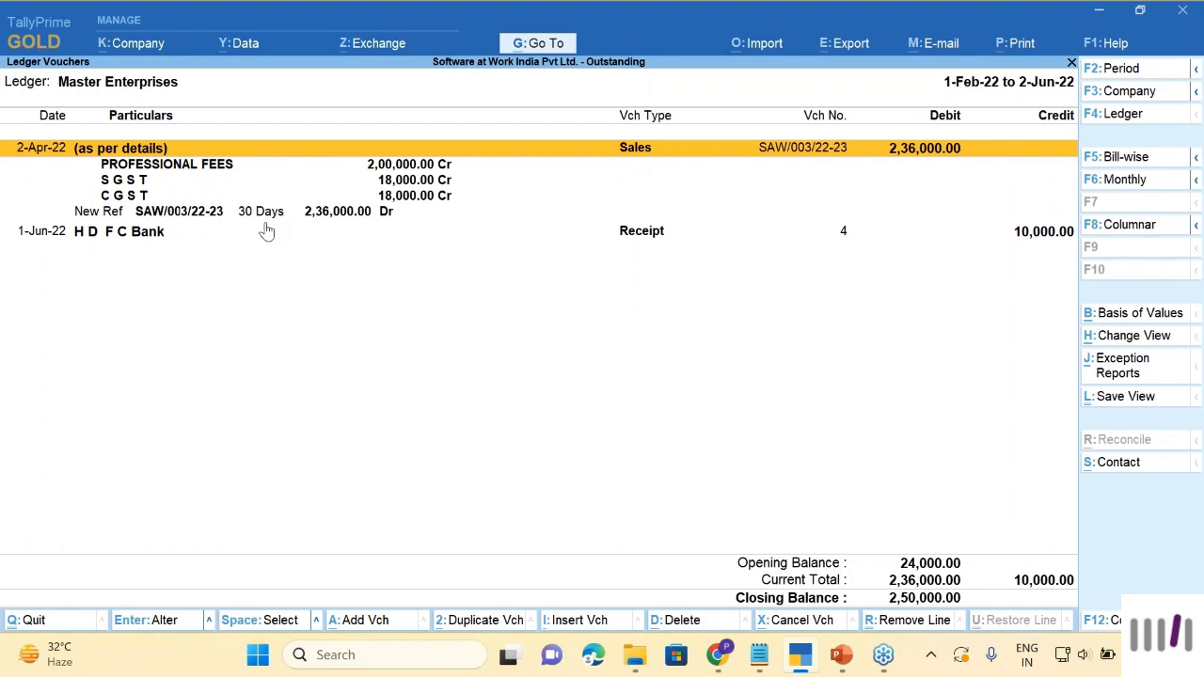
pyautogui.press('Escape')
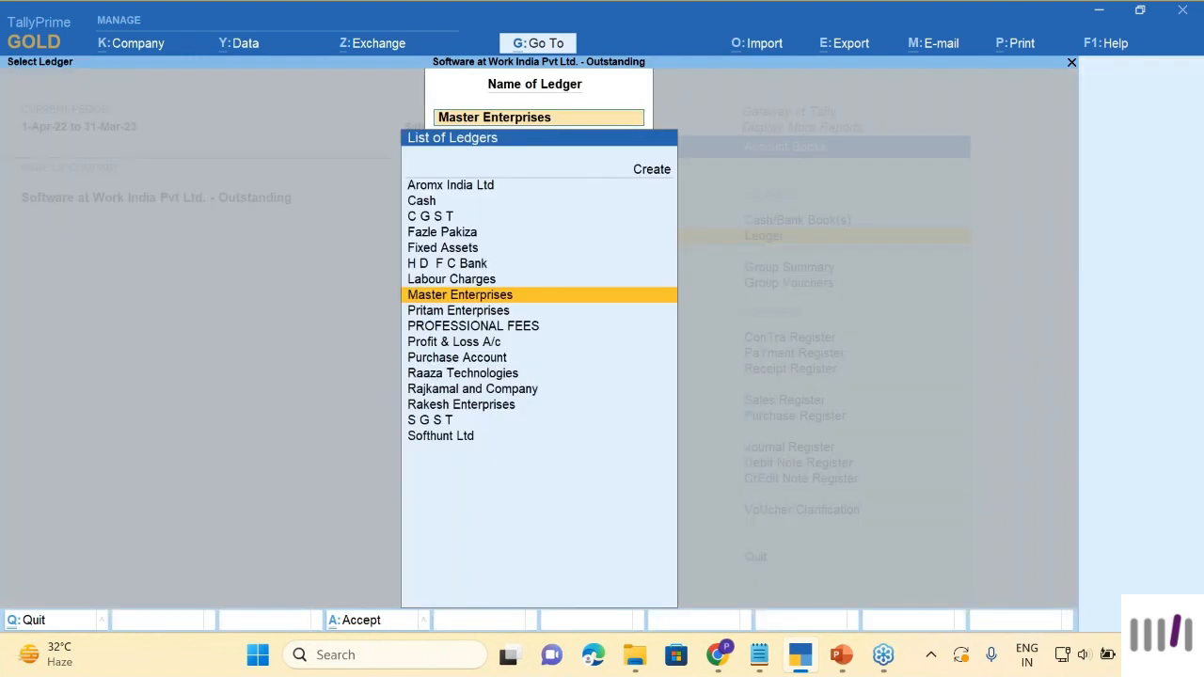
pyautogui.press('Escape')
pyautogui.press('Escape')
pyautogui.press('Escape')
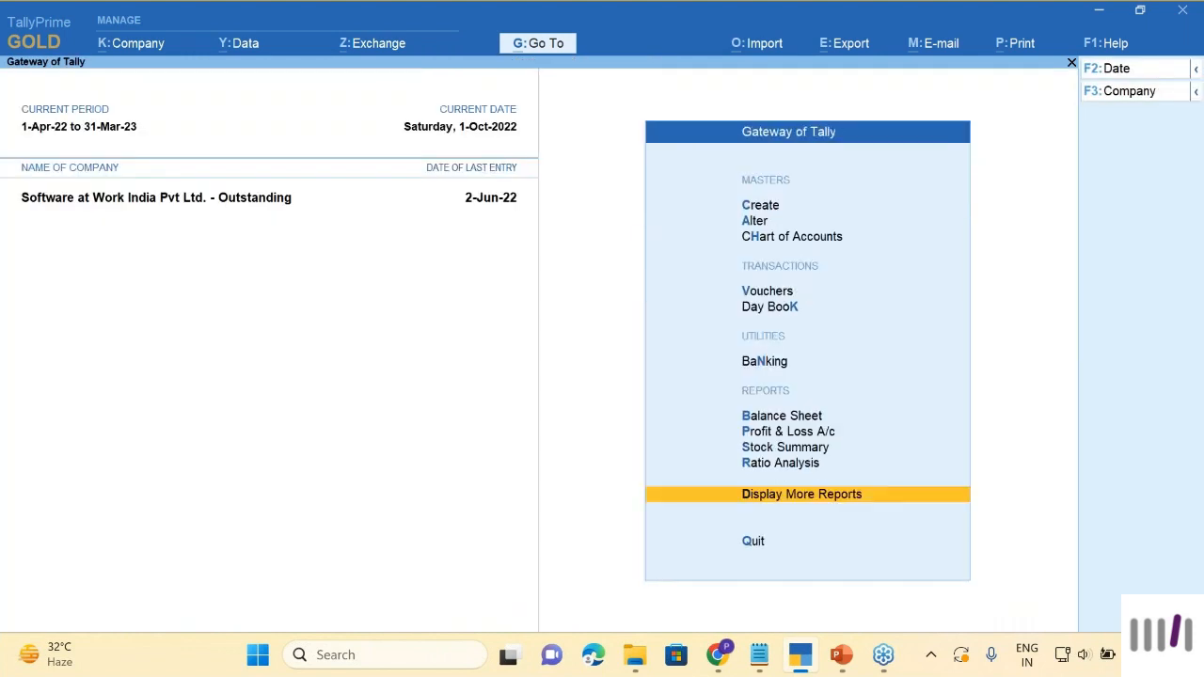
# Step: Start a new Sales voucher with Master Enterprises as the party account to check the credit days control
pyautogui.press('Up')
pyautogui.press('Up')
pyautogui.press('Up')
pyautogui.press('Up')
pyautogui.press('Up')
pyautogui.press('Up')
pyautogui.press('Up')
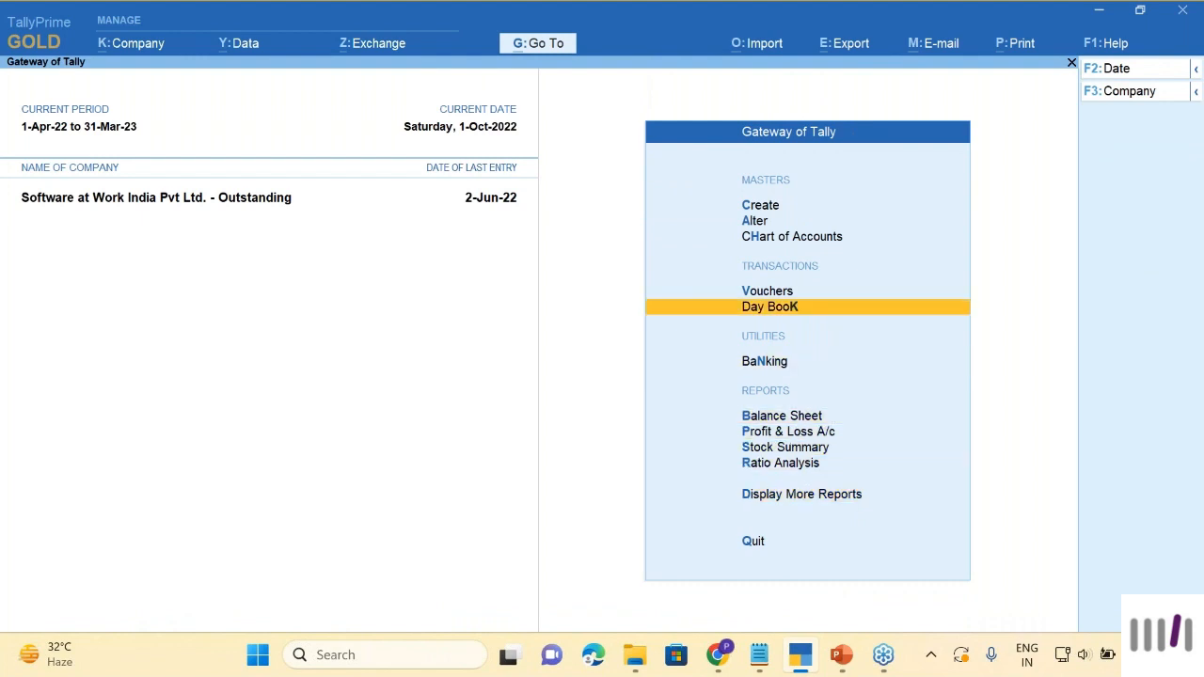
pyautogui.press('Return')
pyautogui.press('Return')
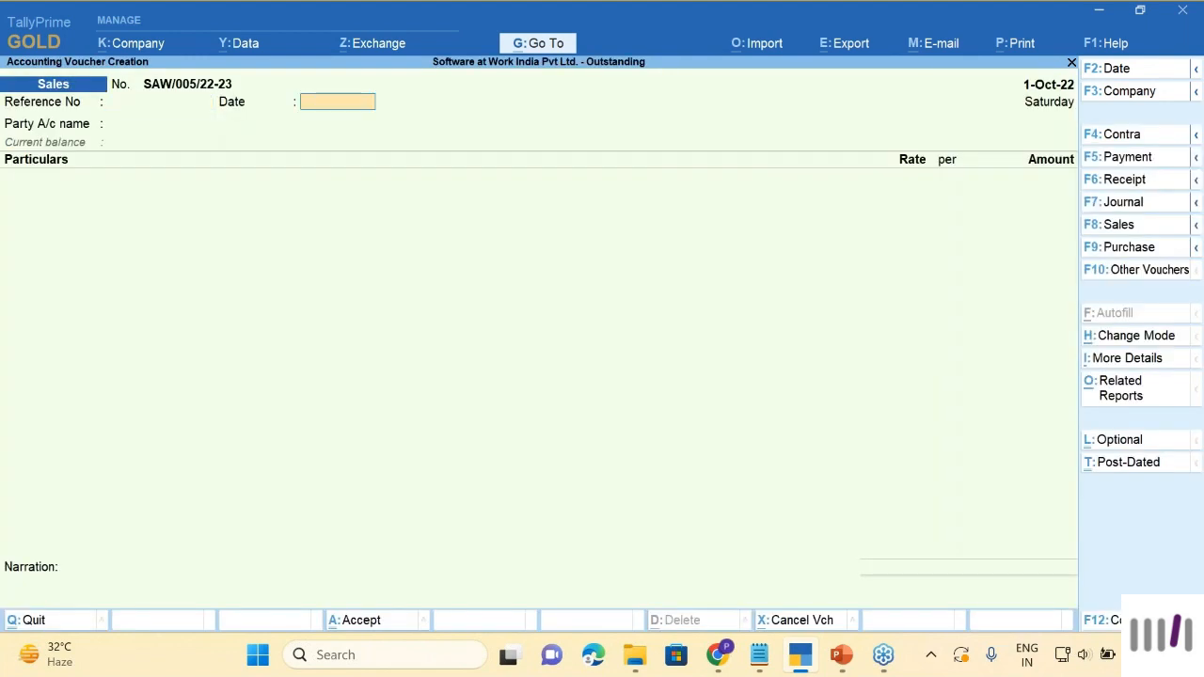
pyautogui.press('Return')
pyautogui.press('Down')
pyautogui.press('Down')
pyautogui.press('Down')
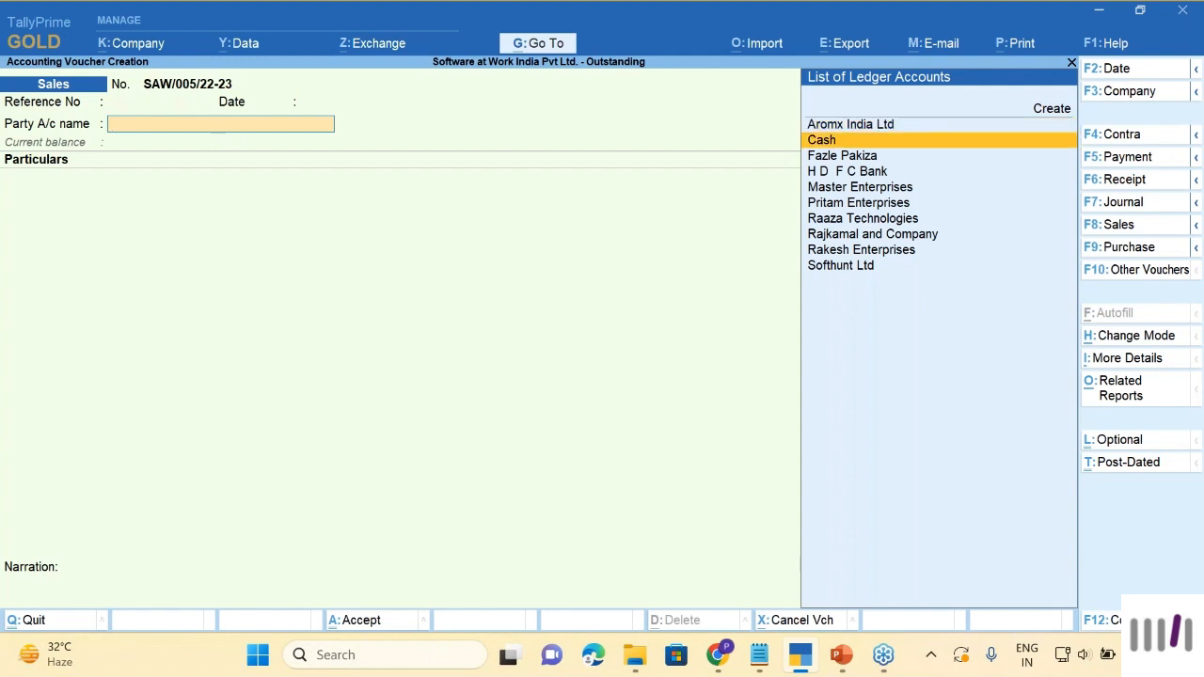
pyautogui.press('Down')
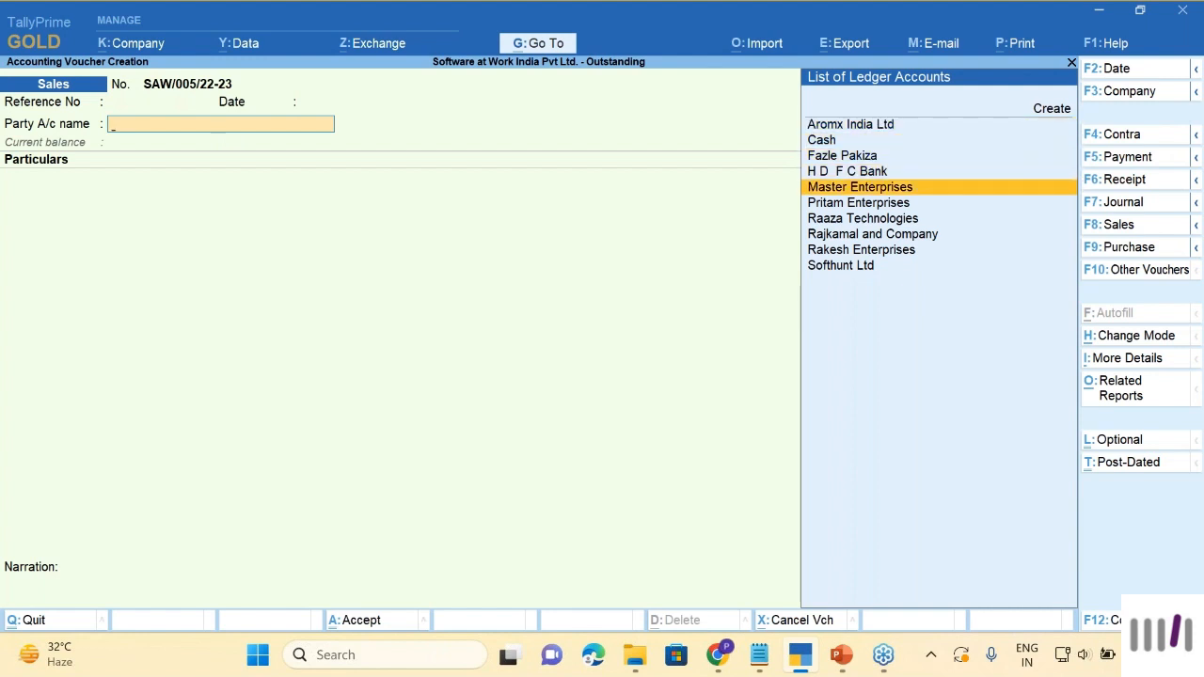
pyautogui.press('Return')
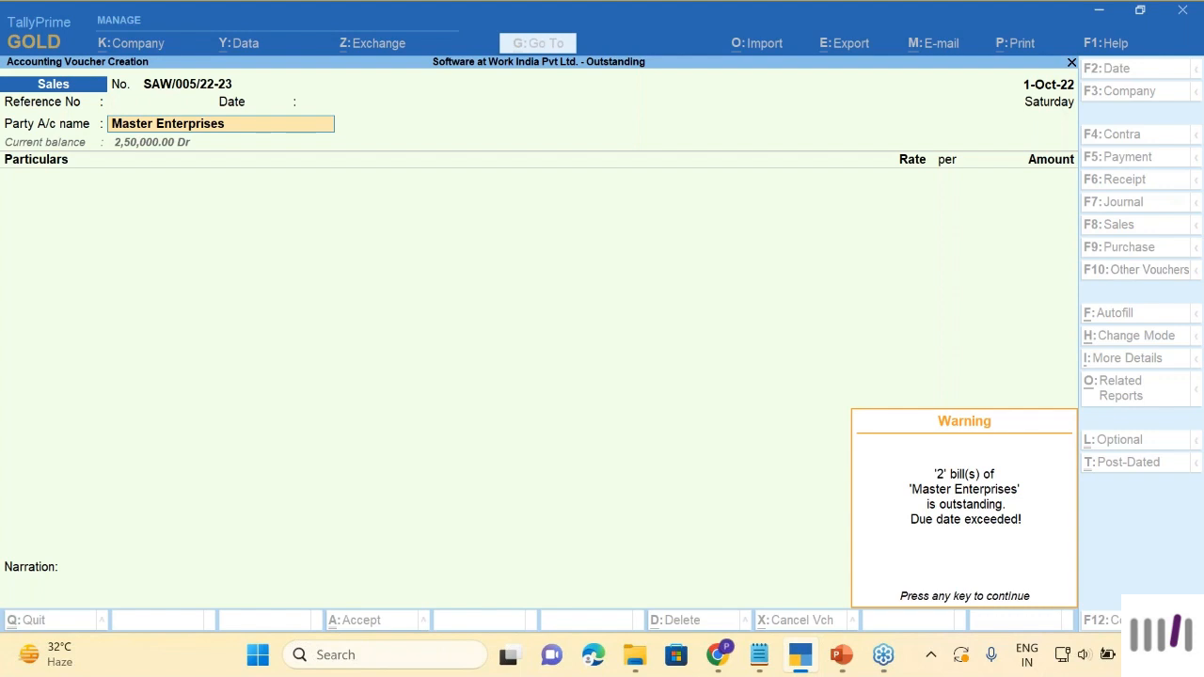
pyautogui.hotkey('alt', 'Tab')
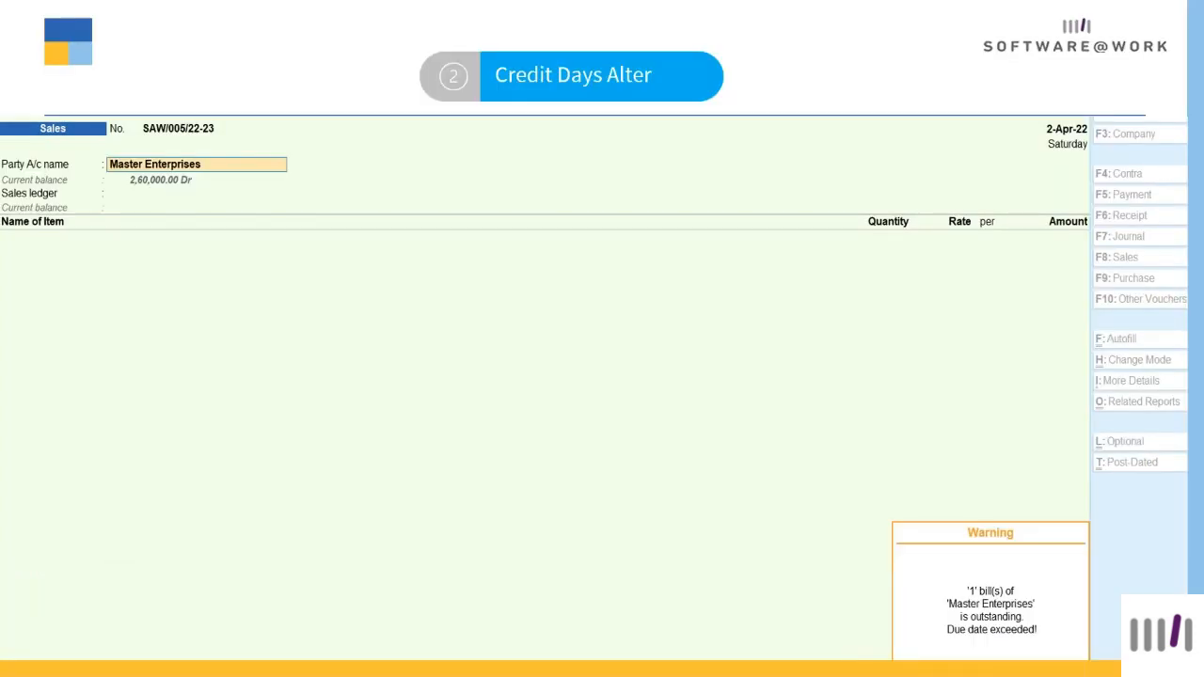
pyautogui.press('Right')
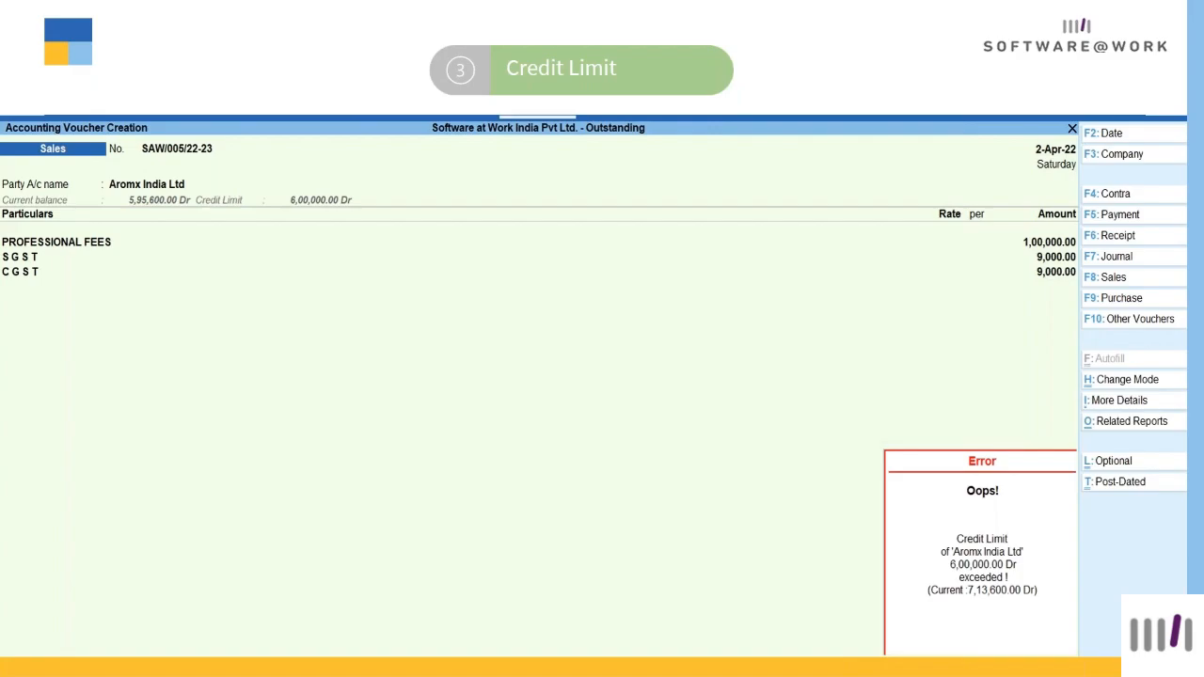
pyautogui.hotkey('alt', 'Tab')
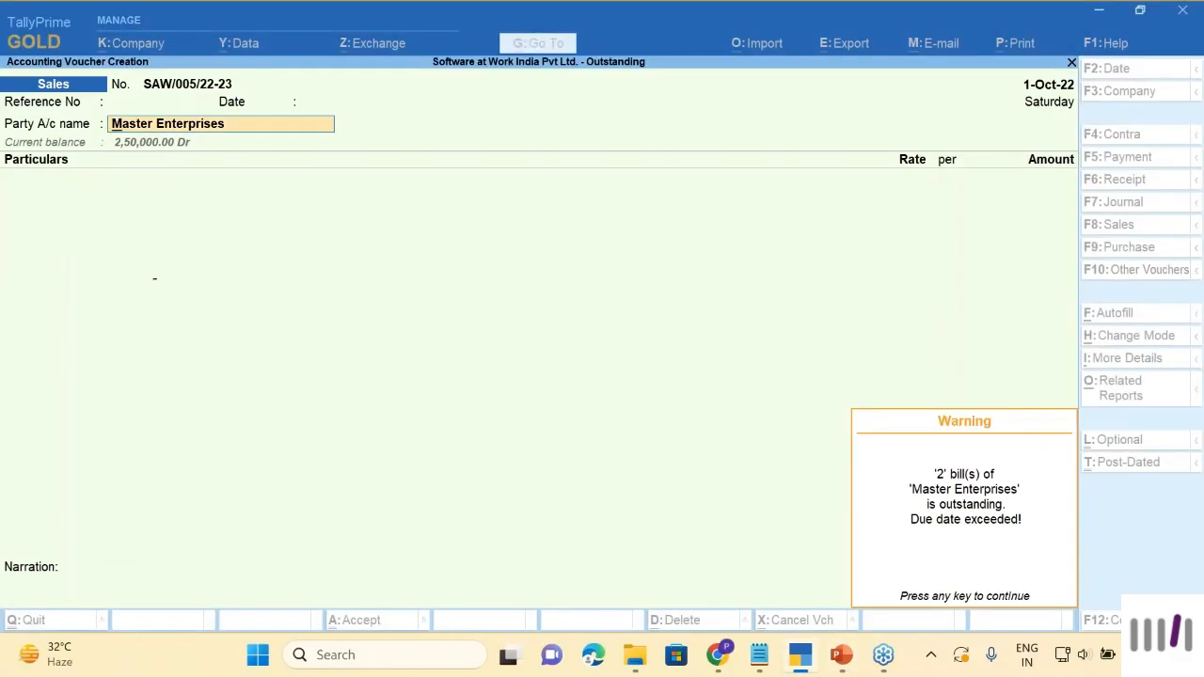
# Step: Discard the unsaved Sales voucher for Master Enterprises and return to the Gateway of Tally
pyautogui.press('Escape')
pyautogui.press('Escape')
pyautogui.press('y')
pyautogui.press('Escape')
pyautogui.press('Escape')
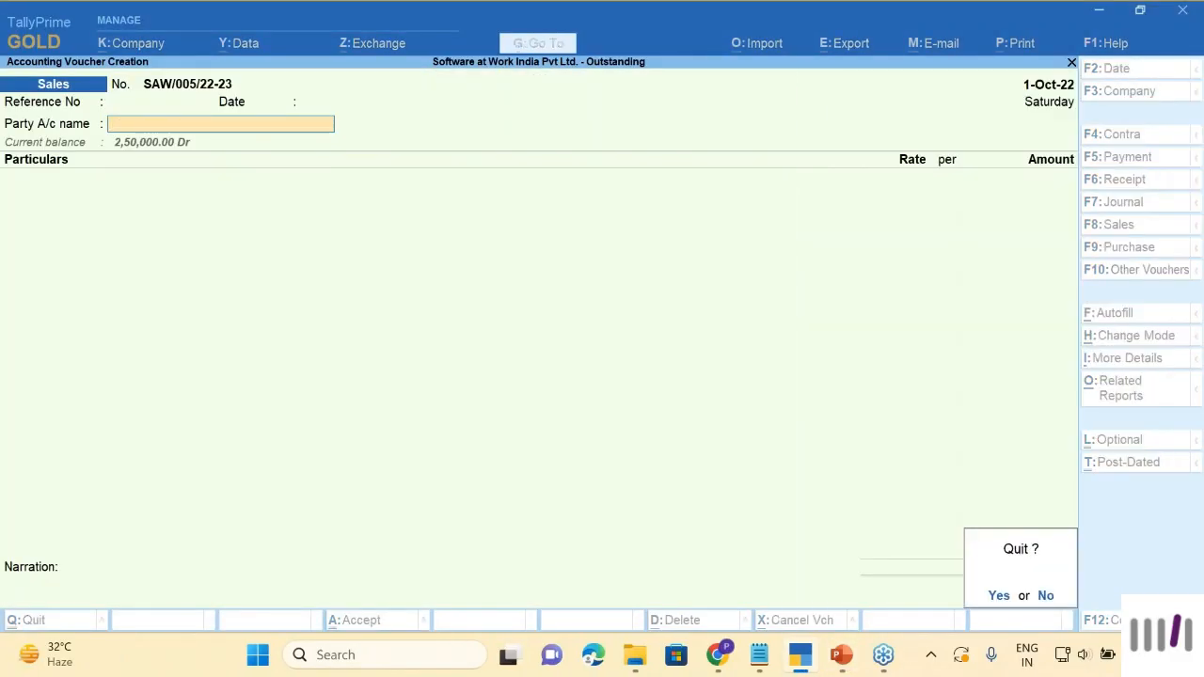
pyautogui.press('y')
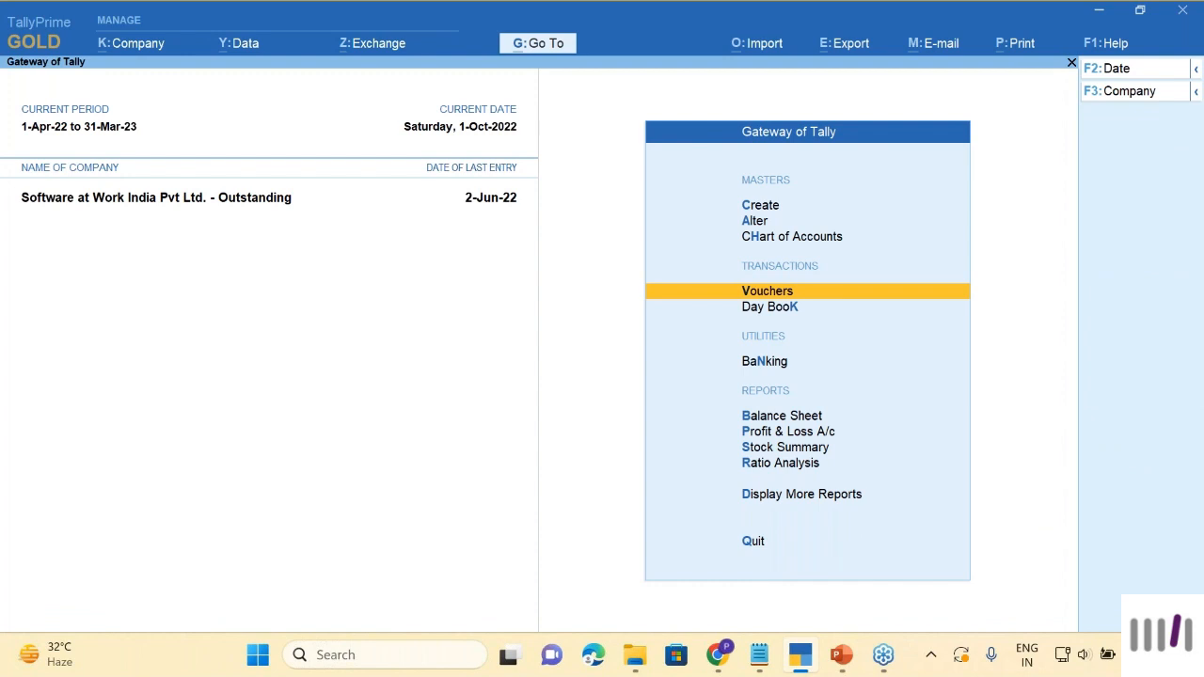
# Step: Open the Master Enterprises ledger for alteration from the accounting masters
pyautogui.click(1185, 84)
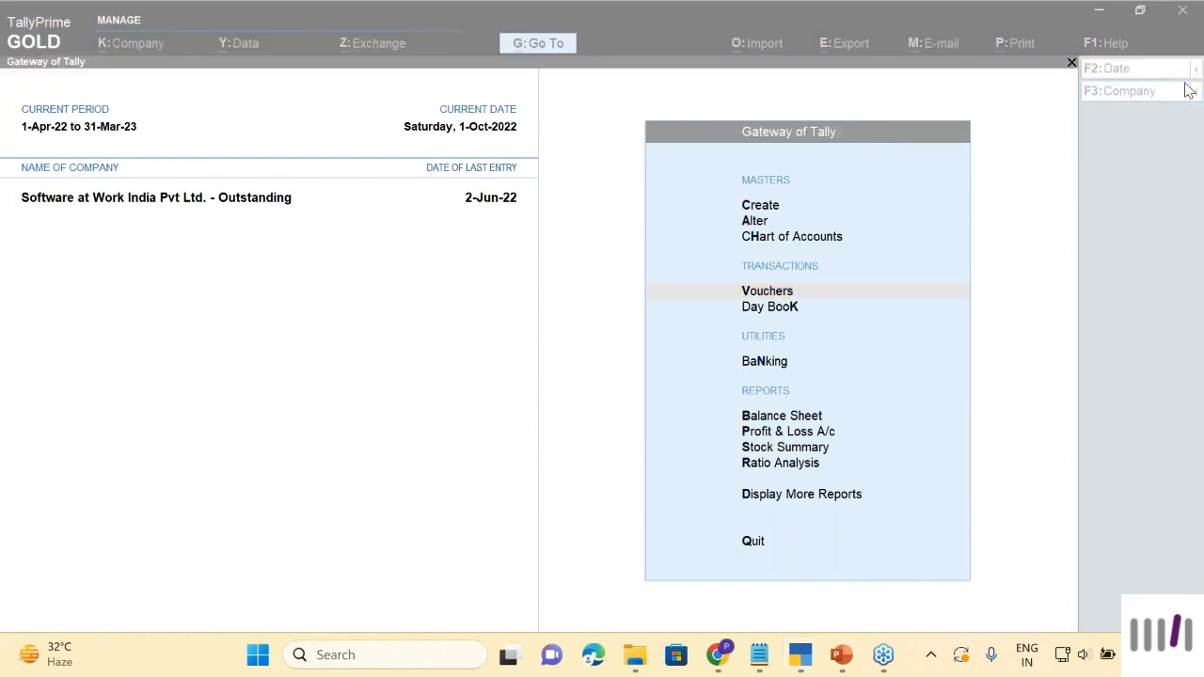
pyautogui.click(798, 233)
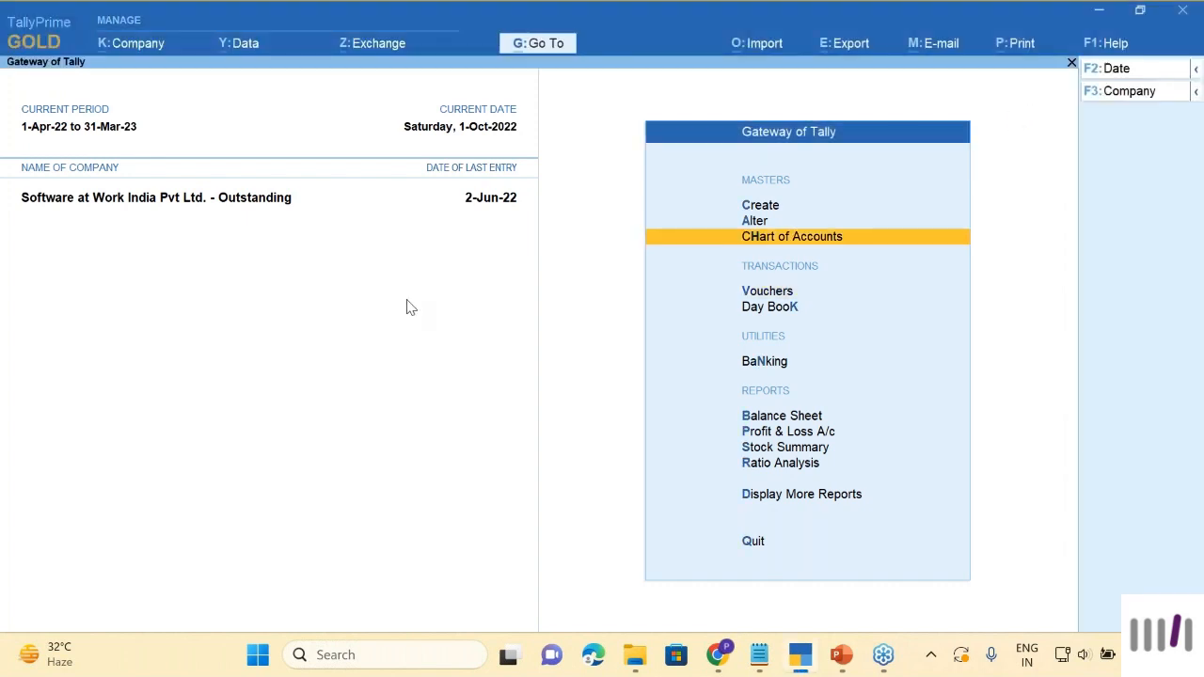
pyautogui.press('Up')
pyautogui.press('Return')
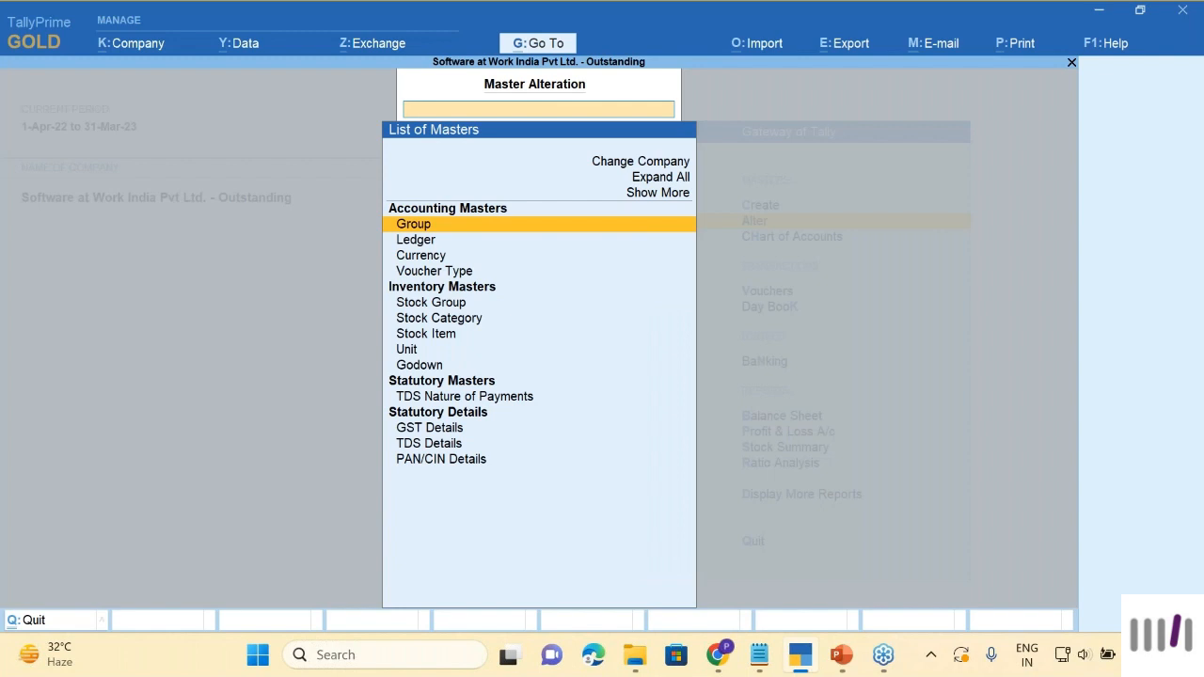
pyautogui.press('Down')
pyautogui.press('Return')
pyautogui.press('Down')
pyautogui.press('Down')
pyautogui.press('Down')
pyautogui.press('Down')
pyautogui.press('Down')
pyautogui.press('Down')
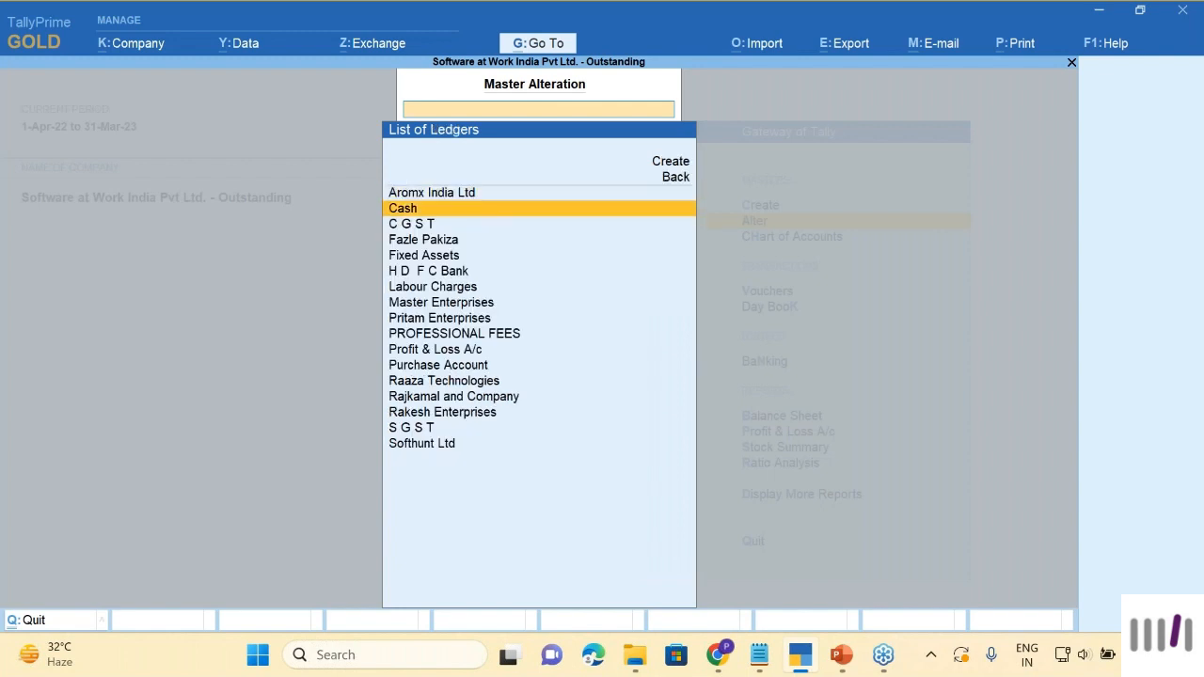
pyautogui.press('Down')
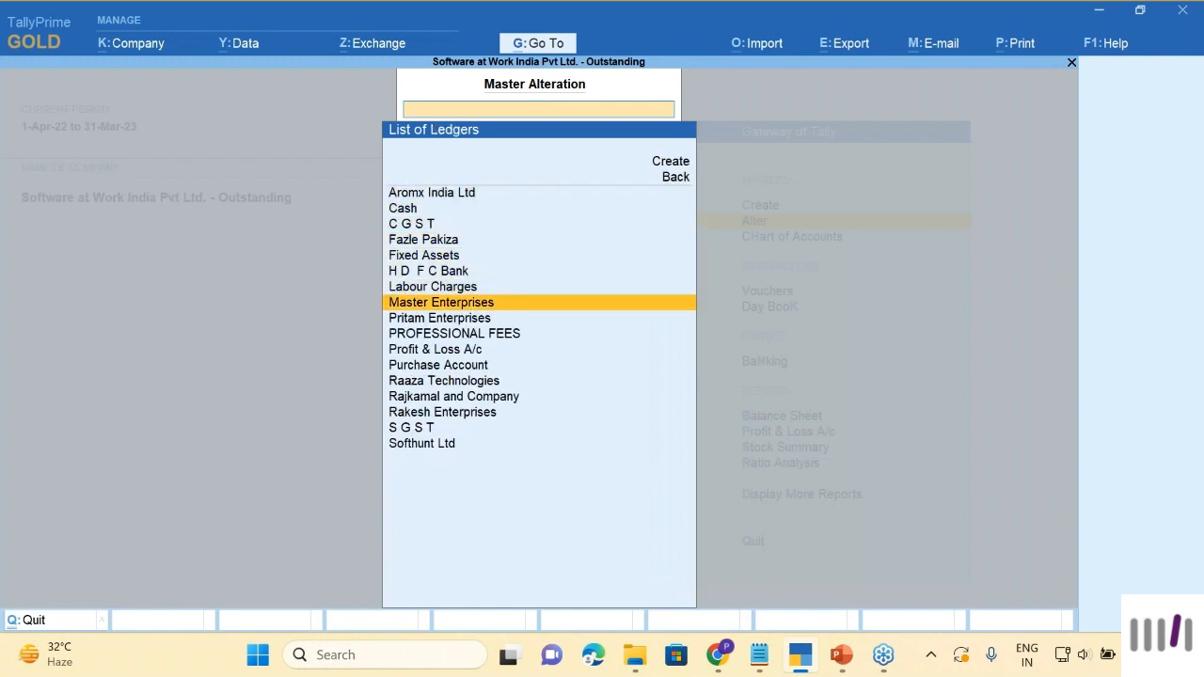
pyautogui.press('Return')
pyautogui.press('Return')
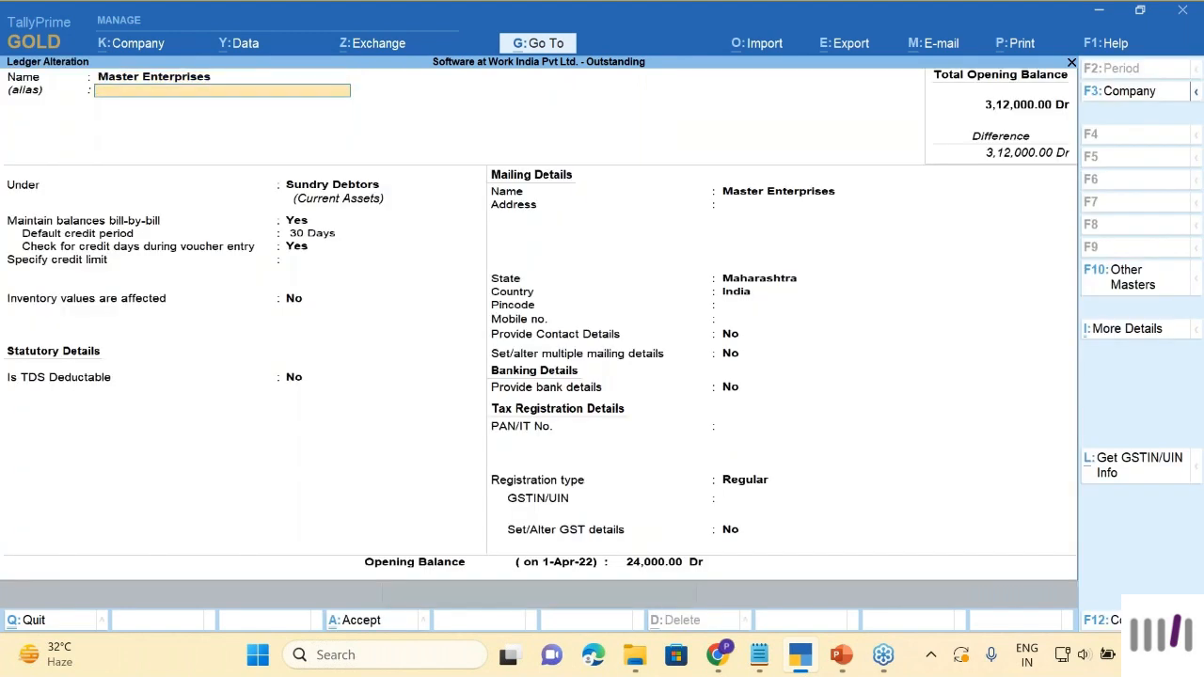
# Step: Set the Master Enterprises credit limit to 5,00,000, save the ledger, and return to the Gateway of Tally
pyautogui.press('Return')
pyautogui.press('Return')
pyautogui.press('Return')
pyautogui.press('Return')
pyautogui.press('Return')
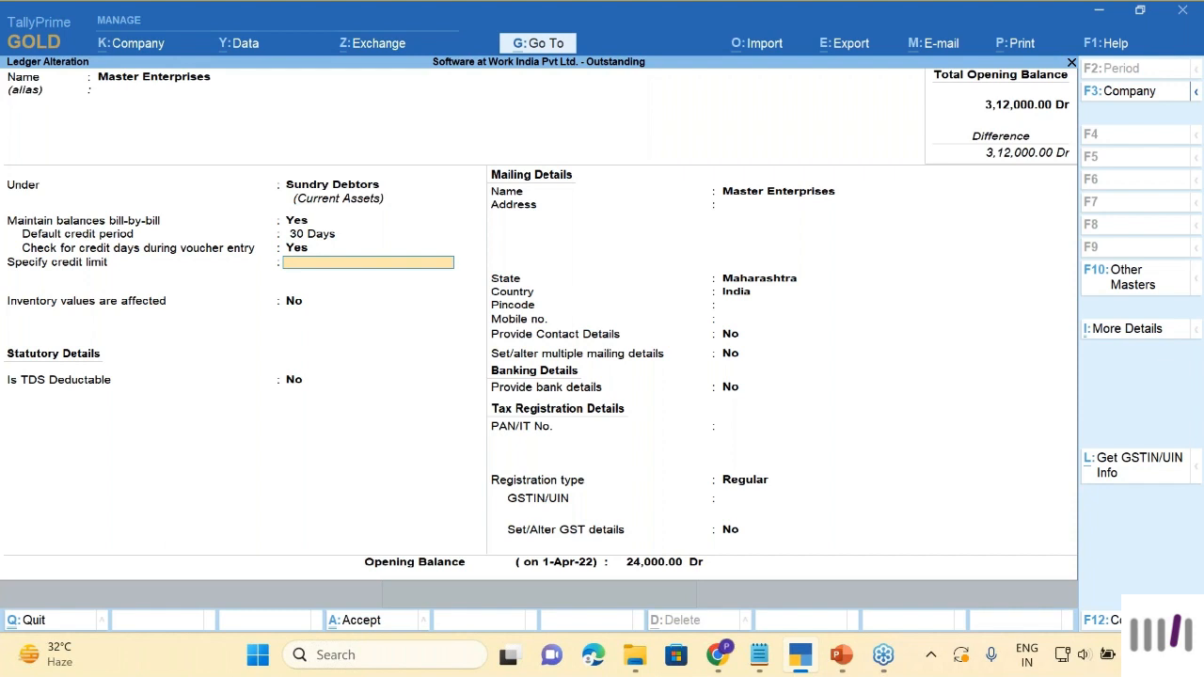
pyautogui.write('500000')
pyautogui.press('Return')
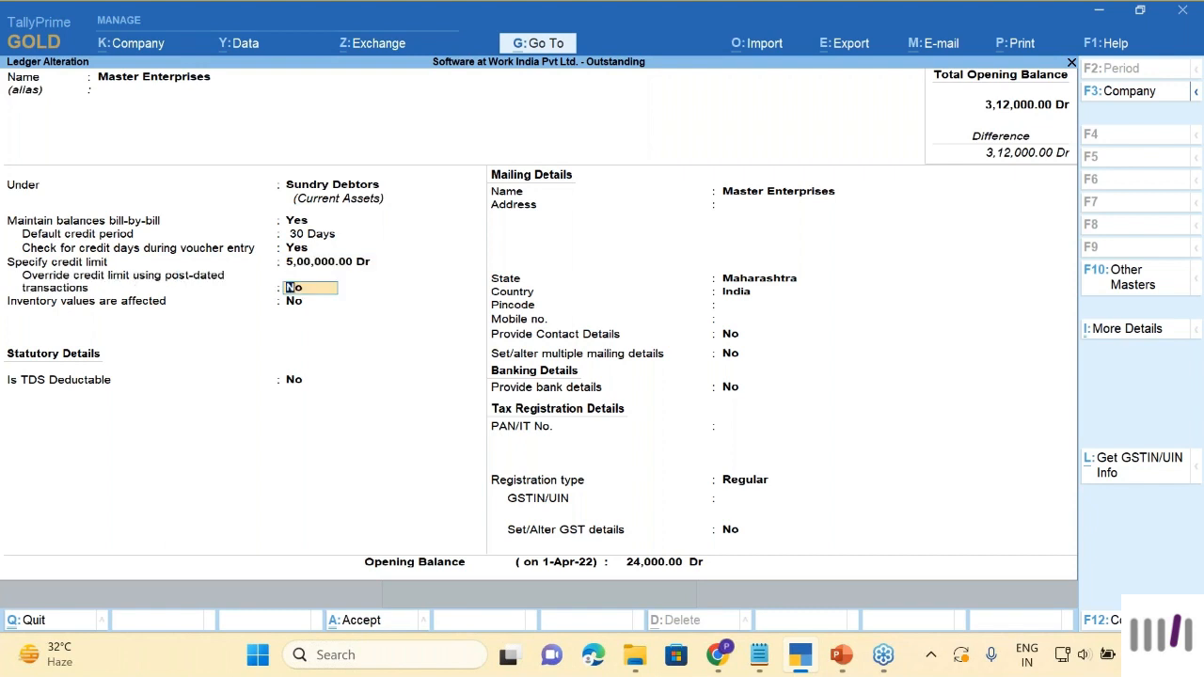
pyautogui.hotkey('ctrl', 'a')
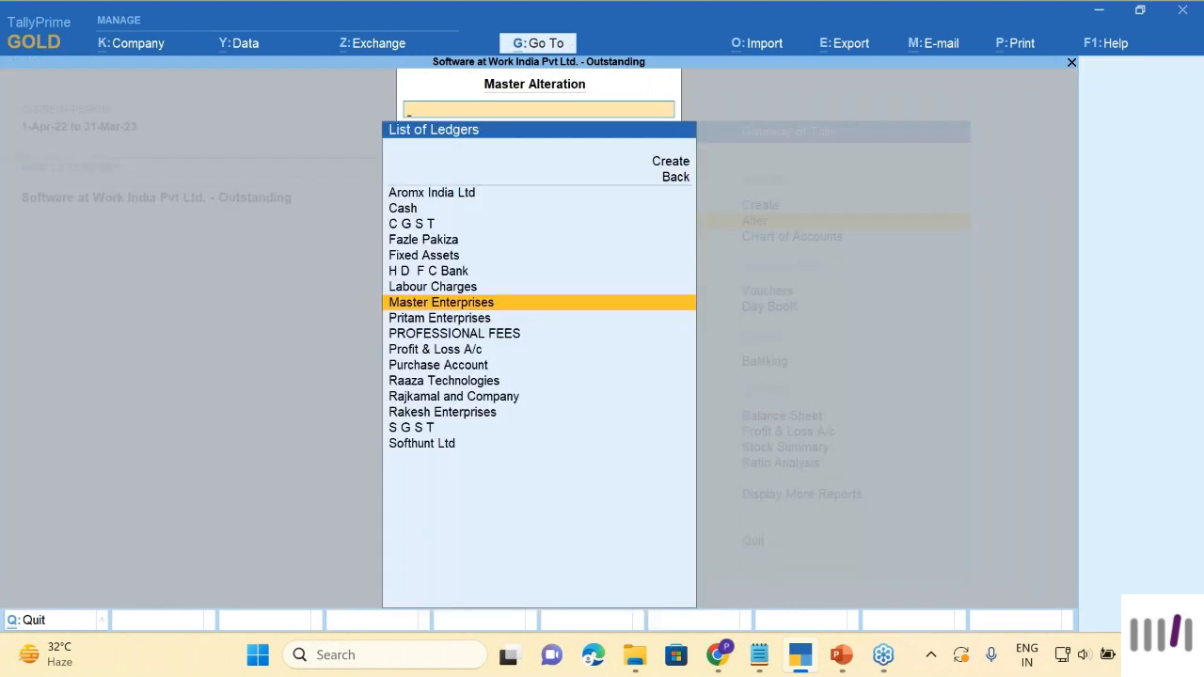
pyautogui.press('Escape')
pyautogui.press('Escape')
# Step: Open the ledger vouchers report for Master Enterprises from the account books to check its balance
pyautogui.press('Down')
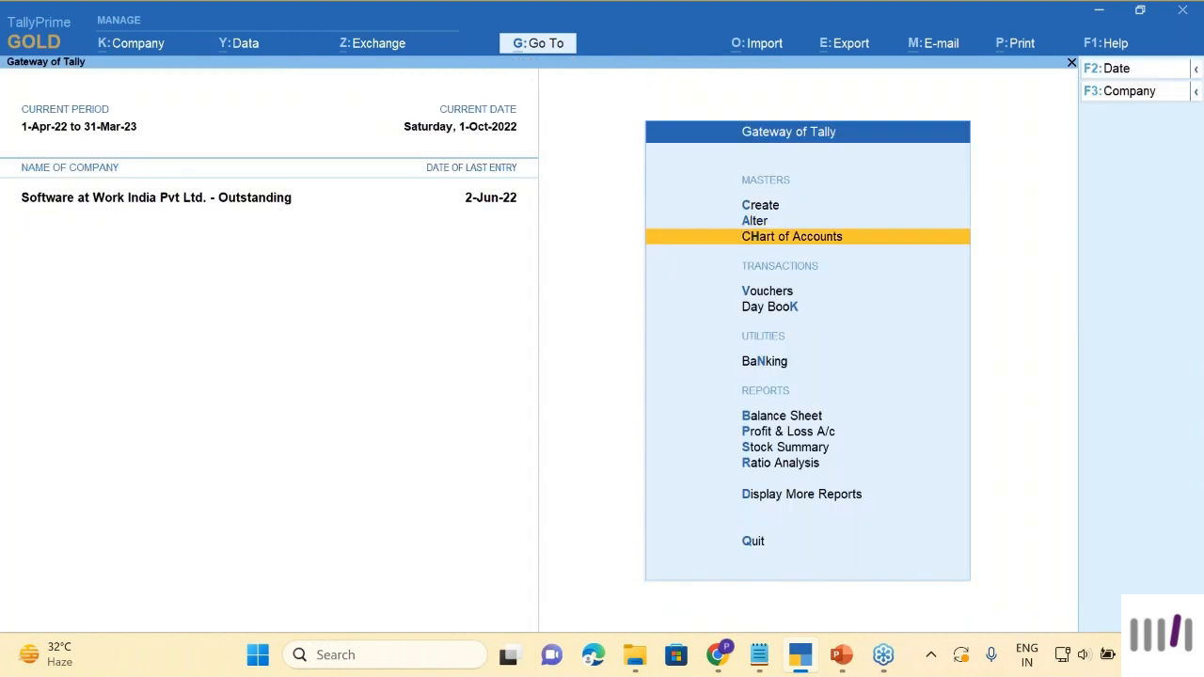
pyautogui.press('Down')
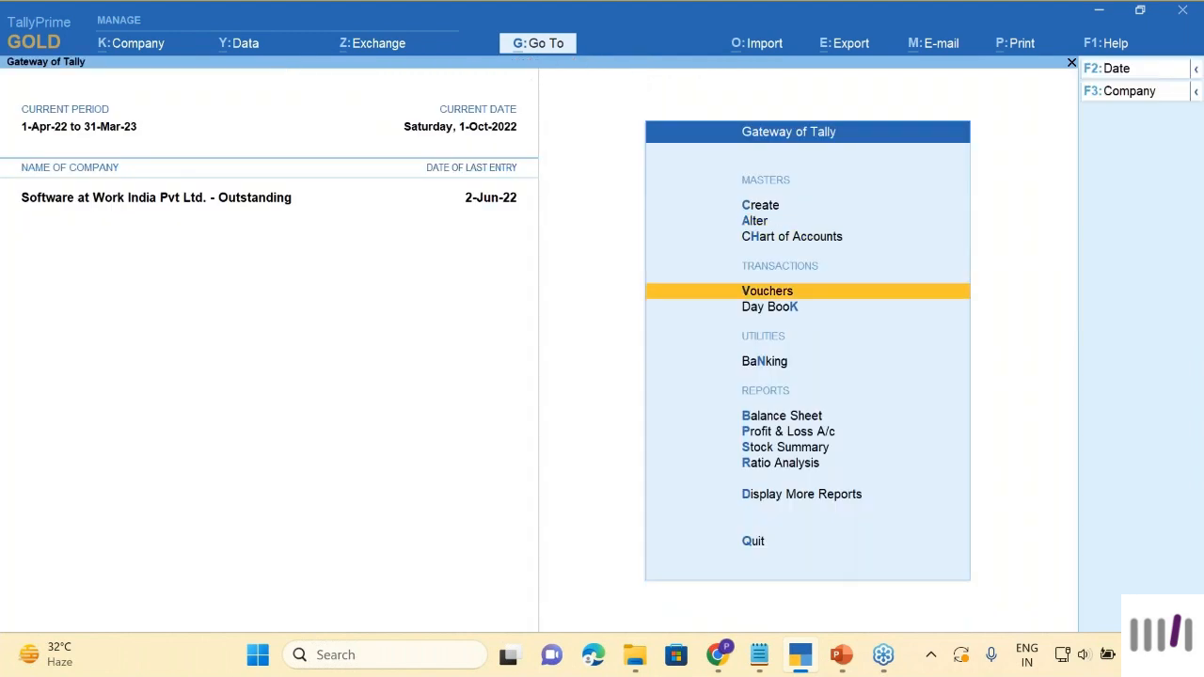
pyautogui.press('Down')
pyautogui.press('Down')
pyautogui.press('Down')
pyautogui.press('Down')
pyautogui.press('Down')
pyautogui.press('Down')
pyautogui.press('Down')
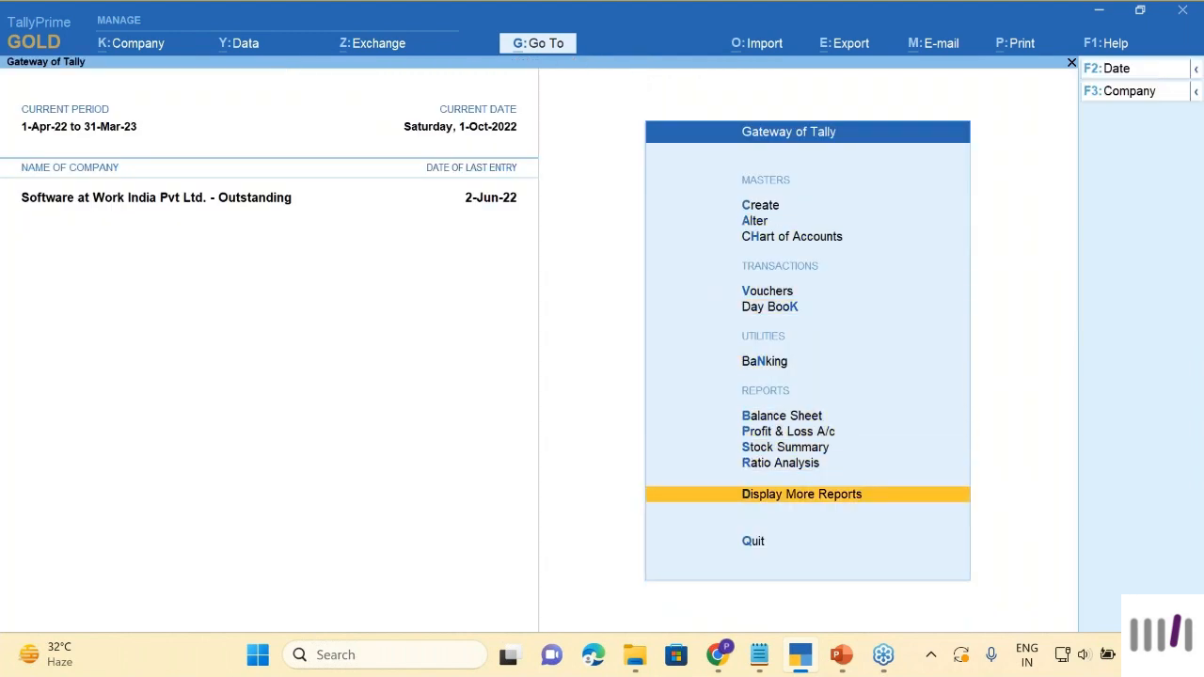
pyautogui.press('Return')
pyautogui.press('Down')
pyautogui.press('Down')
pyautogui.press('Down')
pyautogui.press('Down')
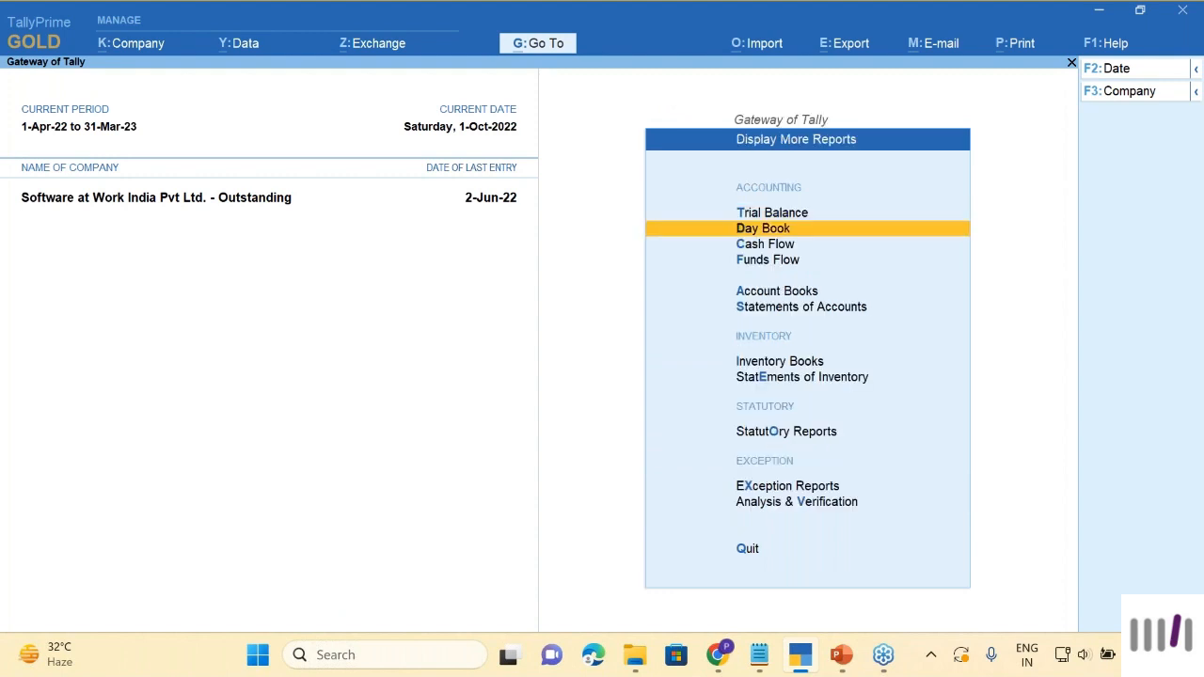
pyautogui.press('Return')
pyautogui.press('Down')
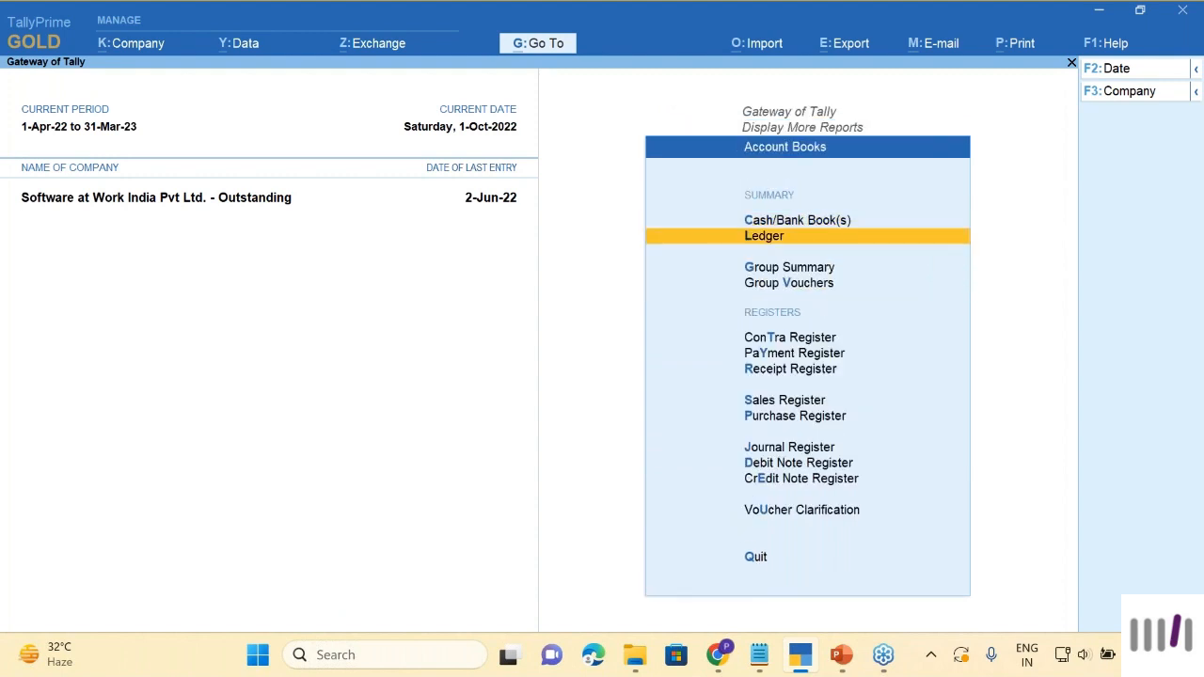
pyautogui.press('Return')
pyautogui.write('Mas')
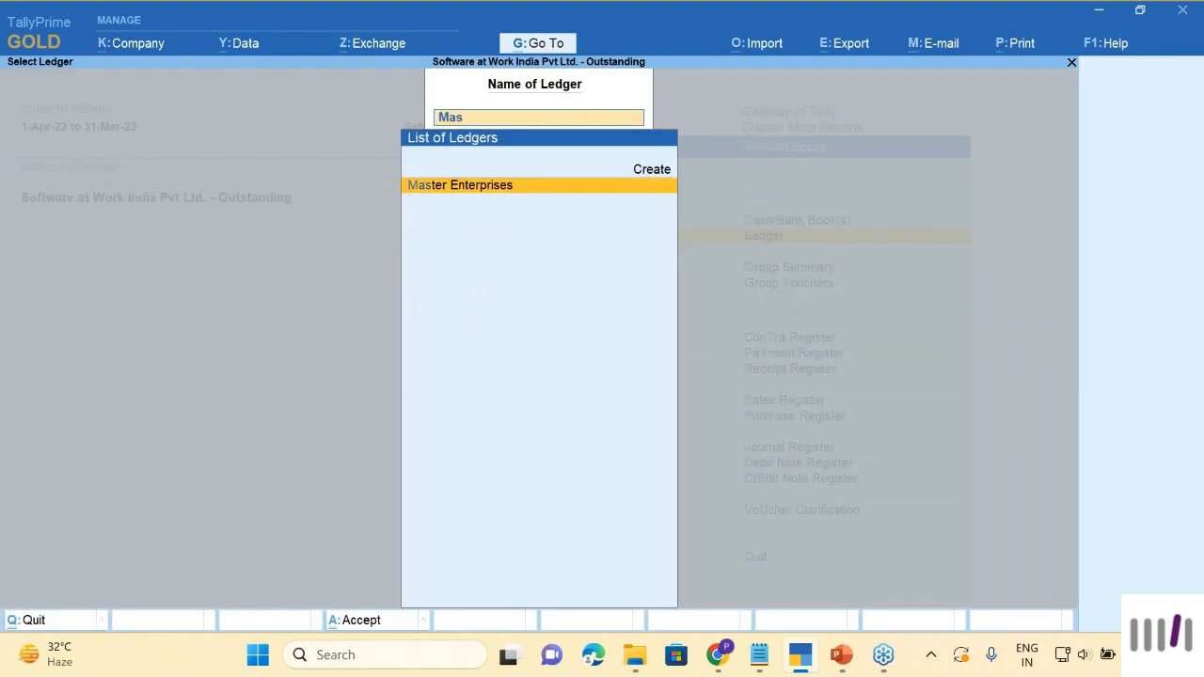
pyautogui.press('Return')
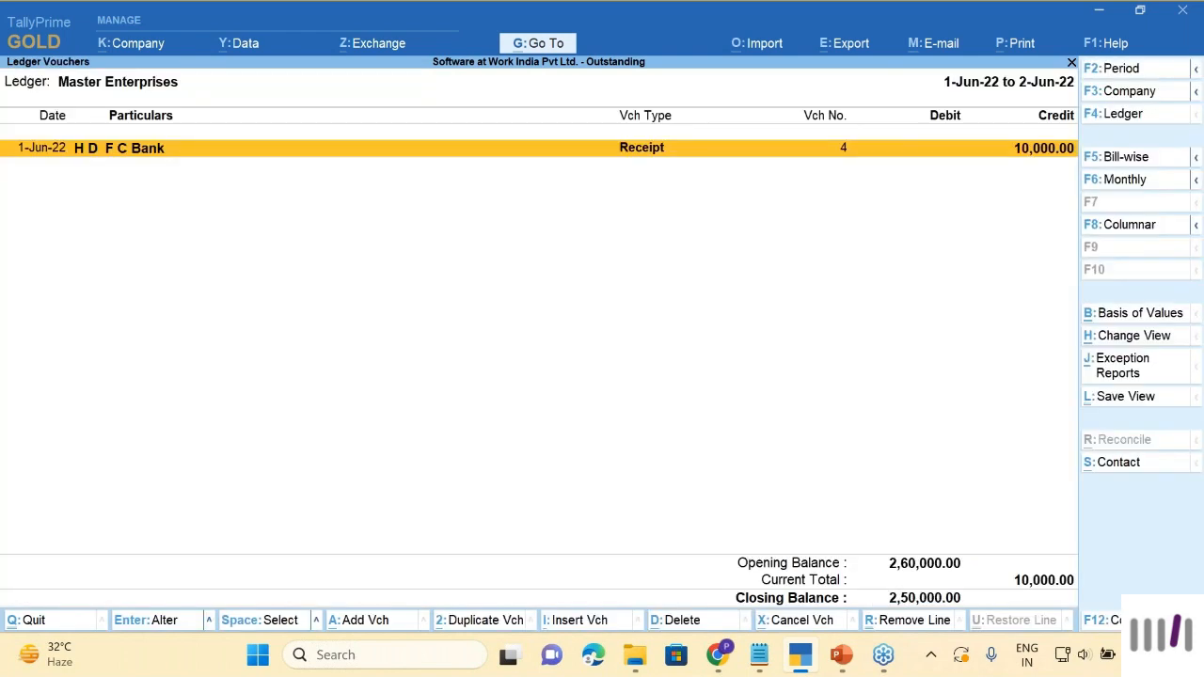
# Step: Start the report period at 1-2-2022, review the Master Enterprises transactions and closing balance, and close the report
pyautogui.press('F2')
pyautogui.write('1-')
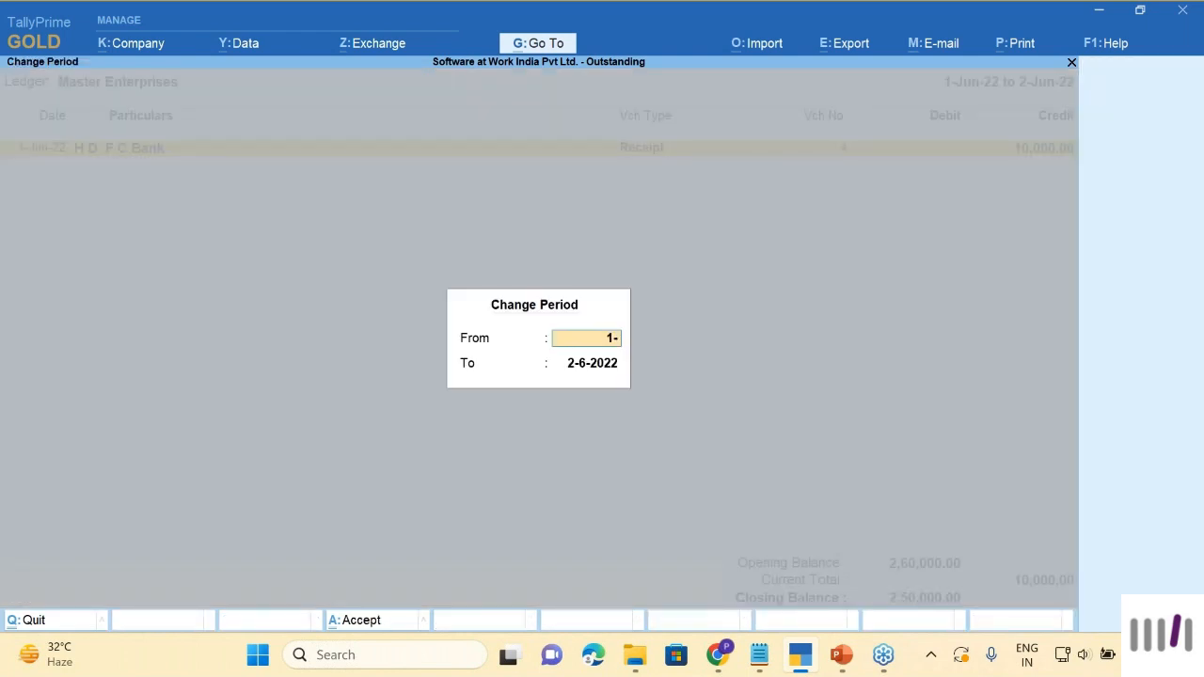
pyautogui.write('2-202')
pyautogui.press('Return')
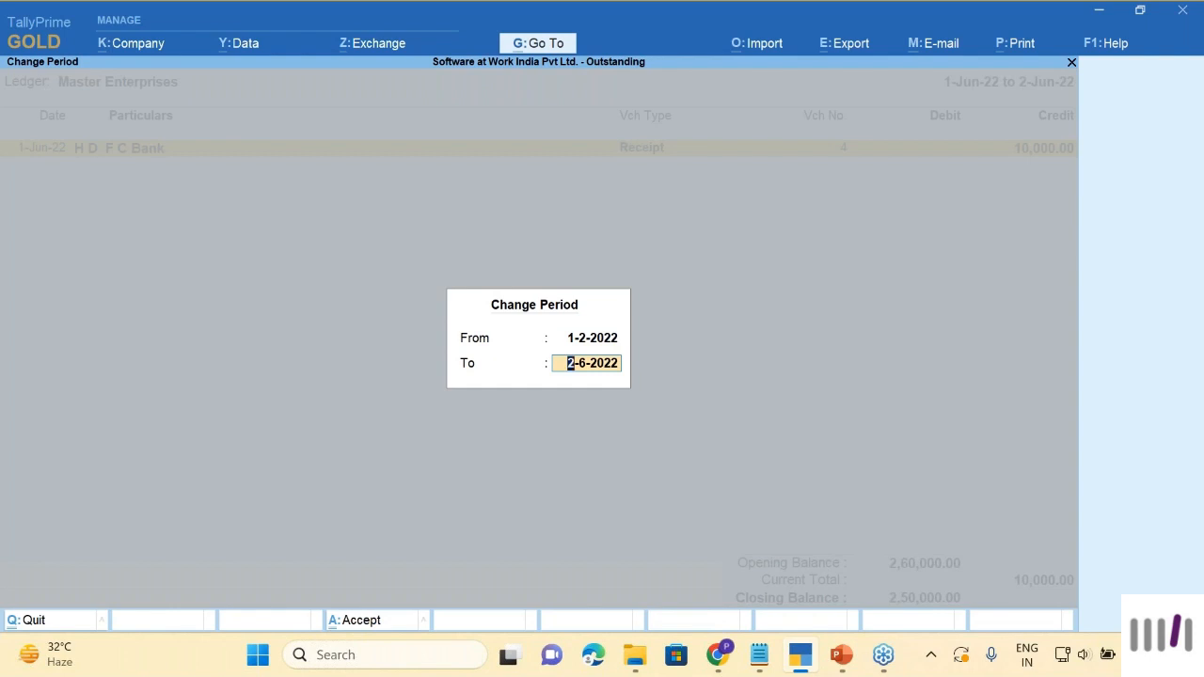
pyautogui.press('Return')
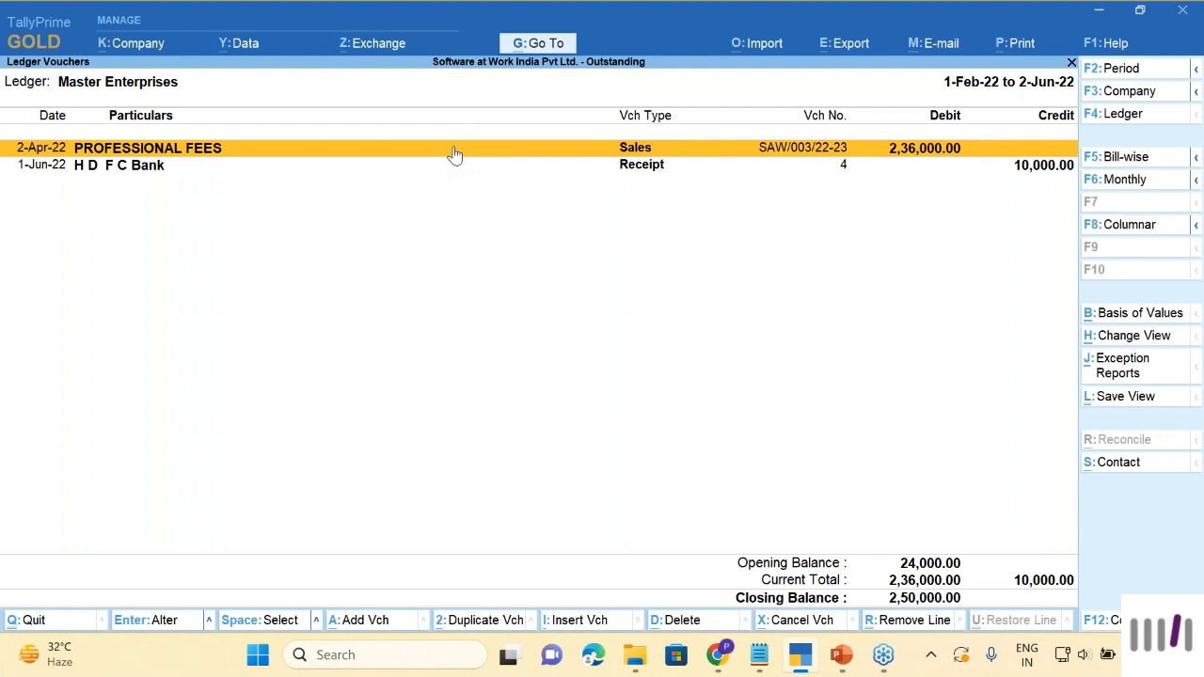
pyautogui.press('Escape')
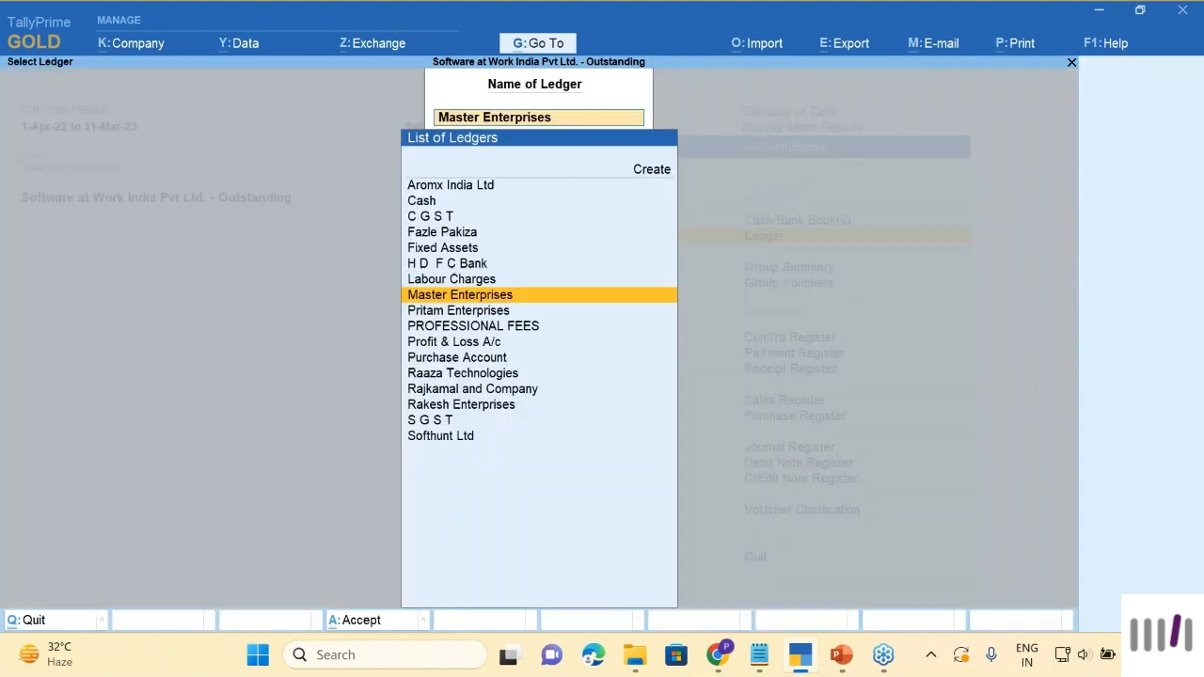
pyautogui.press('Escape')
pyautogui.press('Escape')
pyautogui.press('Escape')
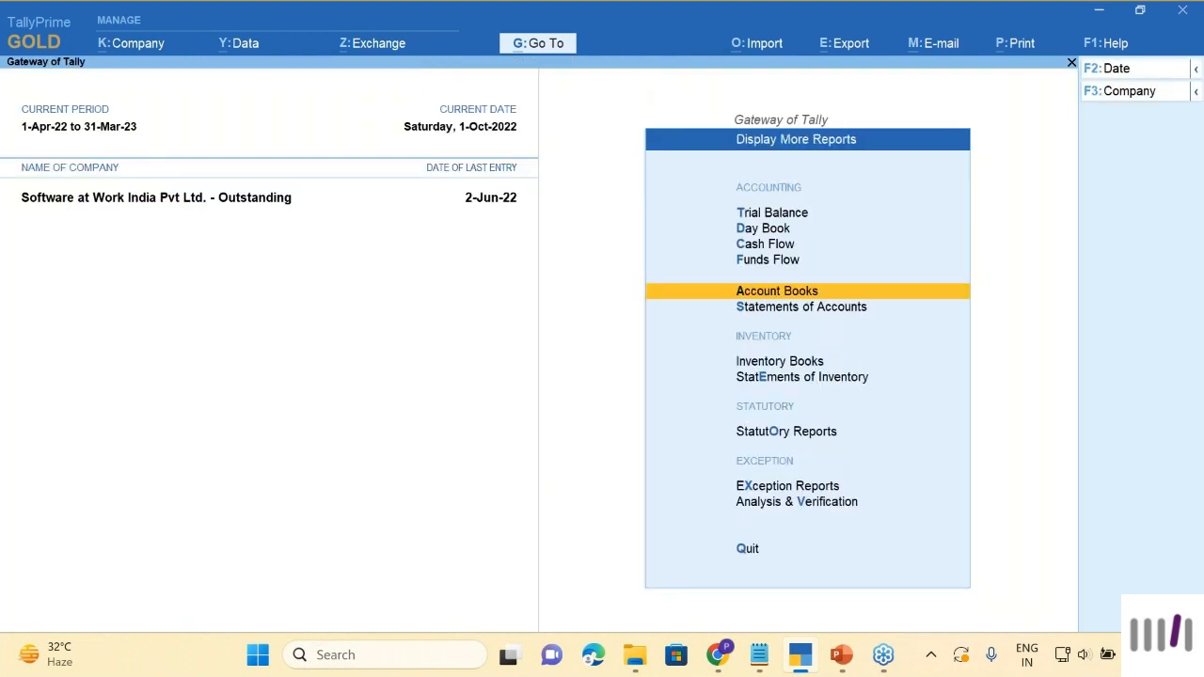
# Step: Start a new Sales voucher with Master Enterprises as the party account, accepting the default dispatch and party details
pyautogui.press('Up')
pyautogui.press('Up')
pyautogui.press('Up')
pyautogui.press('Up')
pyautogui.press('Up')
pyautogui.press('Up')
pyautogui.press('Up')
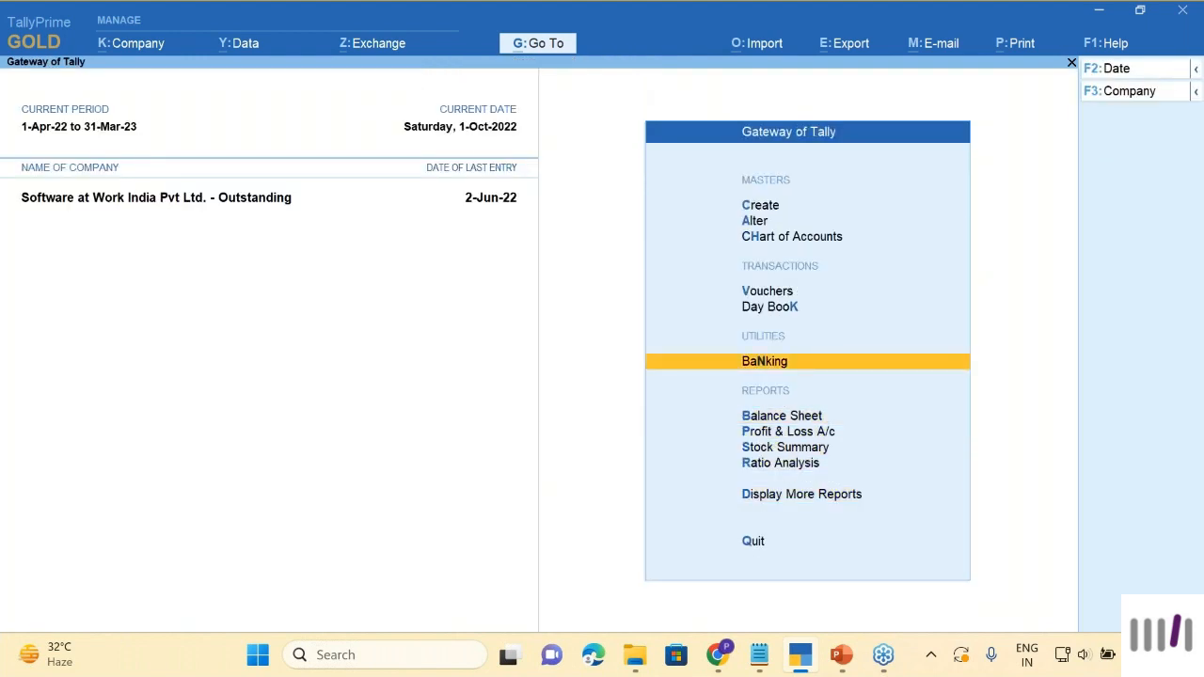
pyautogui.press('Return')
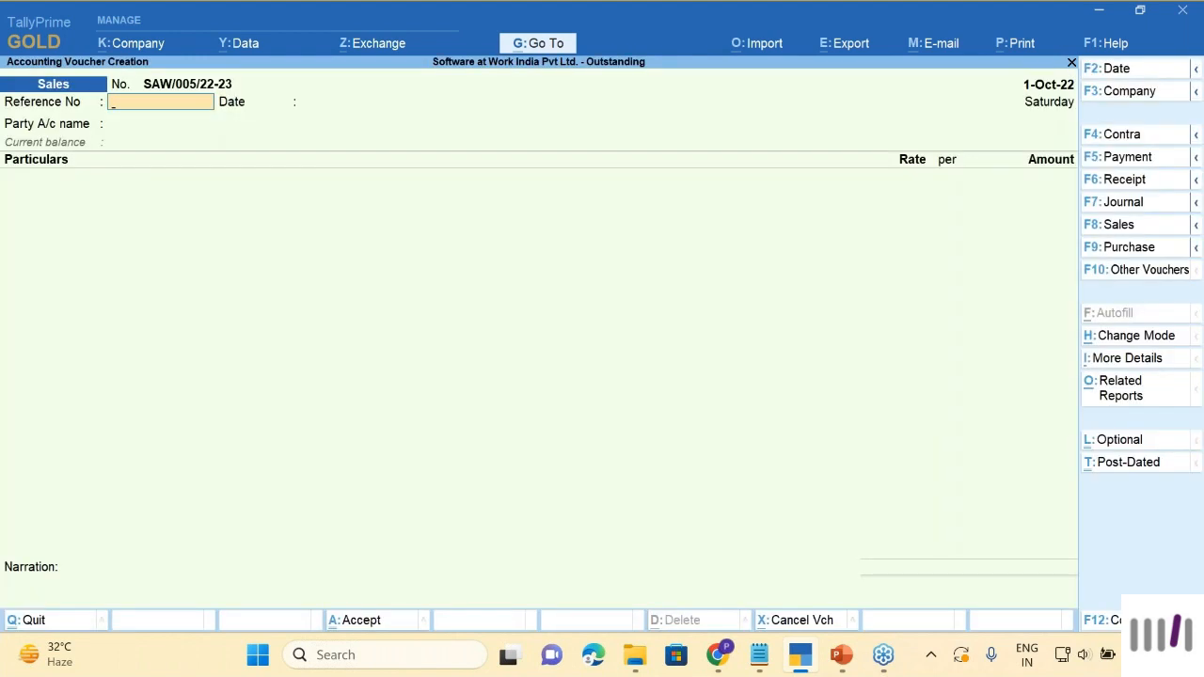
pyautogui.press('Return')
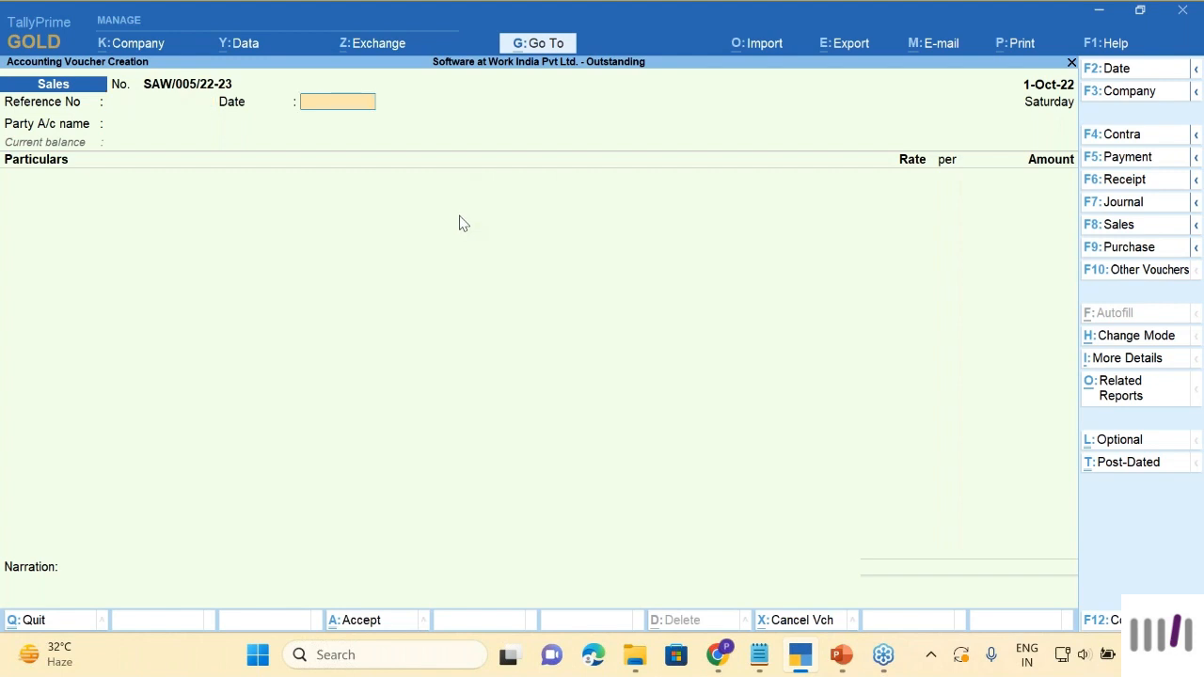
pyautogui.press('Return')
pyautogui.write('Mas')
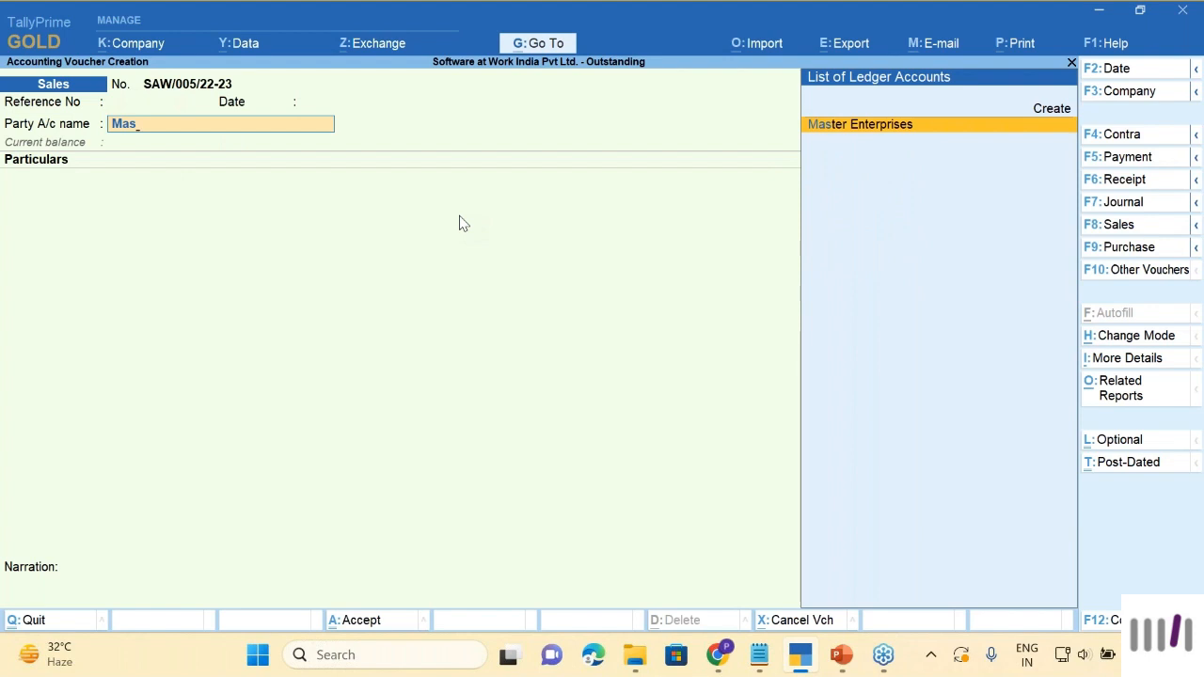
pyautogui.press('Return')
pyautogui.press('Return')
pyautogui.press('Return')
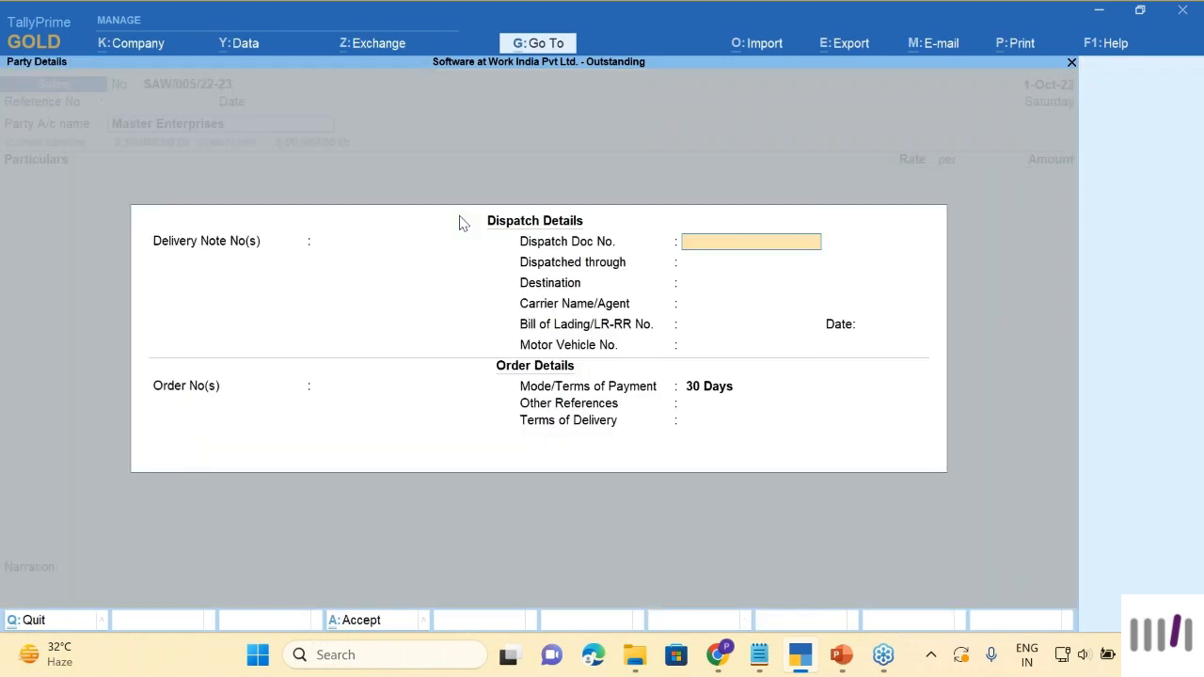
pyautogui.hotkey('ctrl', 'a')
pyautogui.hotkey('ctrl', 'a')
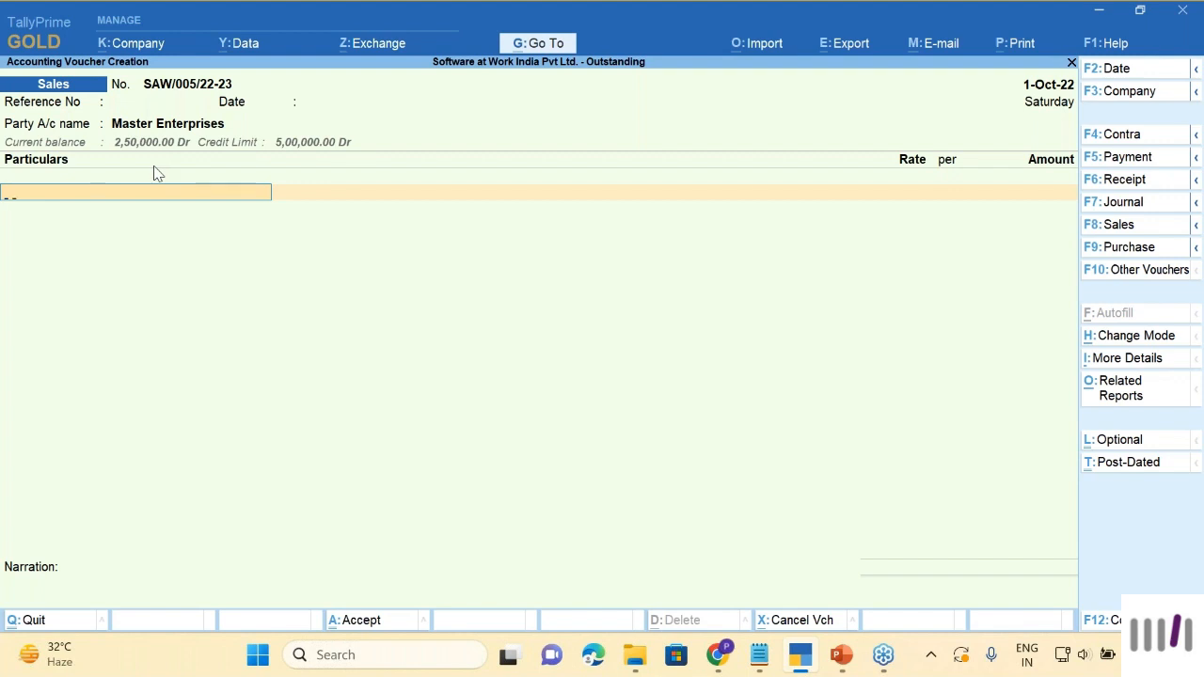
# Step: Add a PROFESSIONAL FEES line of 3,00,000 to the Sales voucher and accept its default tax classification
pyautogui.write('Pr')
pyautogui.press('Return')
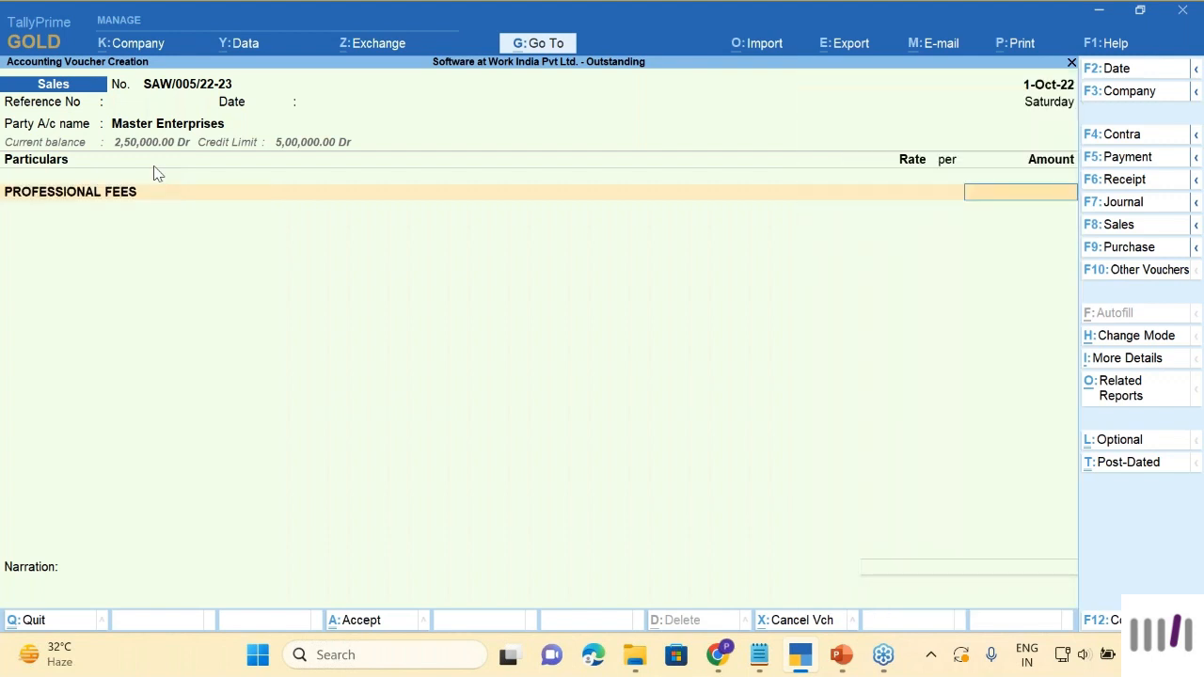
pyautogui.write('300000')
pyautogui.press('Return')
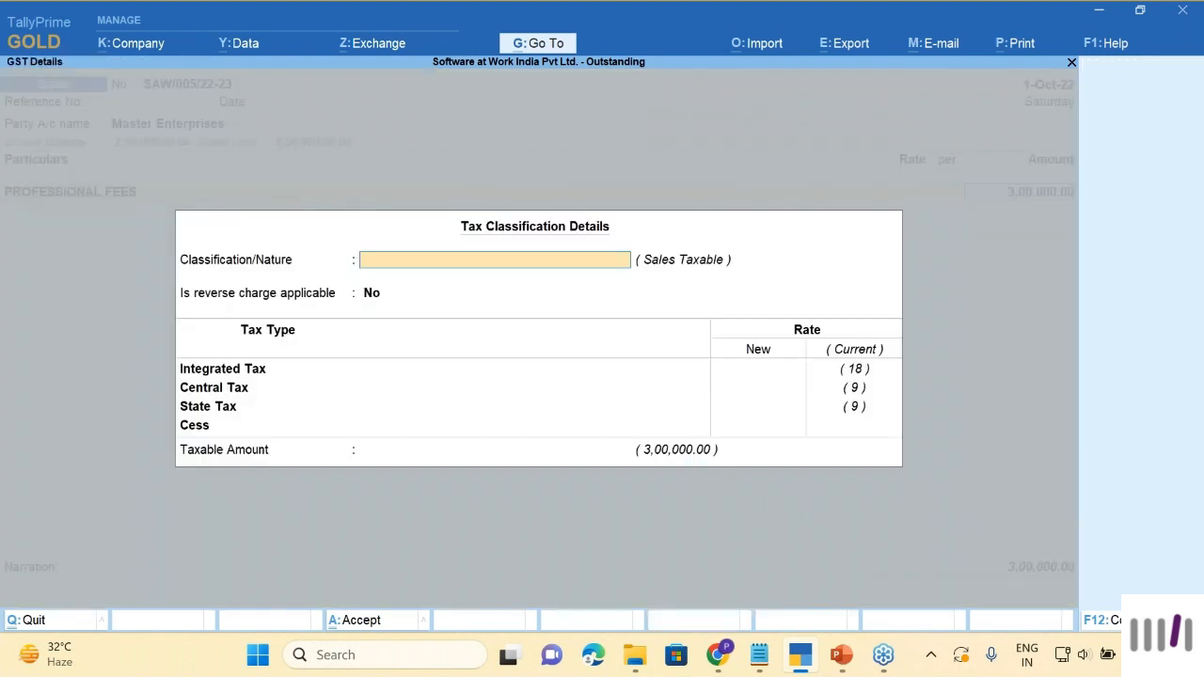
pyautogui.press('Return')
pyautogui.hotkey('ctrl', 'a')
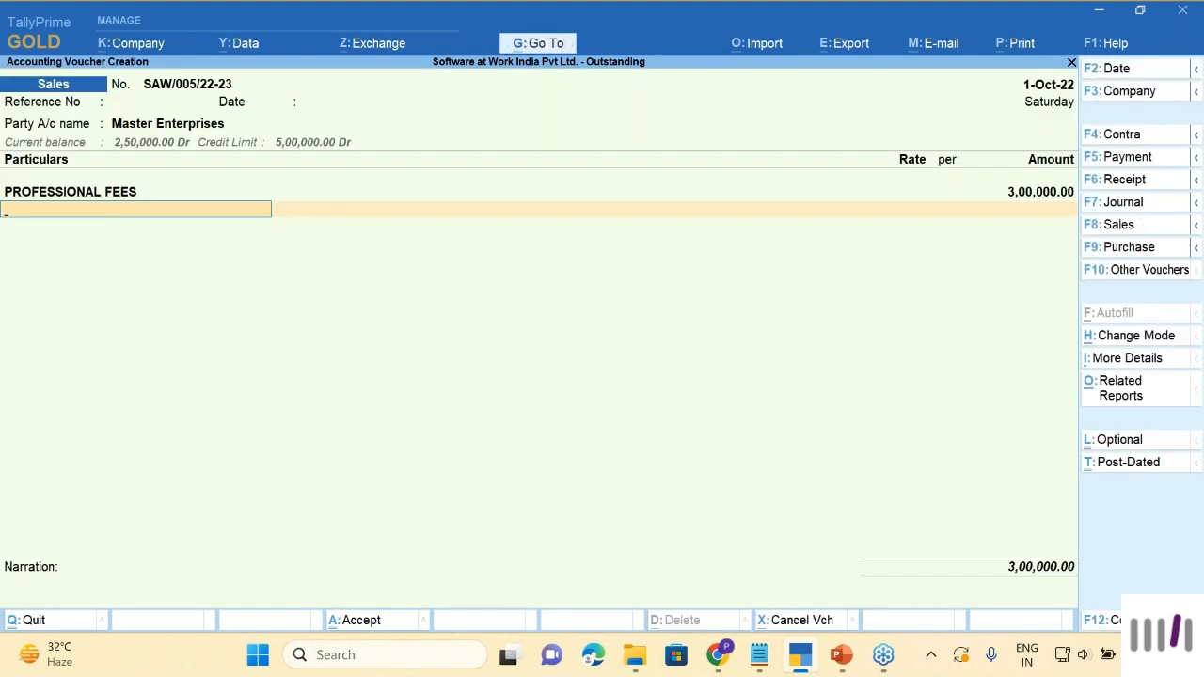
# Step: Add C G S T and S G S T lines of 27,000.00 each to the Sales voucher and finish the particulars
pyautogui.write('Cgs')
pyautogui.press('Return')
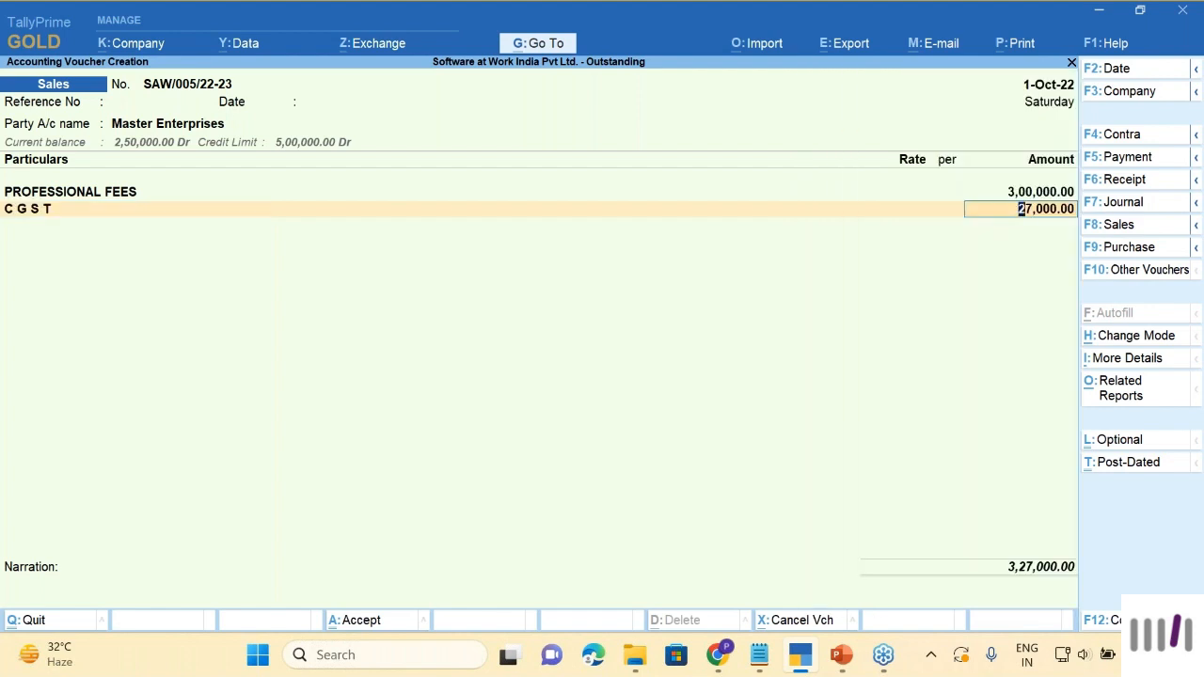
pyautogui.press('Return')
pyautogui.press('Return')
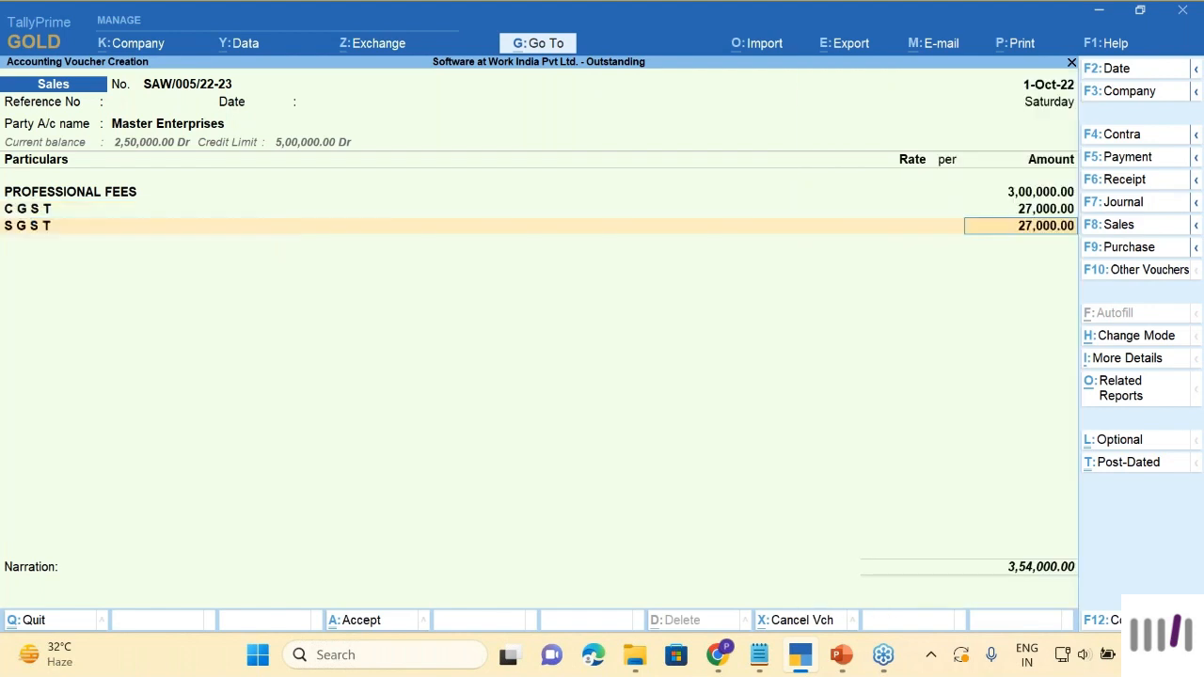
pyautogui.press('Return')
pyautogui.press('Return')
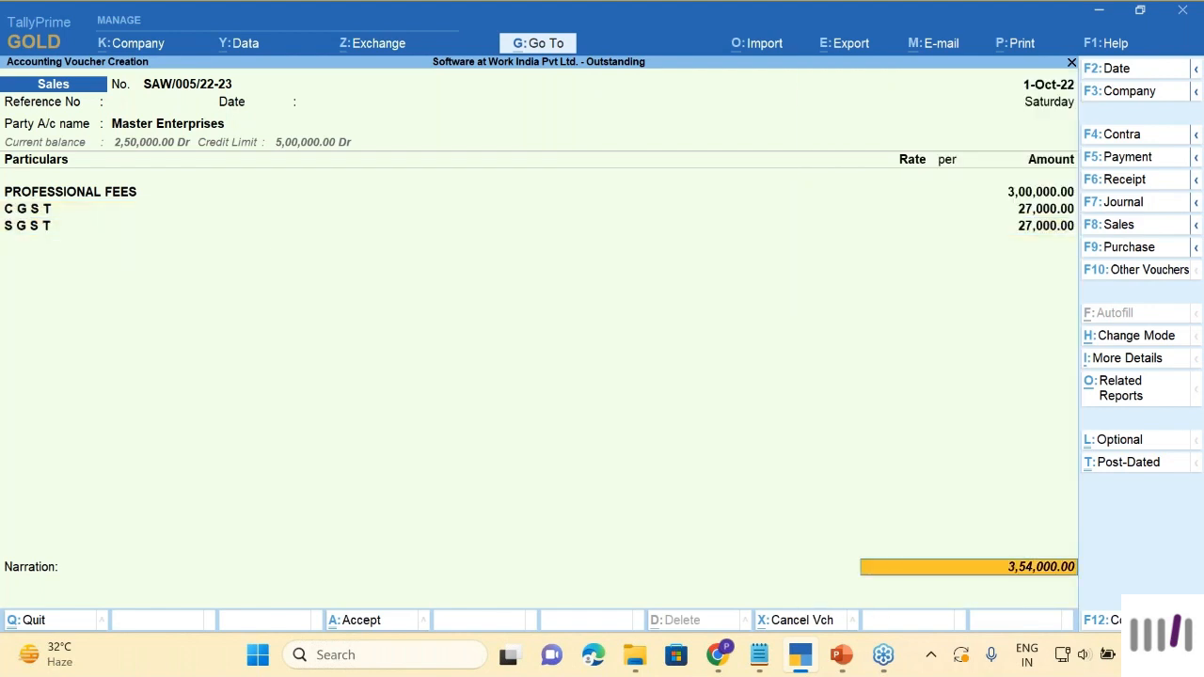
# Step: Allocate 3,54,000.00 Dr as a New Ref with 30 days' credit and try to save the Sales voucher
pyautogui.press('Return')
pyautogui.press('Return')
pyautogui.press('Return')
pyautogui.press('Return')
pyautogui.press('Return')
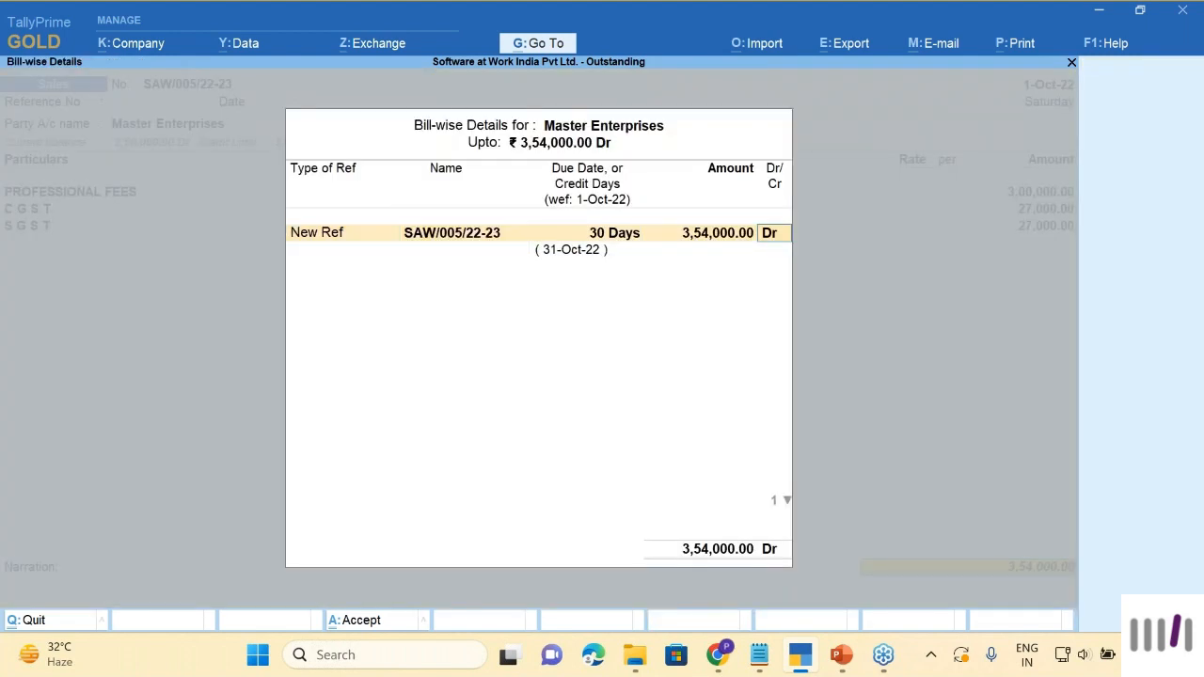
pyautogui.press('Return')
pyautogui.press('Return')
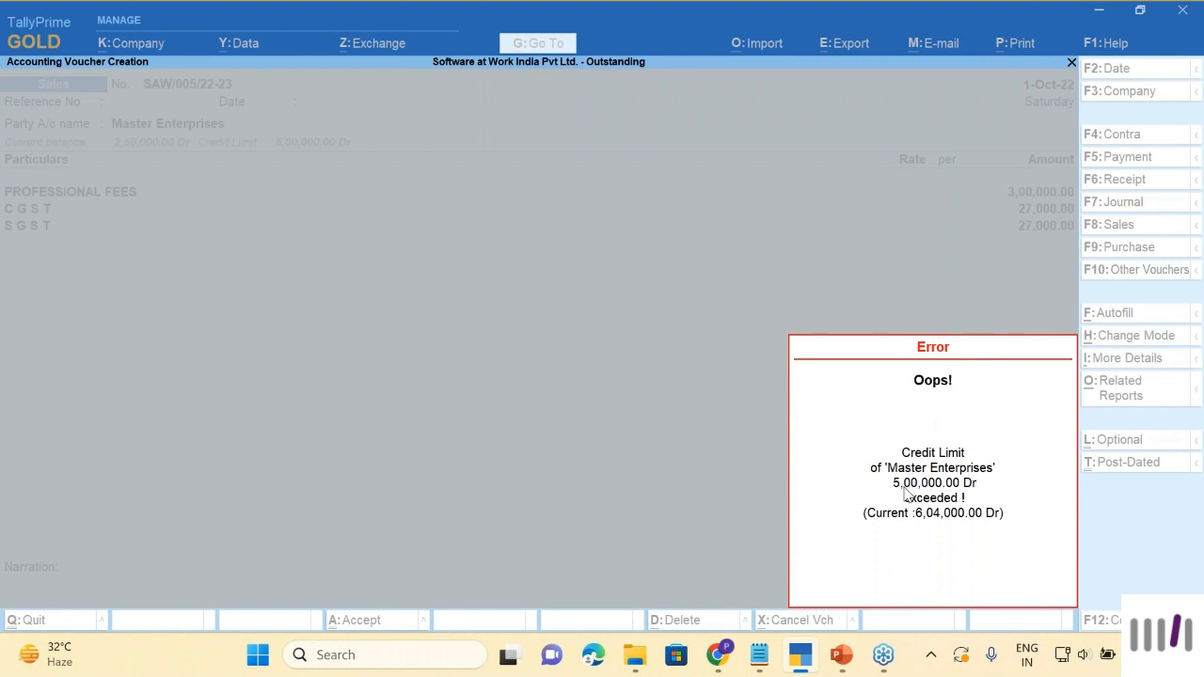
# Step: Dismiss the credit limit error and re-accept the party, dispatch and order details of the Master Enterprises Sales voucher
pyautogui.press('Return')
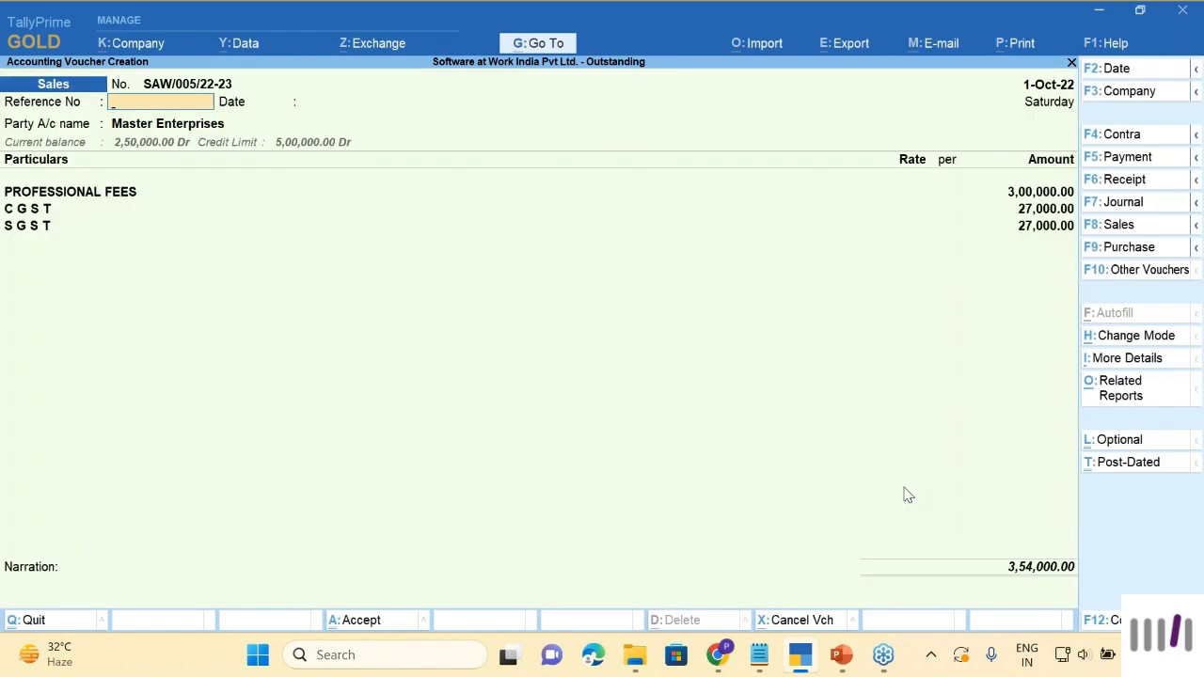
pyautogui.press('Return')
pyautogui.press('Return')
pyautogui.press('Return')
pyautogui.press('Return')
pyautogui.press('Return')
pyautogui.hotkey('ctrl', 'a')
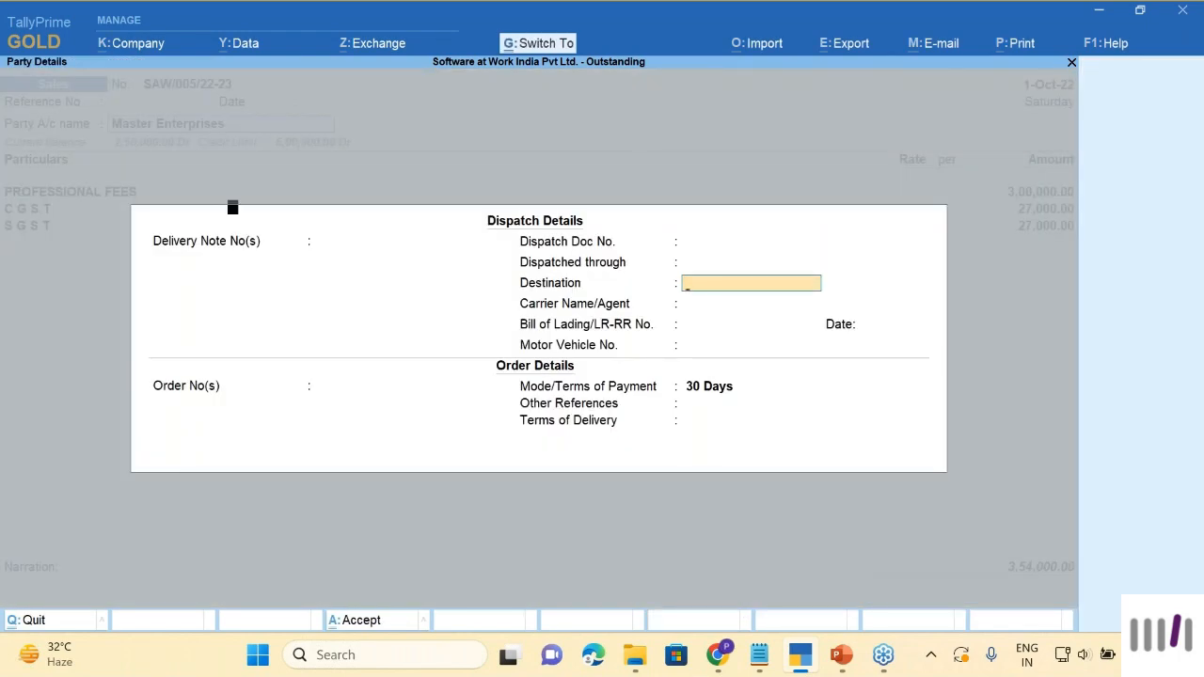
pyautogui.hotkey('ctrl', 'a')
pyautogui.press('Return')
pyautogui.press('Return')
pyautogui.press('Return')
pyautogui.press('Return')
pyautogui.press('Return')
pyautogui.press('Return')
pyautogui.press('Return')
pyautogui.press('Return')
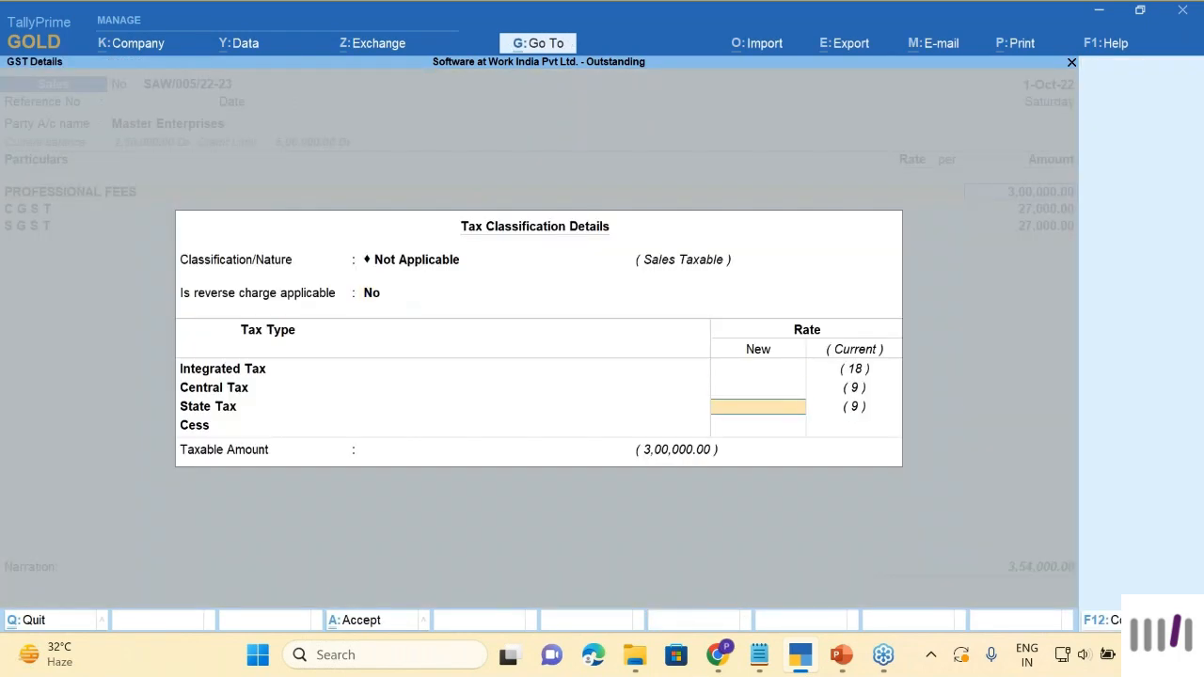
# Step: Re-accept the tax classification, tax lines and bill allocation, and try again to save the Sales voucher
pyautogui.hotkey('ctrl', 'a')
pyautogui.press('Return')
pyautogui.press('Return')
pyautogui.press('Return')
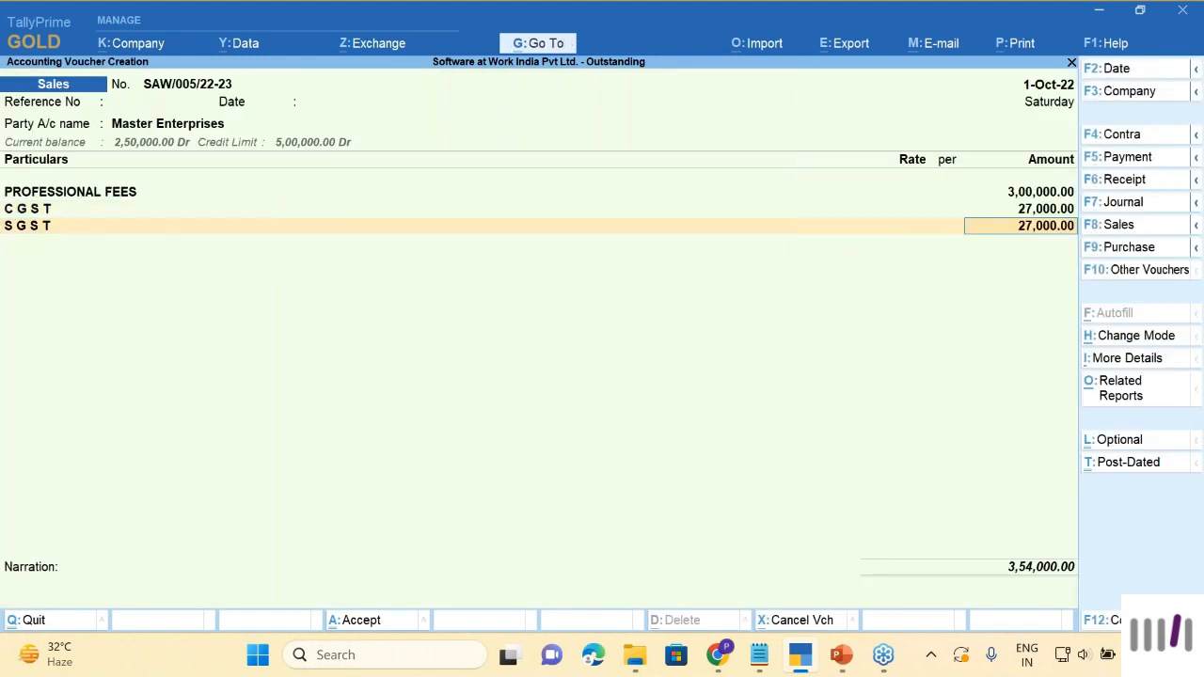
pyautogui.press('Return')
pyautogui.press('Return')
pyautogui.press('Return')
pyautogui.press('Return')
pyautogui.press('Return')
pyautogui.press('Return')
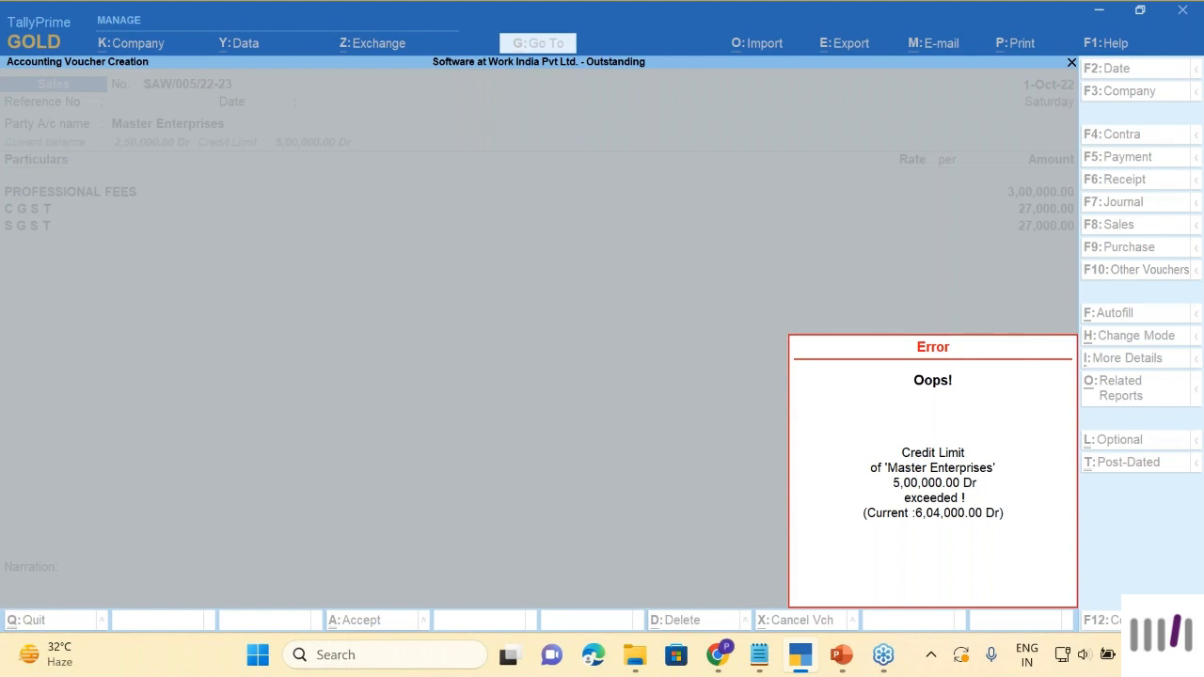
# Step: Switch to the PowerPoint slides, advance to the Calling Diary slide and return to TallyPrime
pyautogui.hotkey('alt', 'Tab')
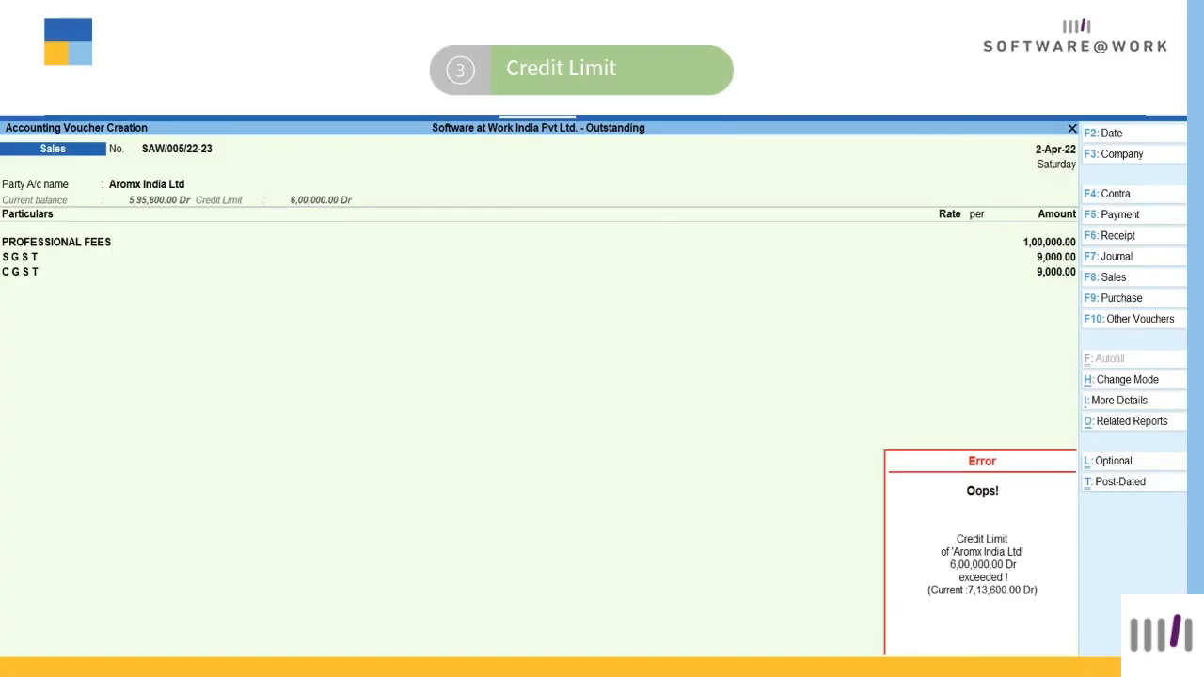
pyautogui.click(636, 434)
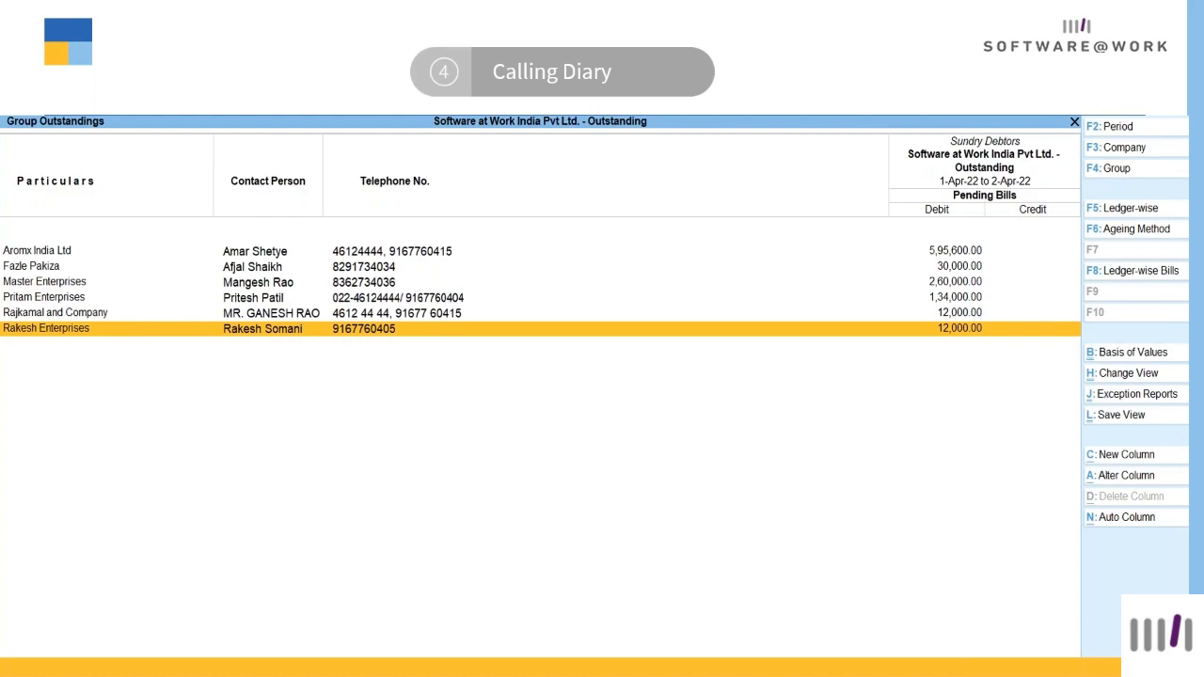
pyautogui.hotkey('alt', 'Tab')
# Step: Dismiss the credit limit error and leave the Sales voucher without saving, back to the Gateway of Tally
pyautogui.press('Escape')
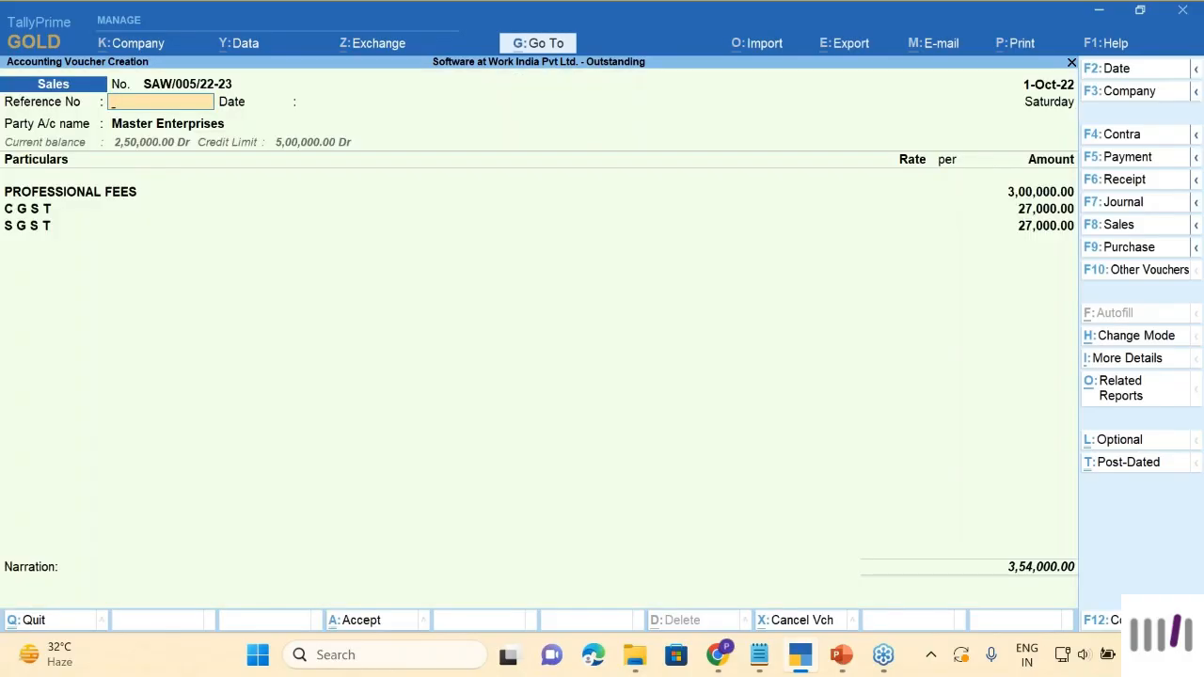
pyautogui.press('Escape')
pyautogui.press('Escape')
pyautogui.press('Escape')
# Step: Open the Statements of Accounts reports from Display More Reports
pyautogui.press('Down')
pyautogui.press('Down')
pyautogui.press('Down')
pyautogui.press('Down')
pyautogui.press('Down')
pyautogui.press('Down')
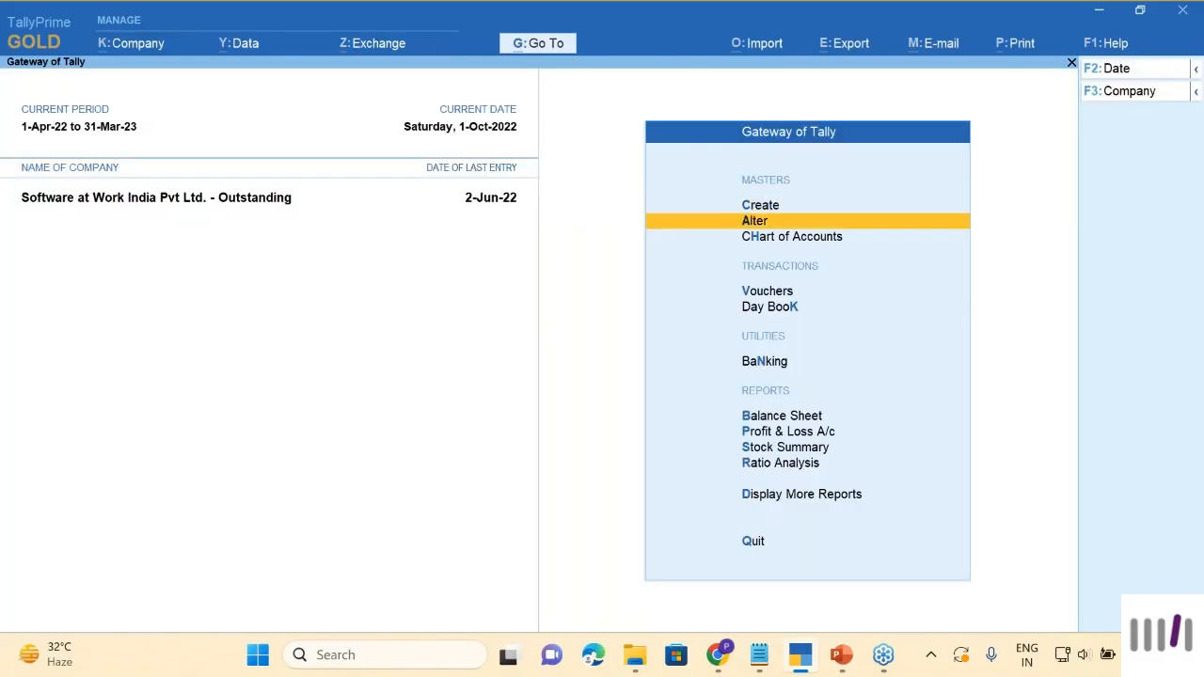
pyautogui.press('Down')
pyautogui.press('Down')
pyautogui.press('Down')
pyautogui.press('Down')
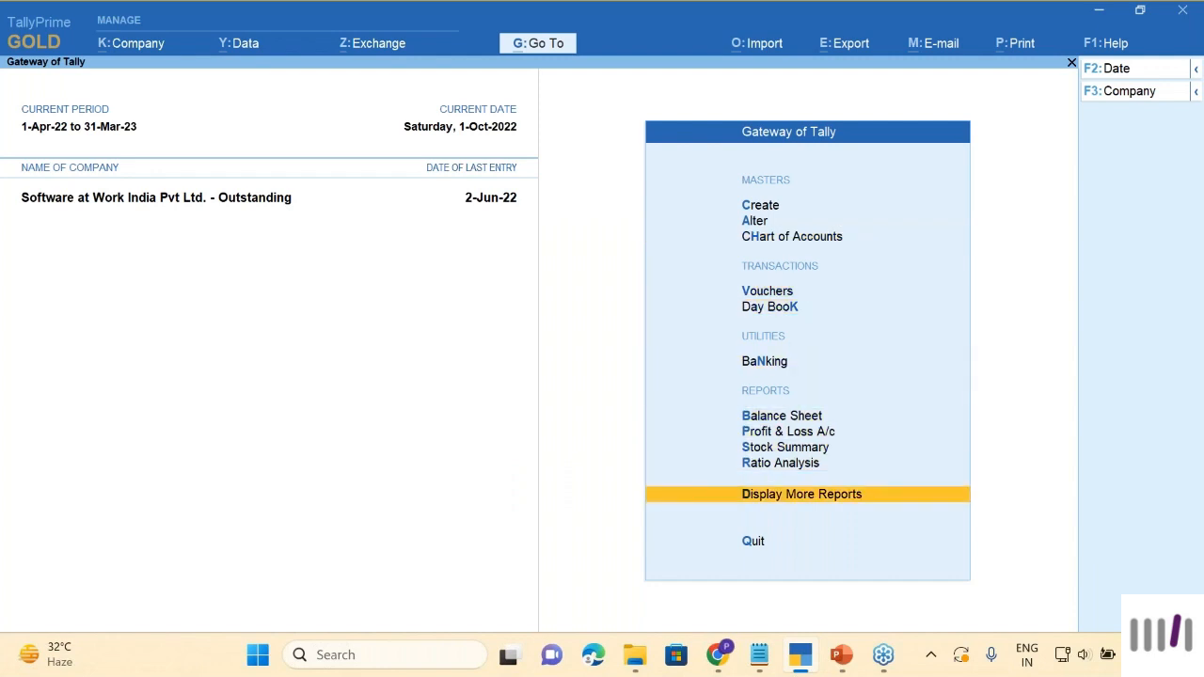
pyautogui.press('Return')
pyautogui.press('Down')
pyautogui.press('Down')
pyautogui.press('Down')
pyautogui.press('Down')
pyautogui.press('Down')
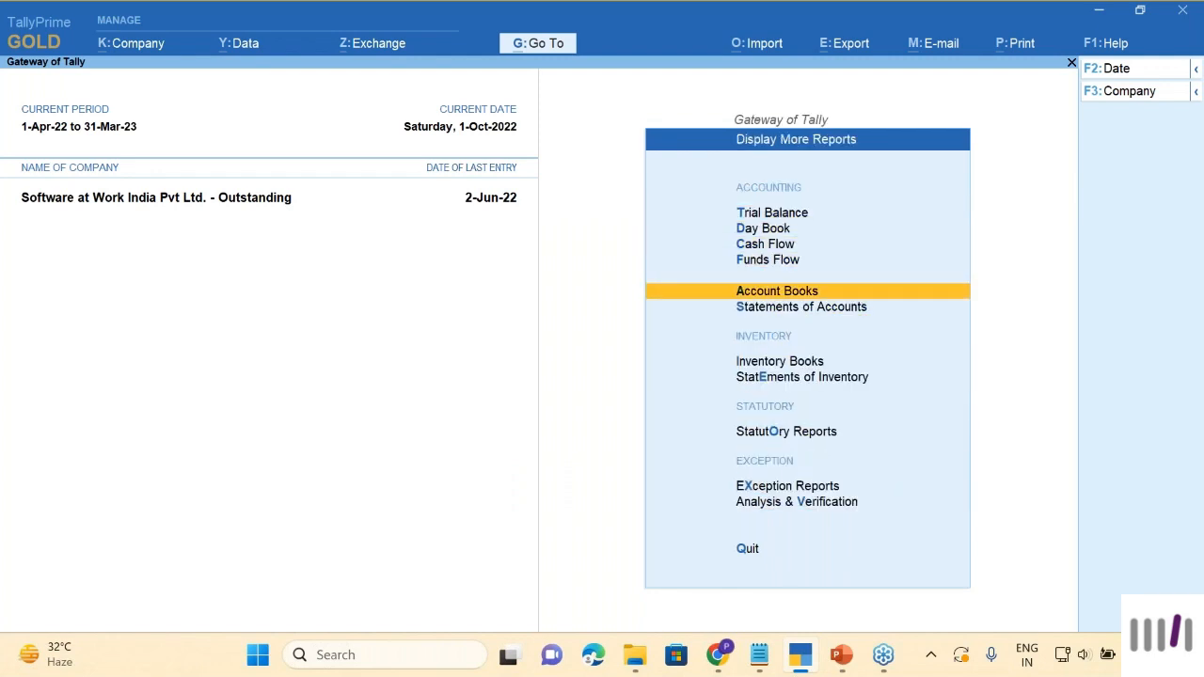
pyautogui.press('Return')
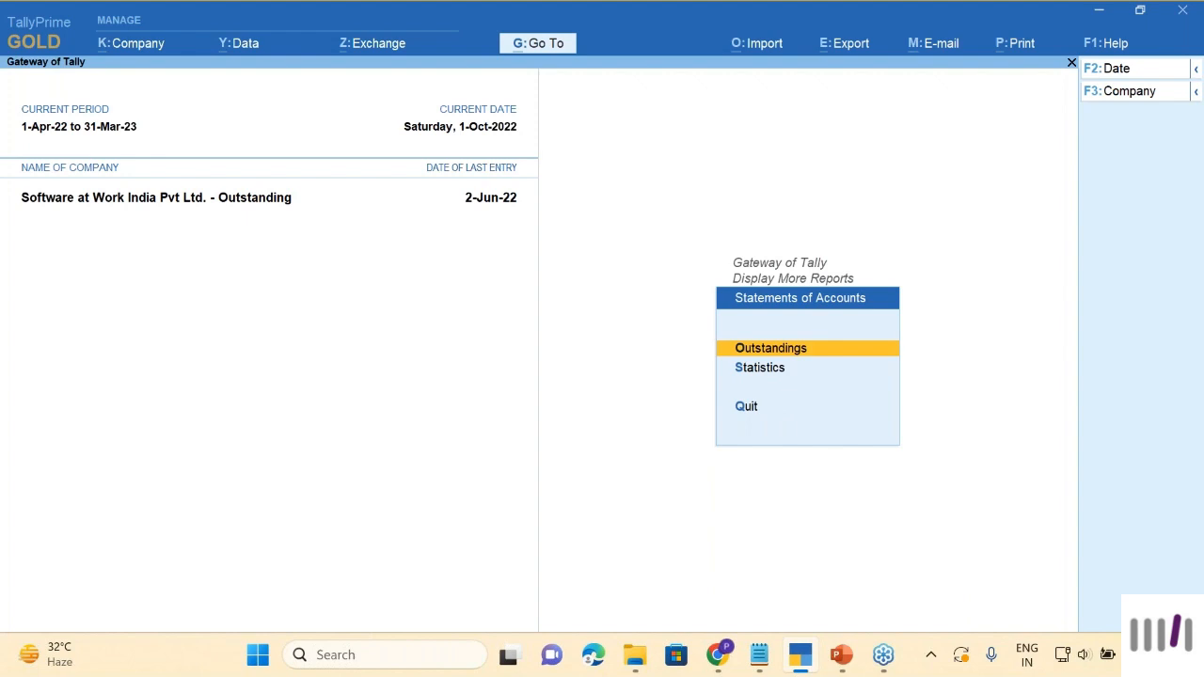
# Step: Open the Group Outstandings report for Sundry Debtors
pyautogui.press('Return')
pyautogui.press('Down')
pyautogui.press('Down')
pyautogui.press('Down')
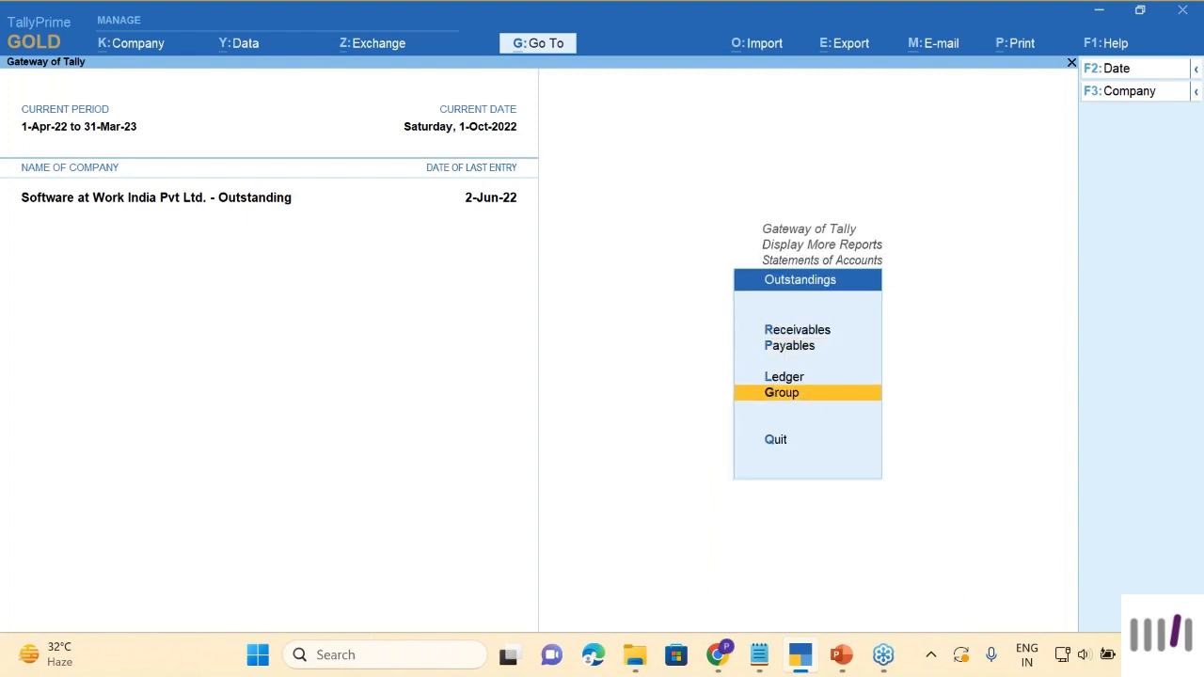
pyautogui.press('Return')
pyautogui.press('Down')
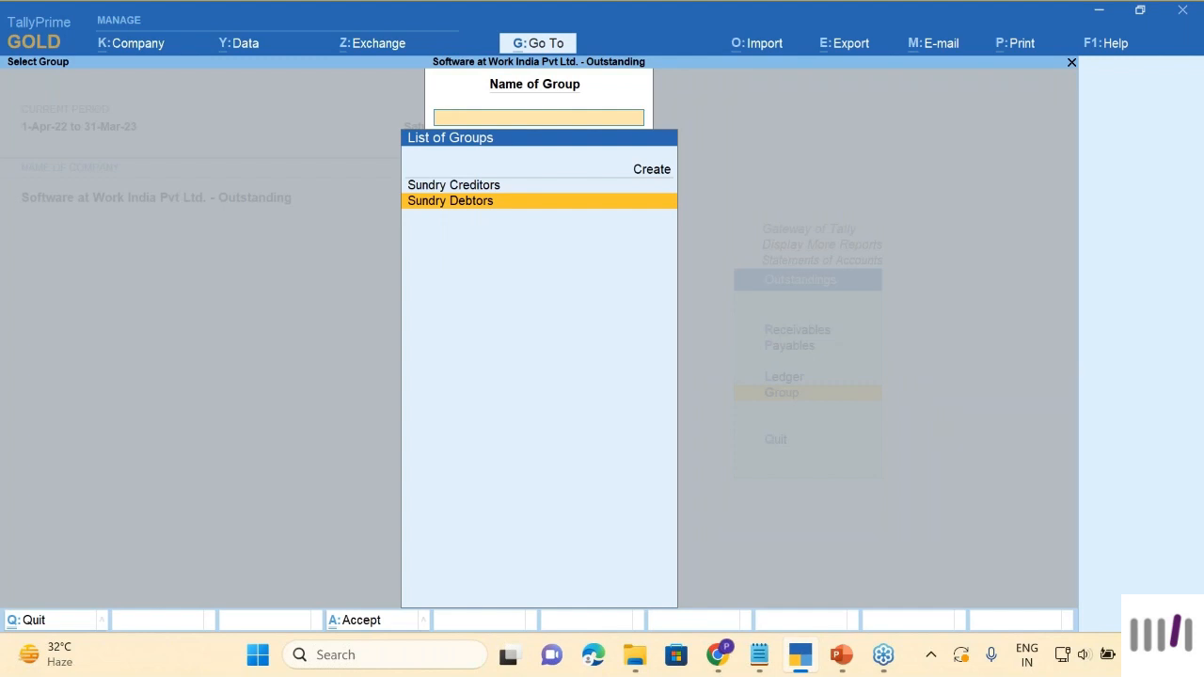
pyautogui.press('Return')
# Step: View the Sundry Debtors outstandings as ledger-wise bills and return to the group's summary
pyautogui.press('Down')
pyautogui.press('Down')
pyautogui.press('Down')
pyautogui.press('Down')
pyautogui.press('Down')
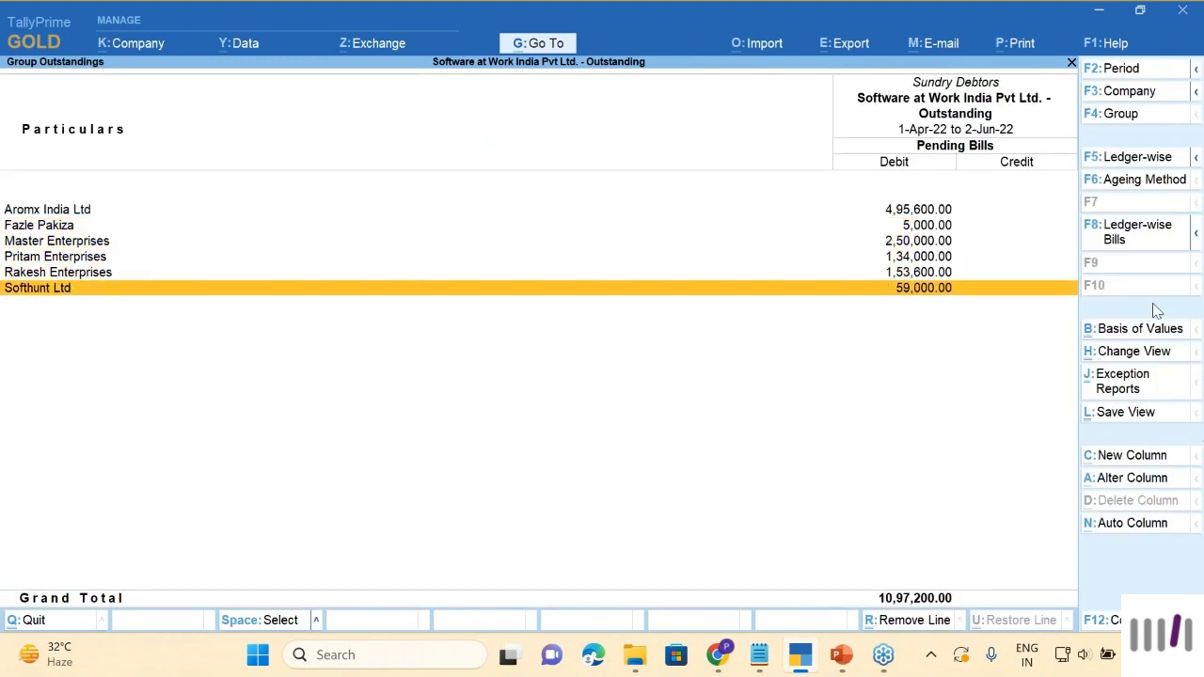
pyautogui.click(1127, 239)
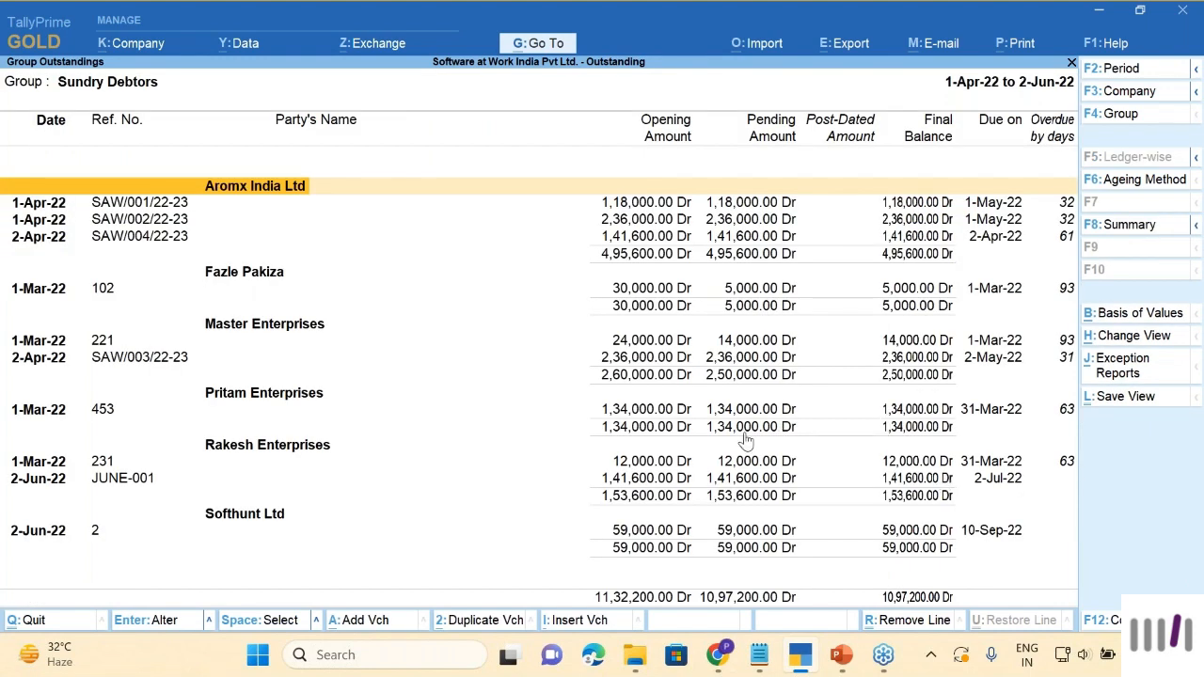
pyautogui.press('F4')
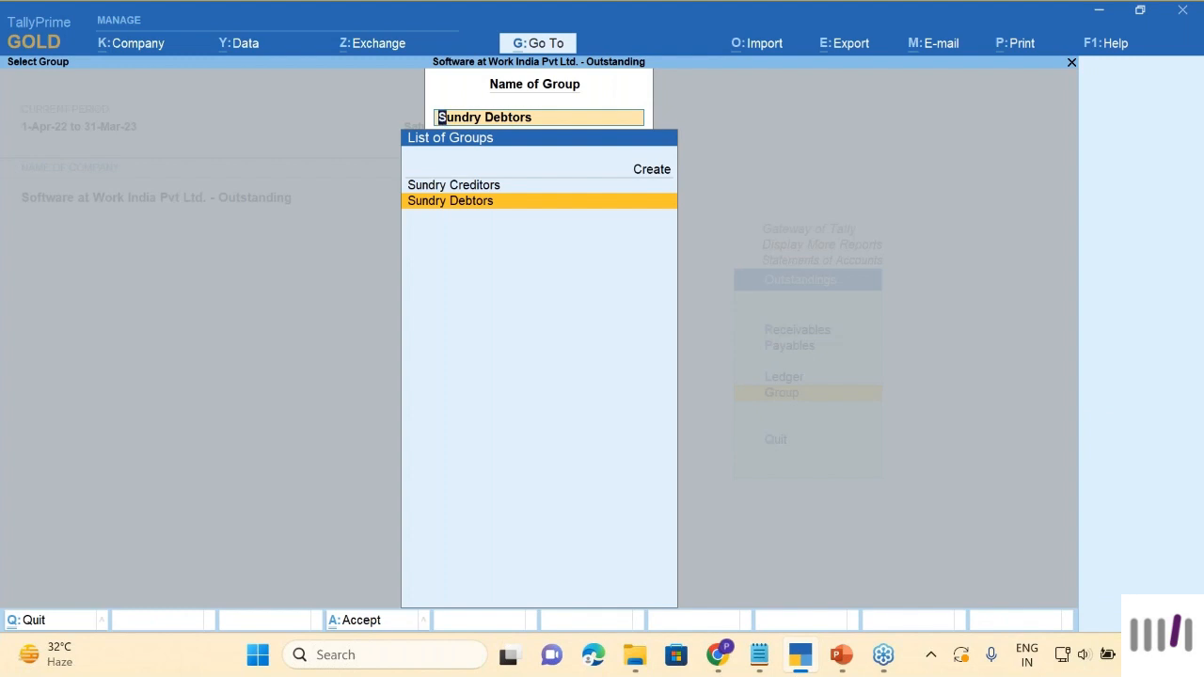
pyautogui.press('Return')
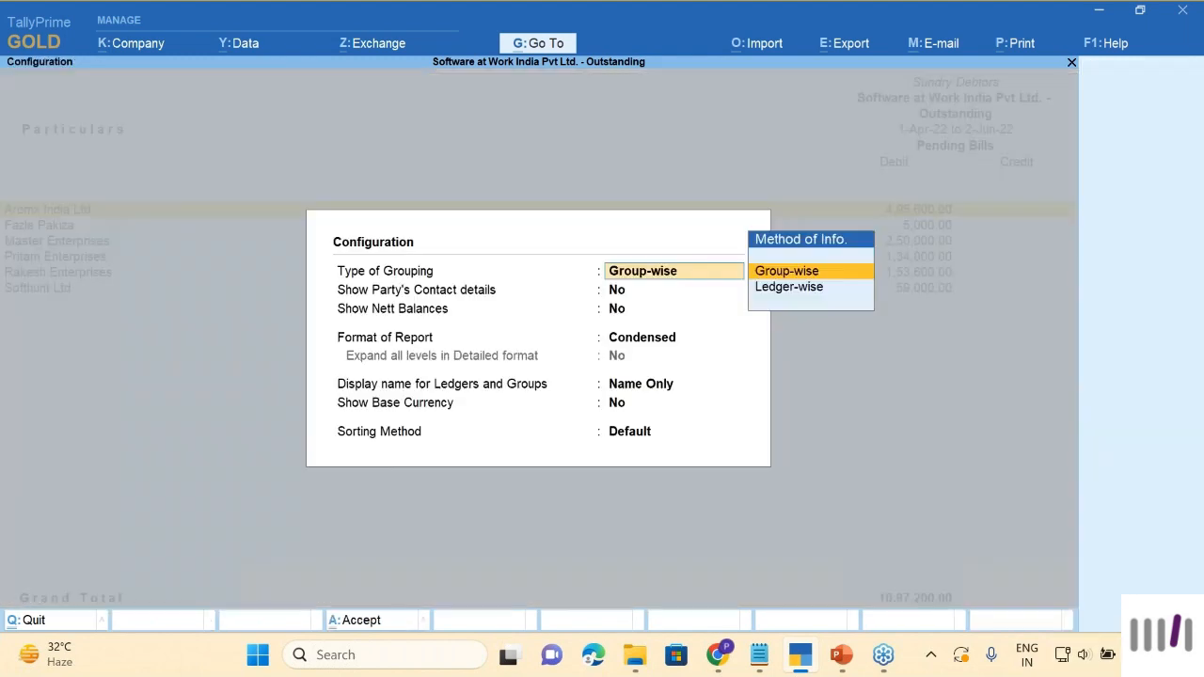
# Step: Configure the Group Outstandings report with Show Party's Contact details set to Yes
pyautogui.press('F12')
pyautogui.press('Return')
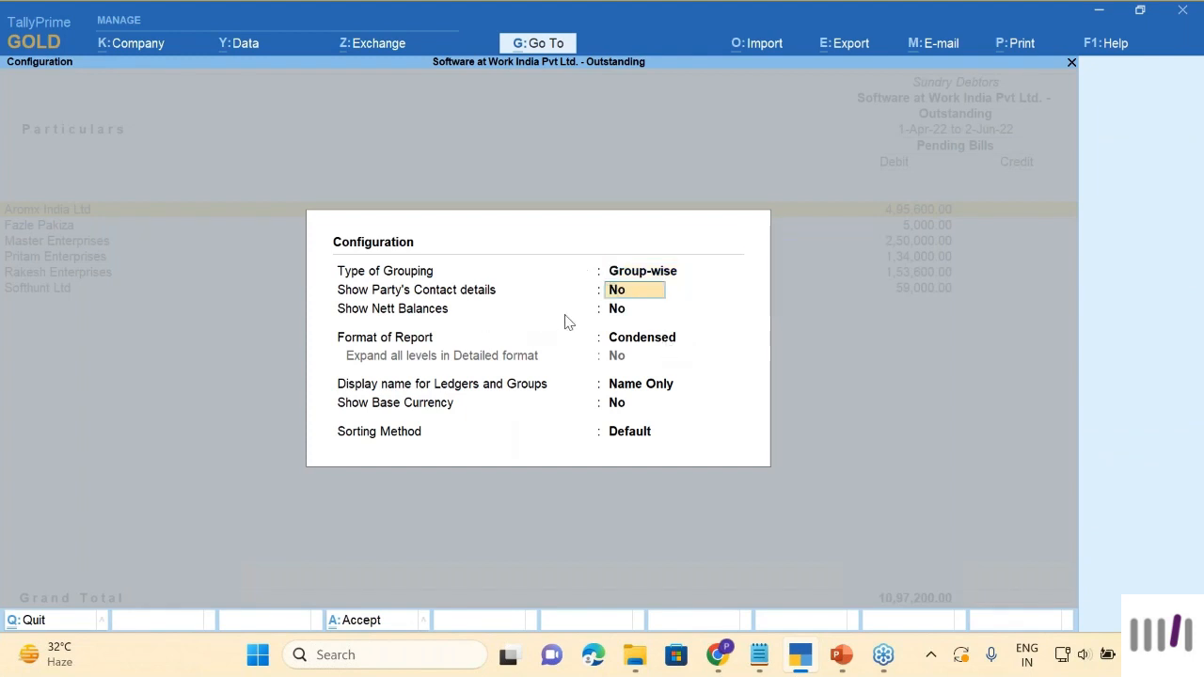
pyautogui.write('y')
pyautogui.press('Return')
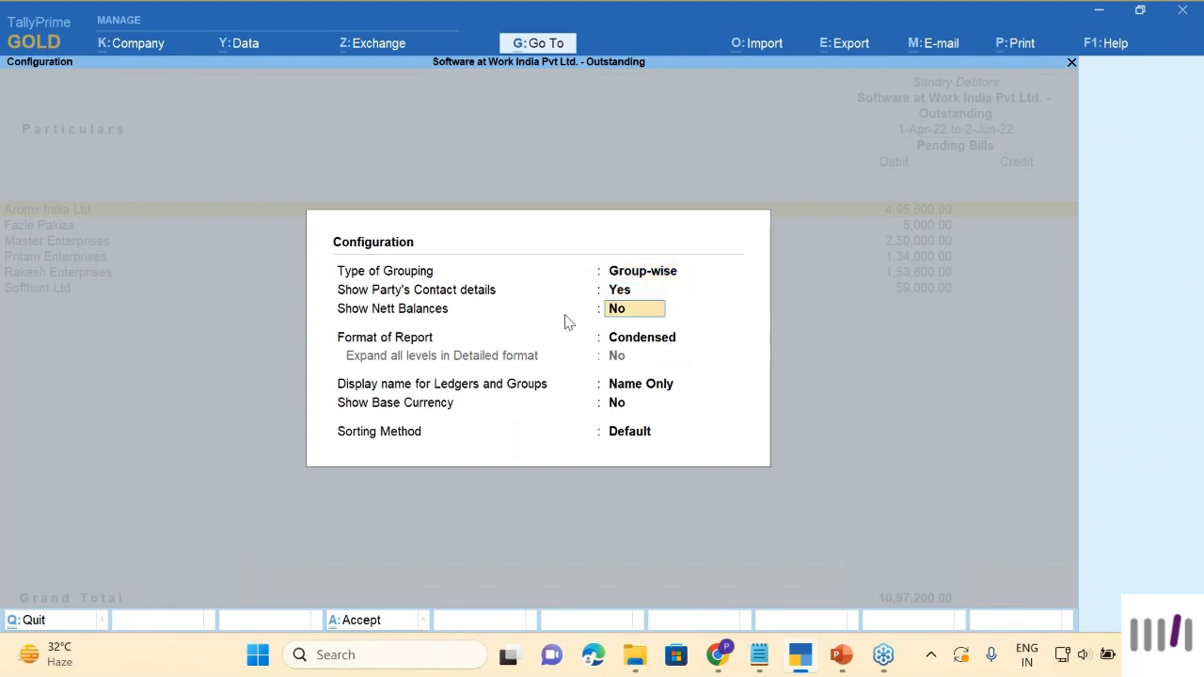
pyautogui.hotkey('ctrl', 'a')
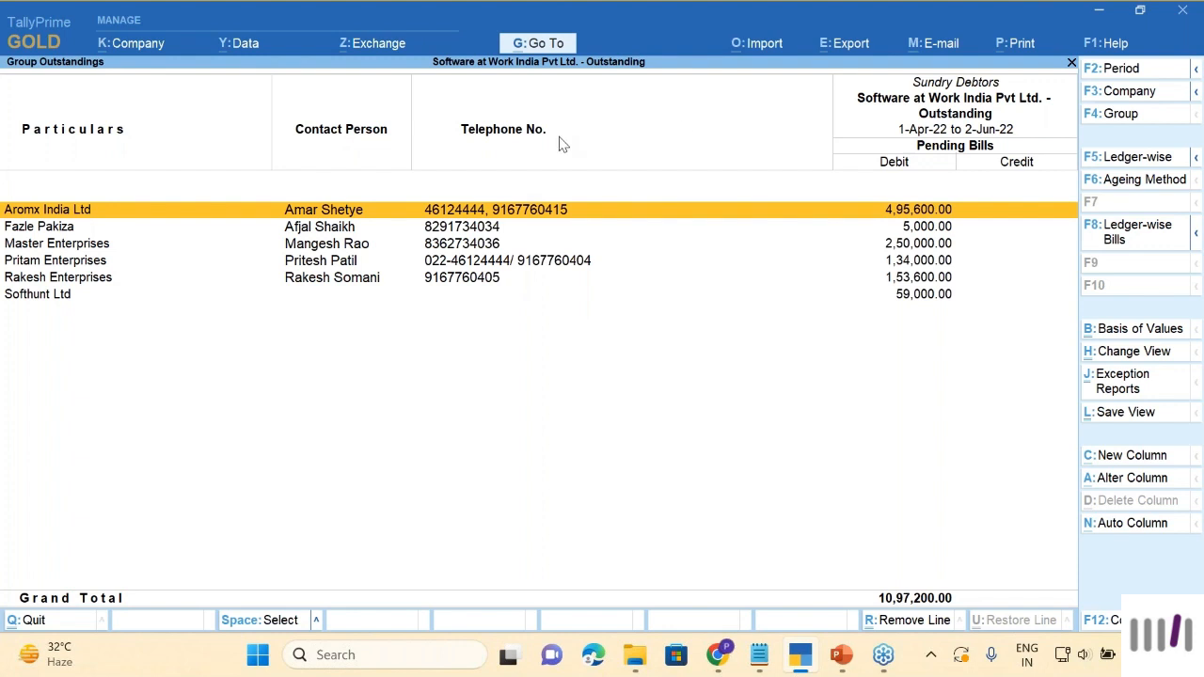
# Step: Examine the contact persons, telephone numbers and pending amounts of the Sundry Debtors parties
pyautogui.press('Down')
pyautogui.press('Down')
pyautogui.press('Down')
pyautogui.press('Down')
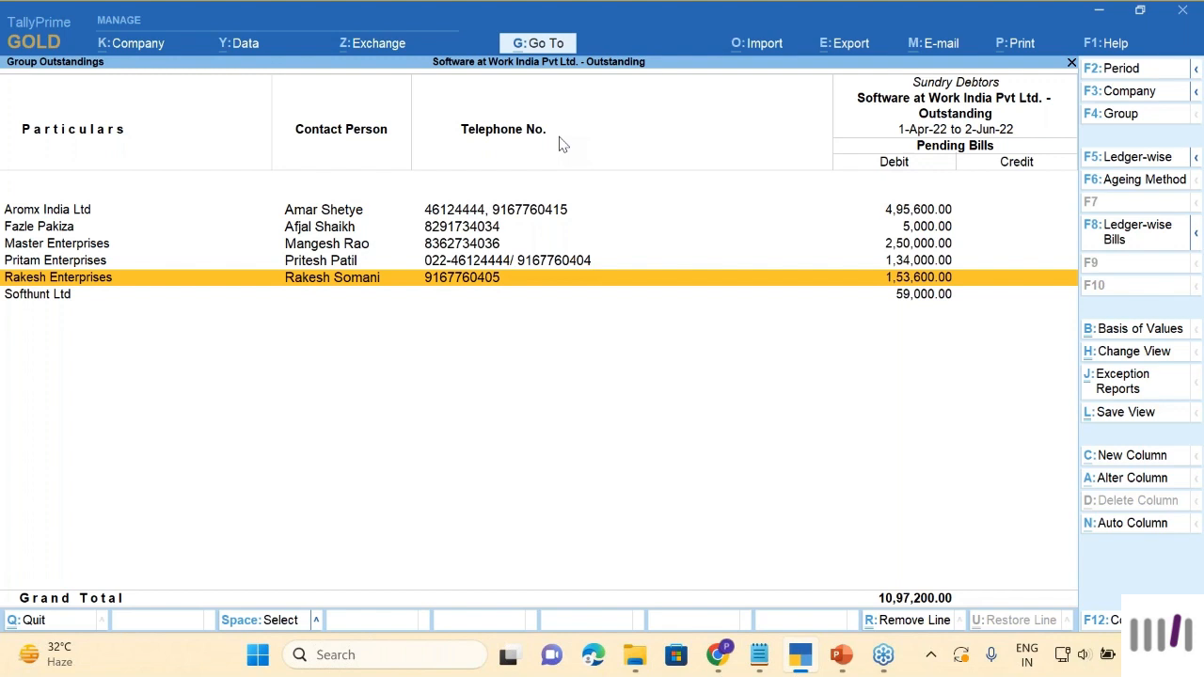
pyautogui.press('Up')
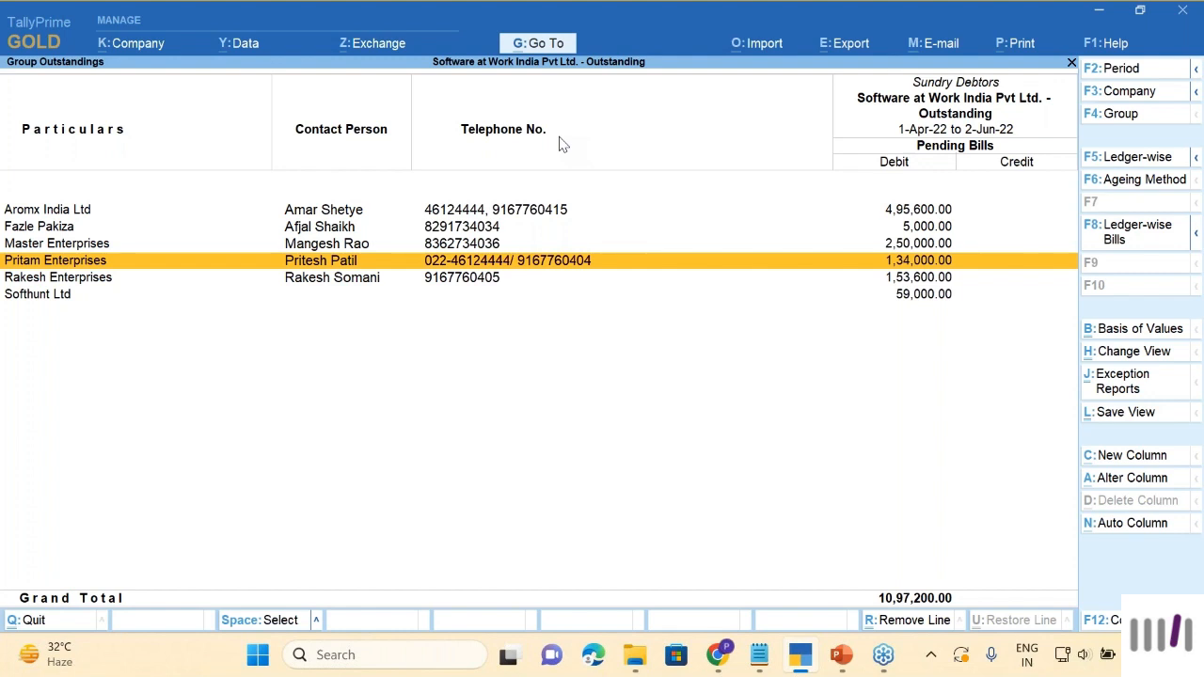
pyautogui.press('Down')
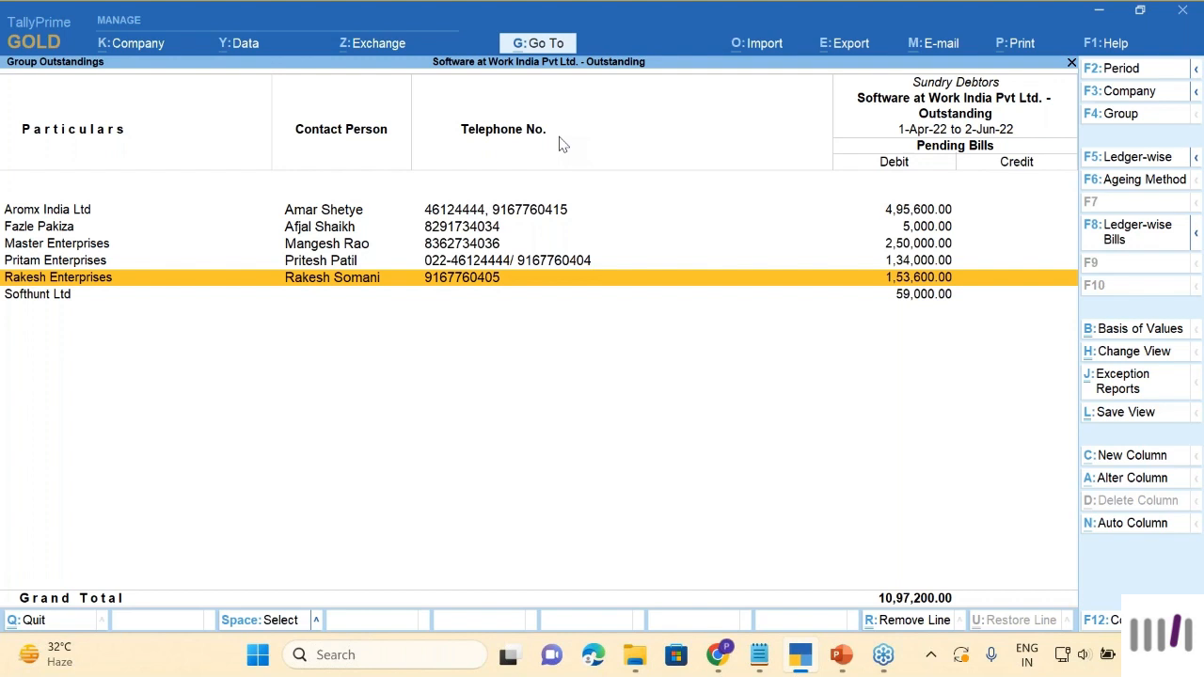
# Step: Show the Email Communication slide in PowerPoint and return to the Outstandings reports in TallyPrime
pyautogui.press('alt')
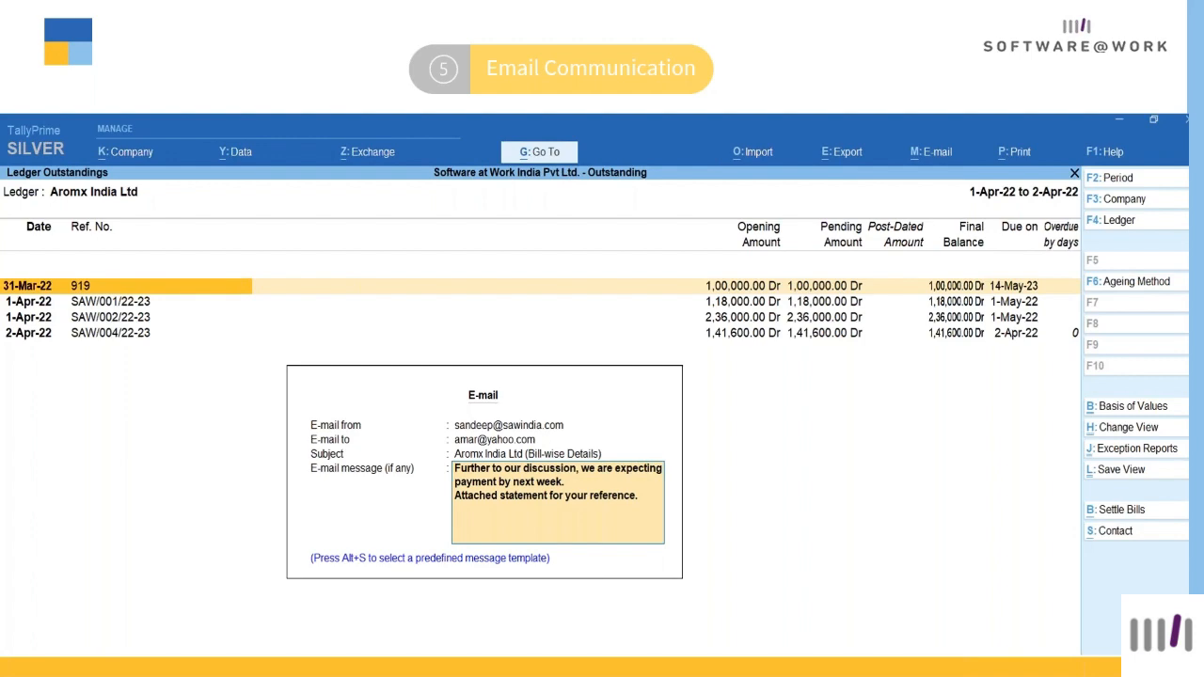
pyautogui.hotkey('alt', 'Tab')
pyautogui.press('Escape')
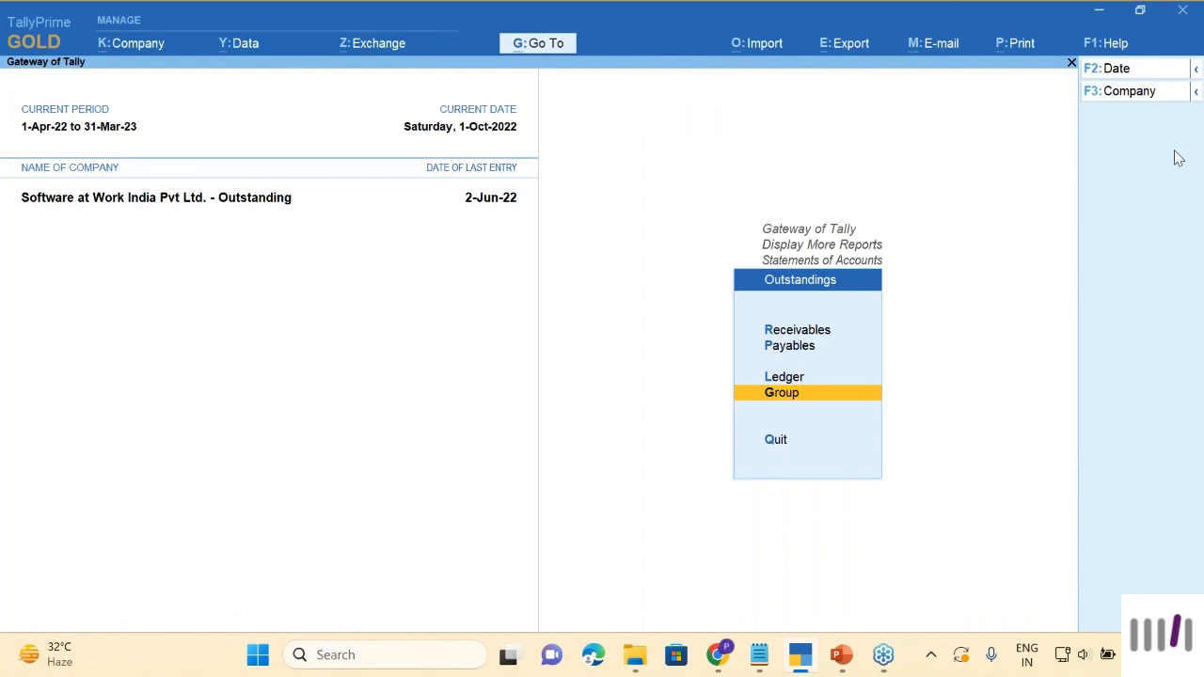
# Step: Open the Ledger Outstandings report for Aromx India Ltd
pyautogui.click(1194, 93)
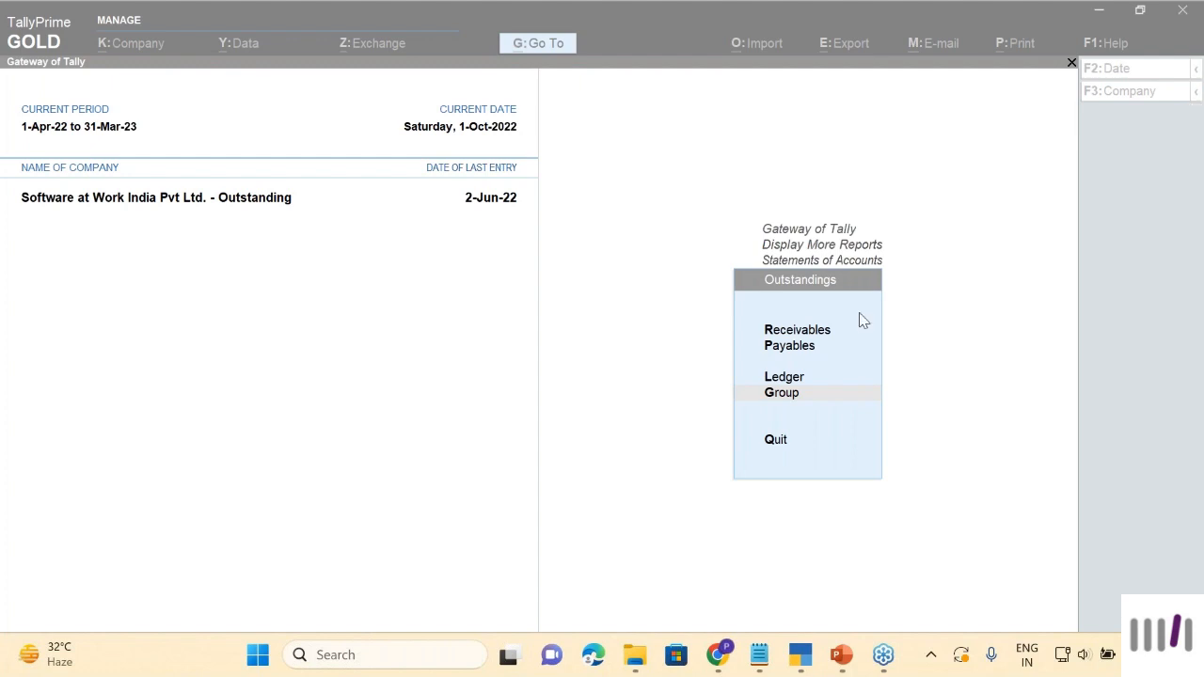
pyautogui.click(918, 344)
pyautogui.press('Up')
pyautogui.press('Up')
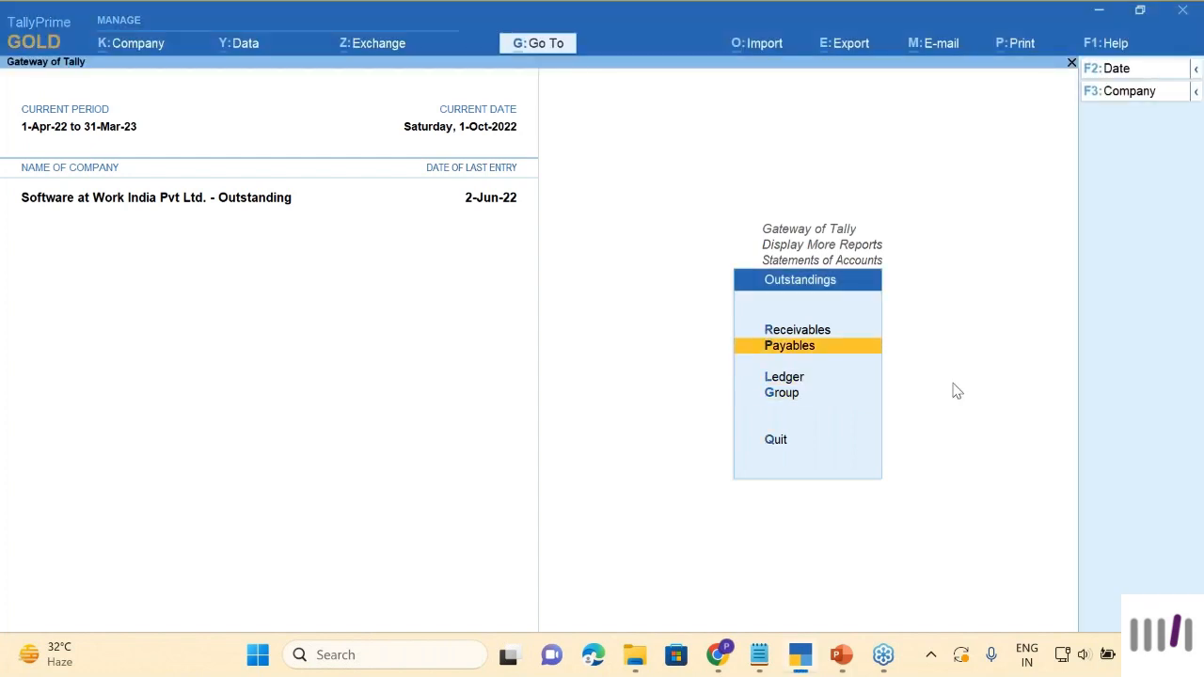
pyautogui.press('Down')
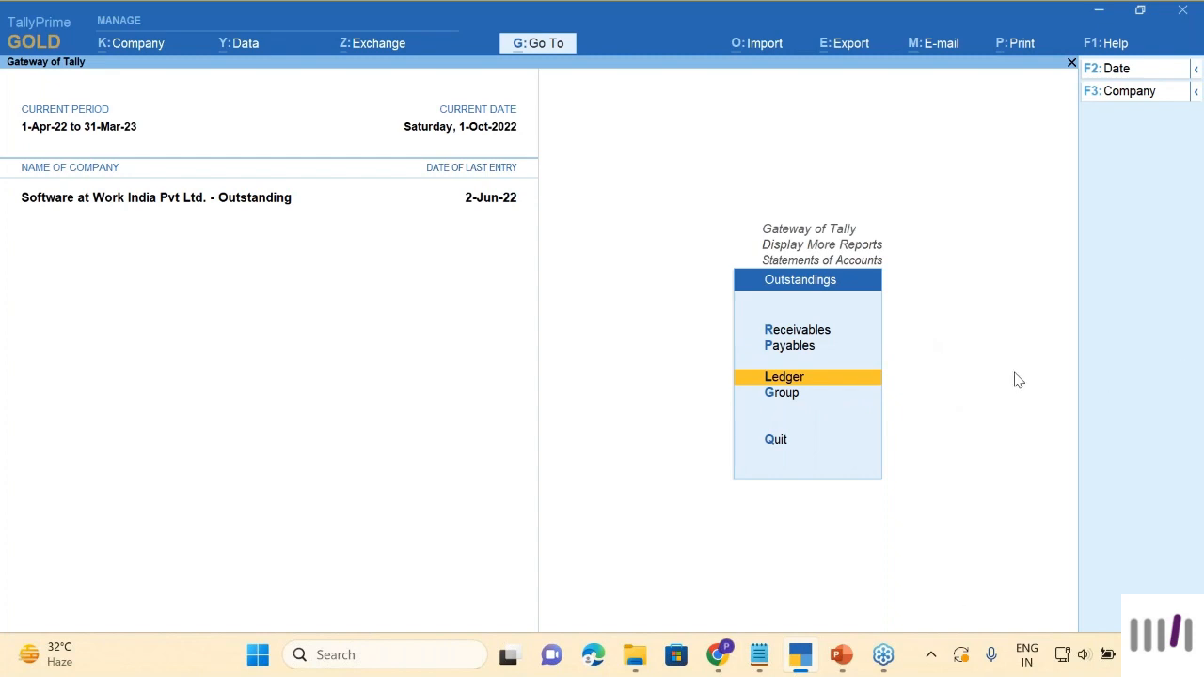
pyautogui.press('Return')
pyautogui.press('Down')
pyautogui.press('Up')
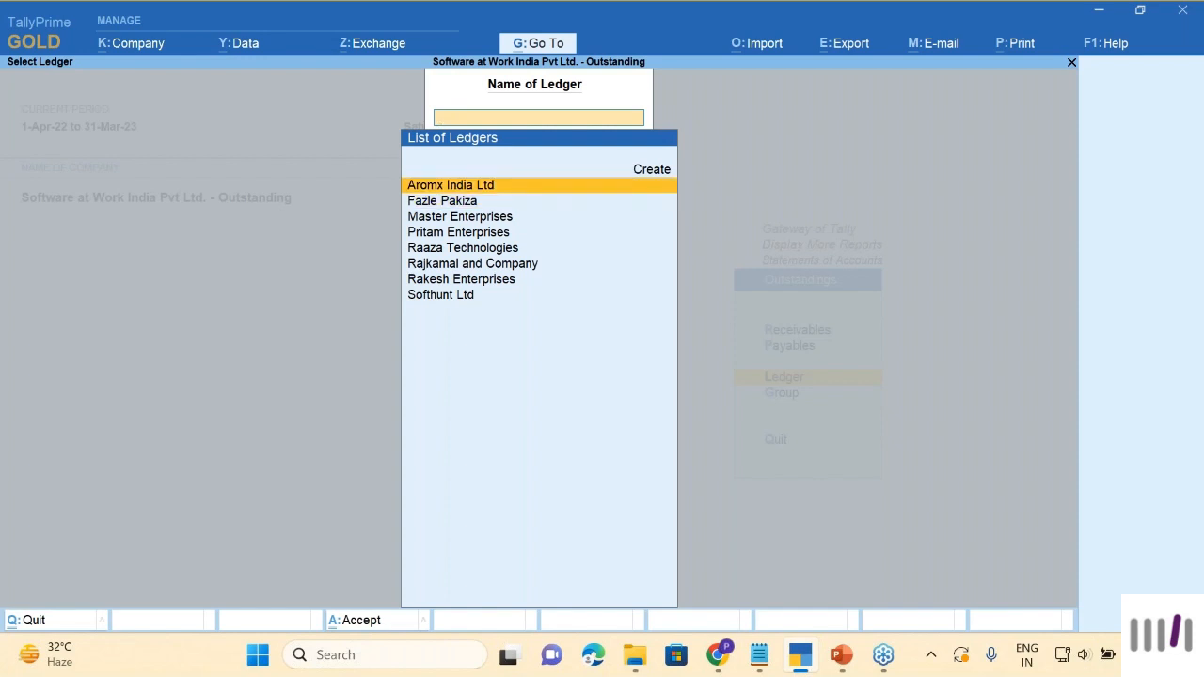
pyautogui.press('Return')
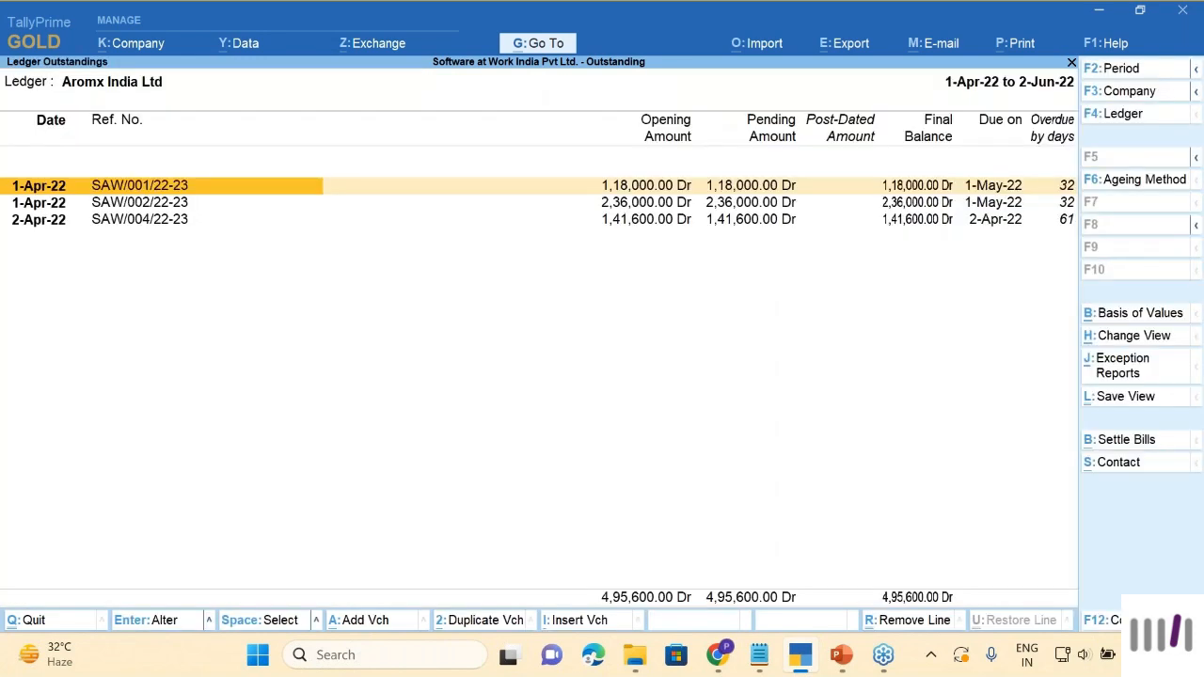
# Step: Close the Aromx India Ltd Ledger Outstandings report and open it again
pyautogui.press('Escape')
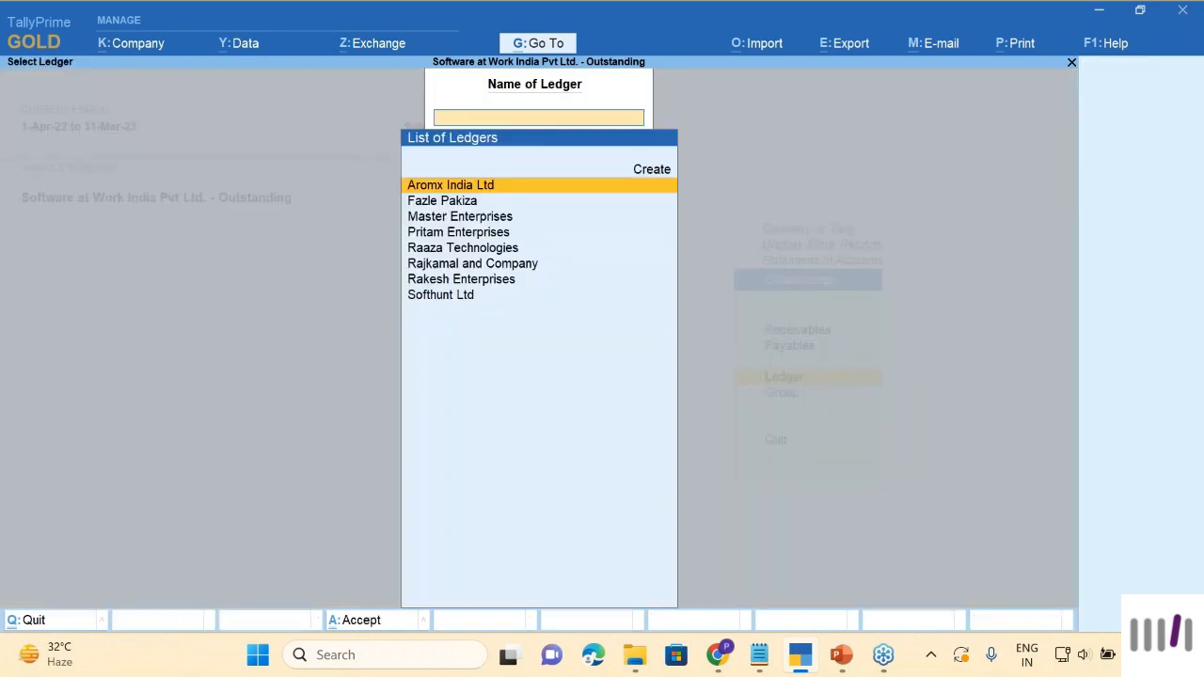
pyautogui.press('Escape')
pyautogui.press('Return')
pyautogui.press('Return')
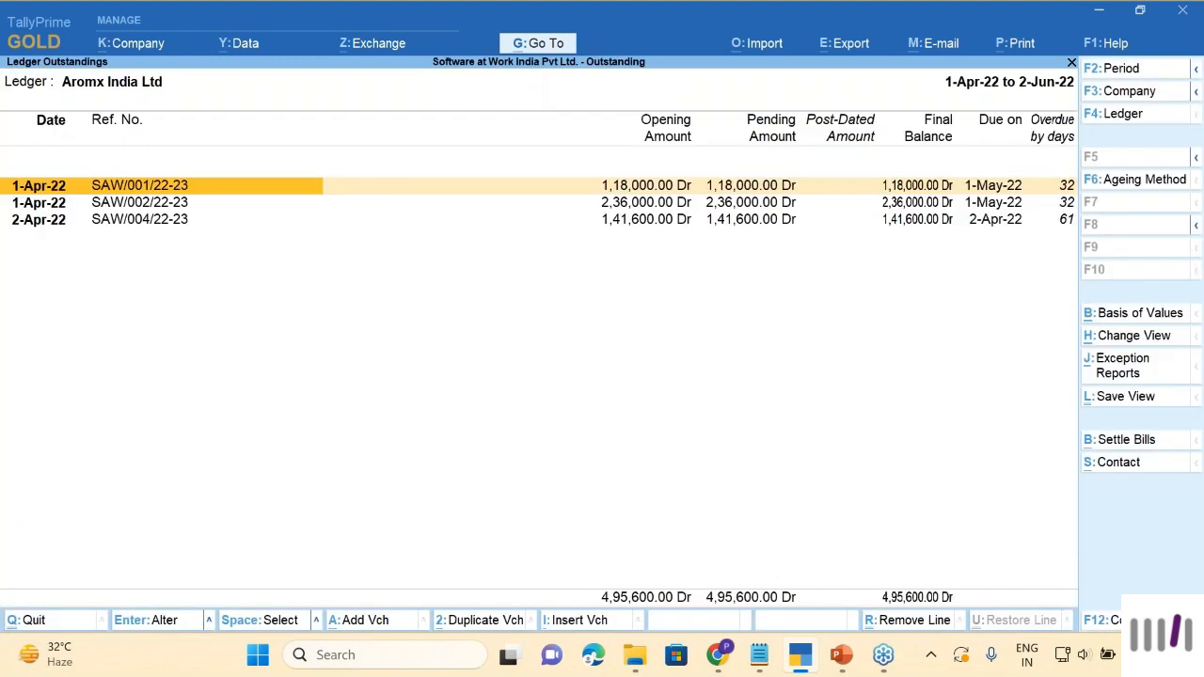
# Step: Start e-mailing the current Aromx India Ltd outstandings report, keeping the preset sender, recipient and subject
pyautogui.press('Down')
pyautogui.press('Down')
pyautogui.press('Up')
pyautogui.press('Up')
pyautogui.click(941, 52)
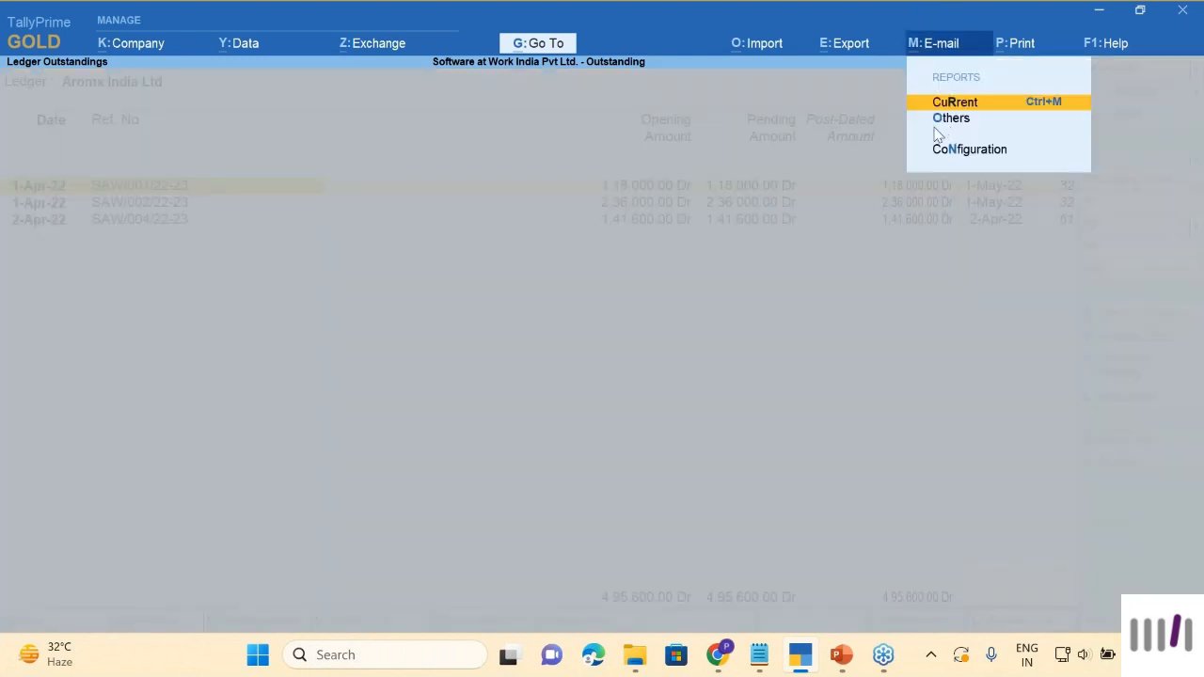
pyautogui.press('Return')
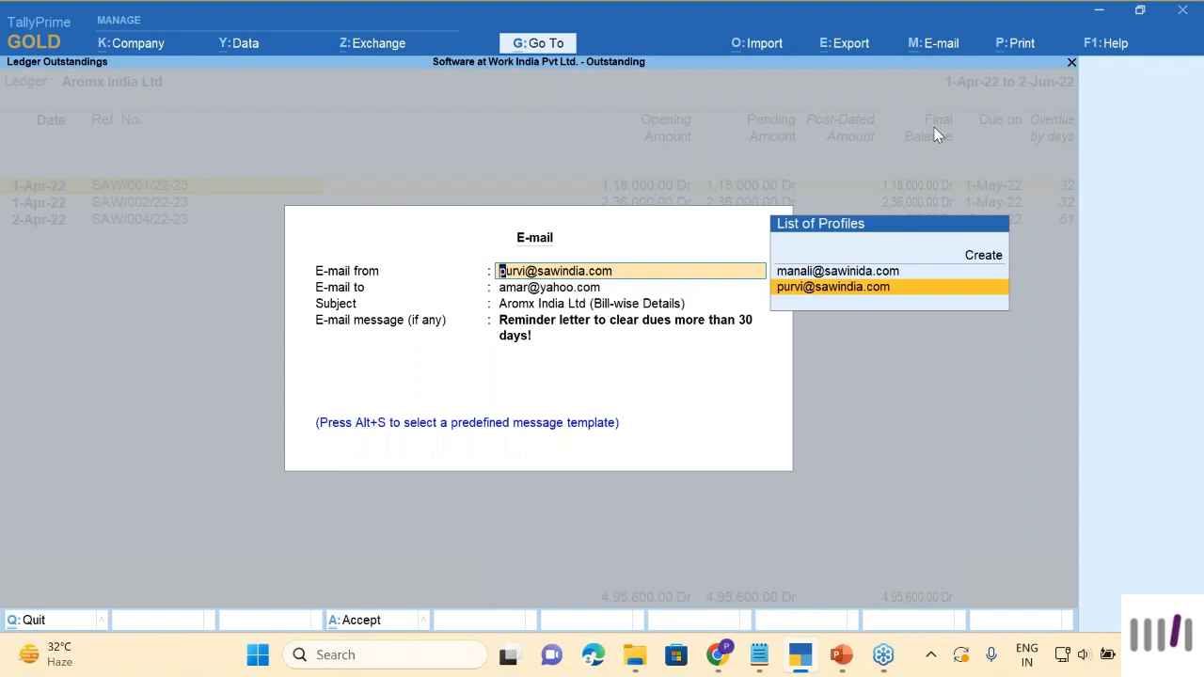
pyautogui.press('Return')
pyautogui.press('Return')
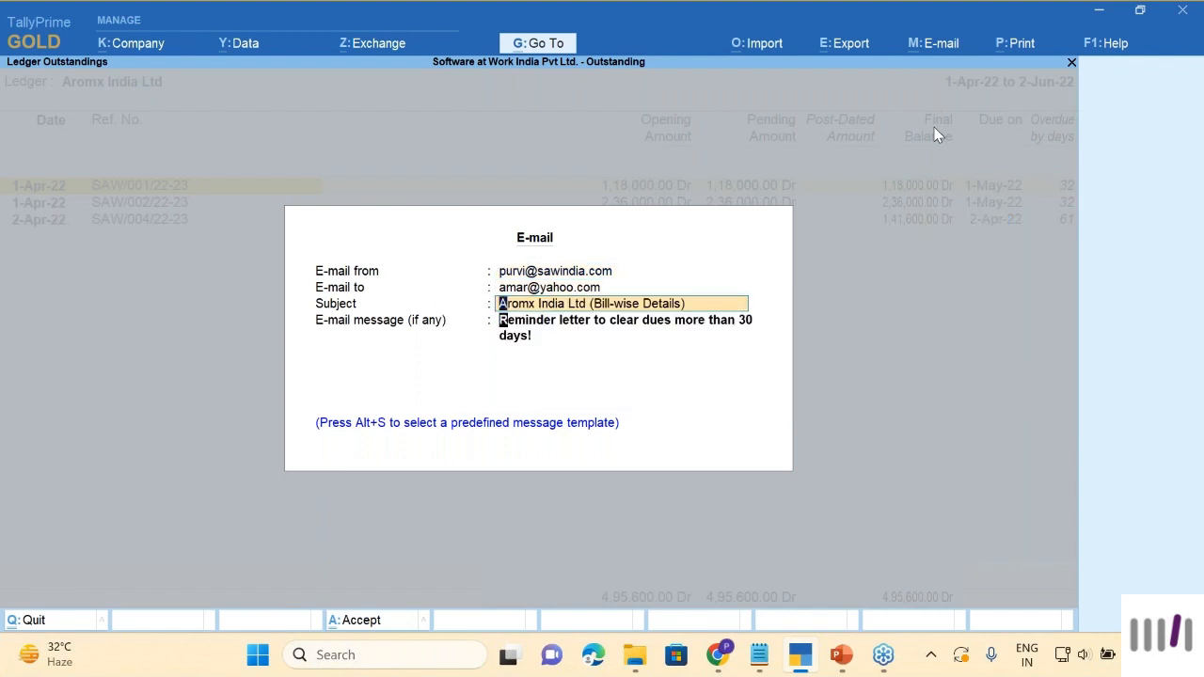
pyautogui.press('Return')
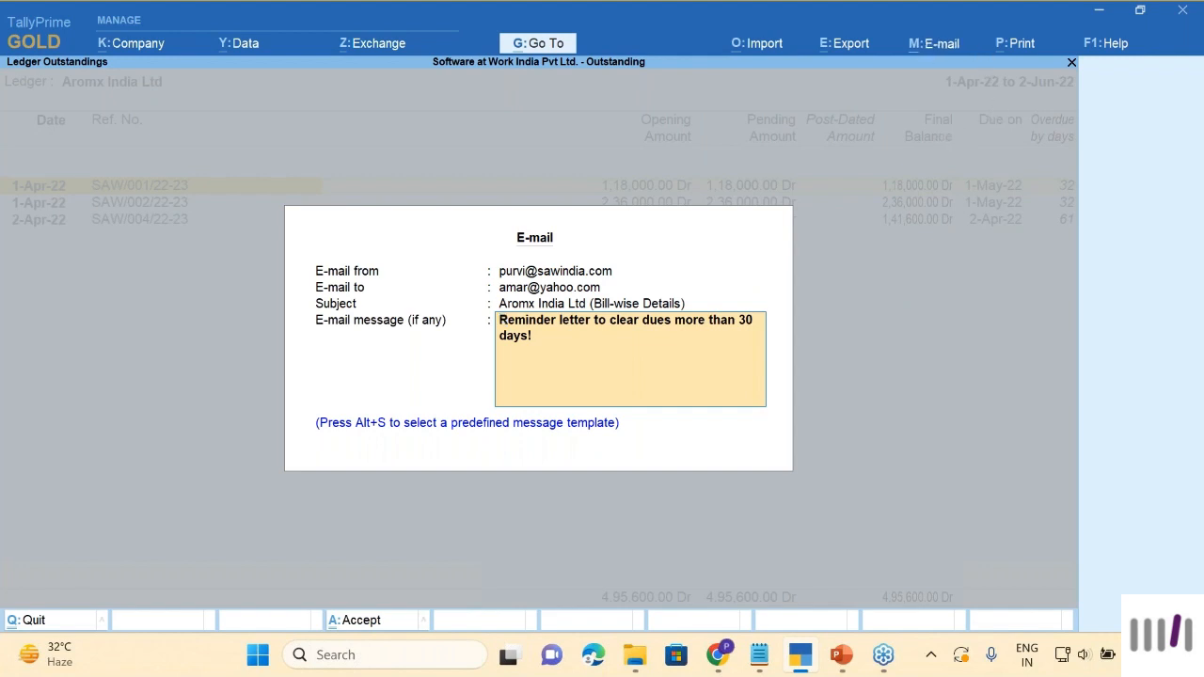
# Step: View the list of pre-defined messages in the expanded e-mail configuration, and return to the e-mail message
pyautogui.click(934, 43)
pyautogui.press('Down')
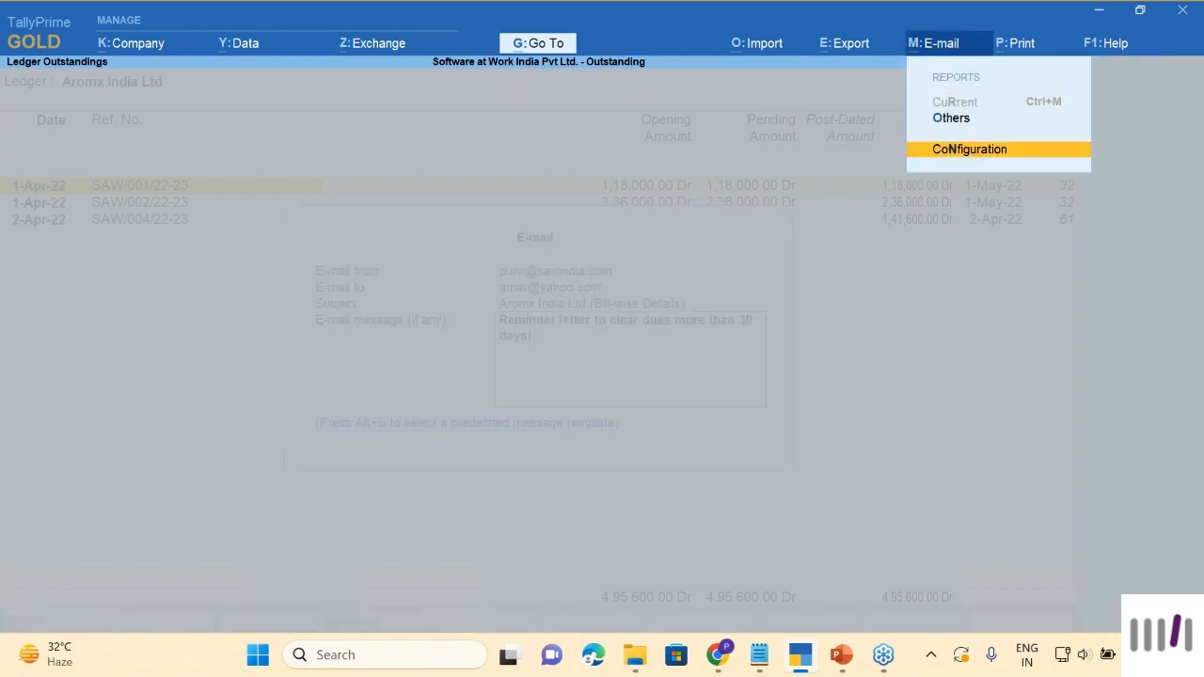
pyautogui.press('Return')
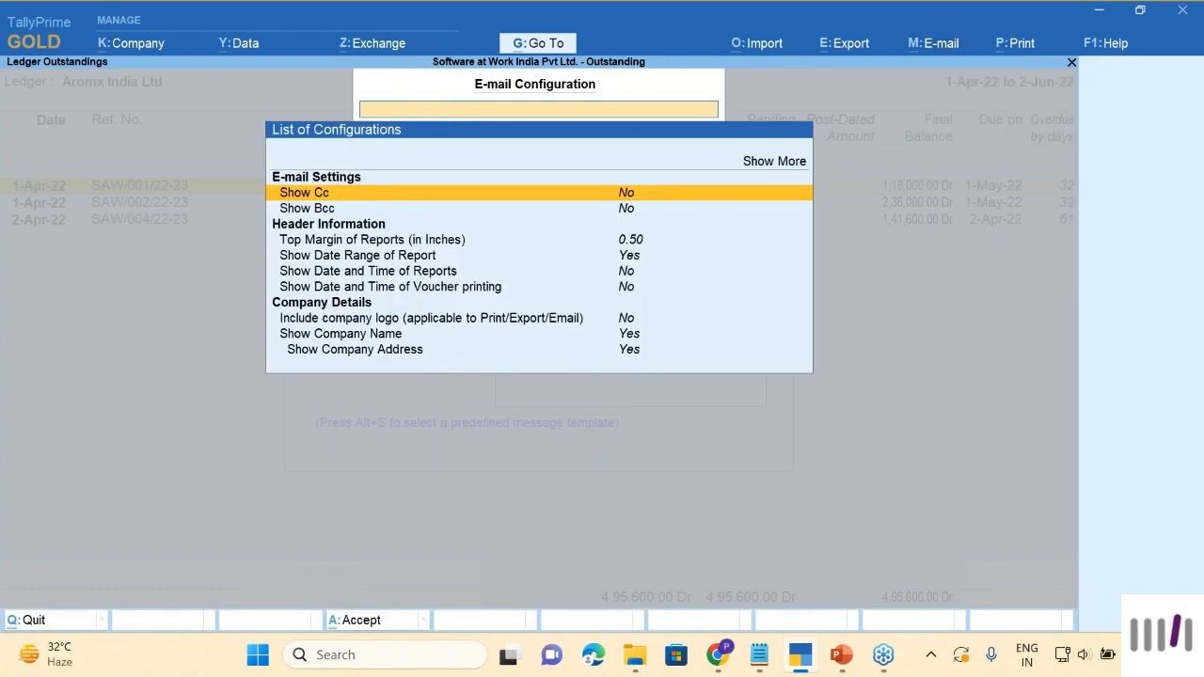
pyautogui.press('Up')
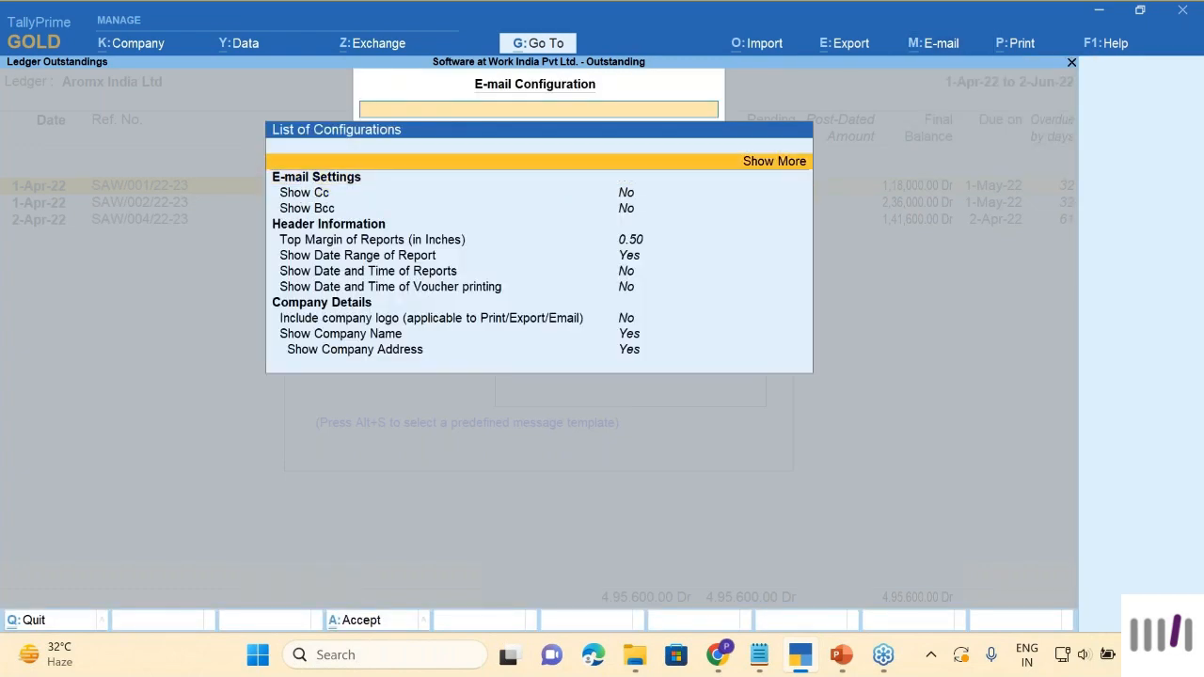
pyautogui.press('Return')
pyautogui.press('Down')
pyautogui.press('Down')
pyautogui.press('Down')
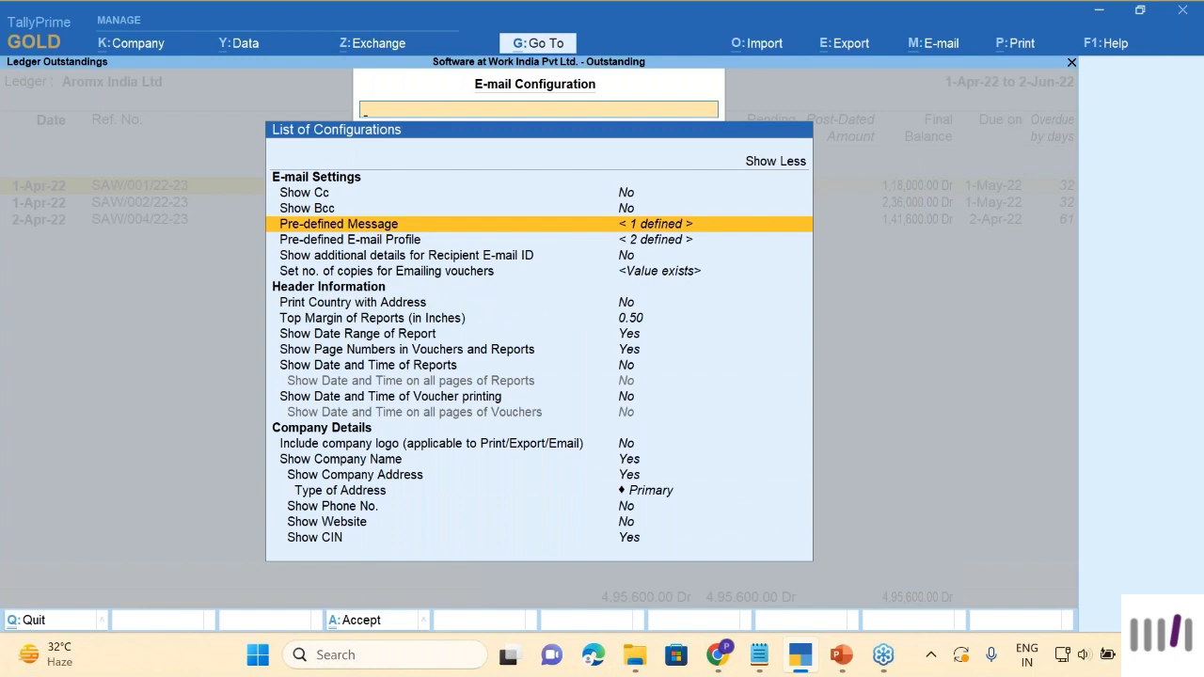
pyautogui.press('Return')
pyautogui.press('Up')
pyautogui.press('Up')
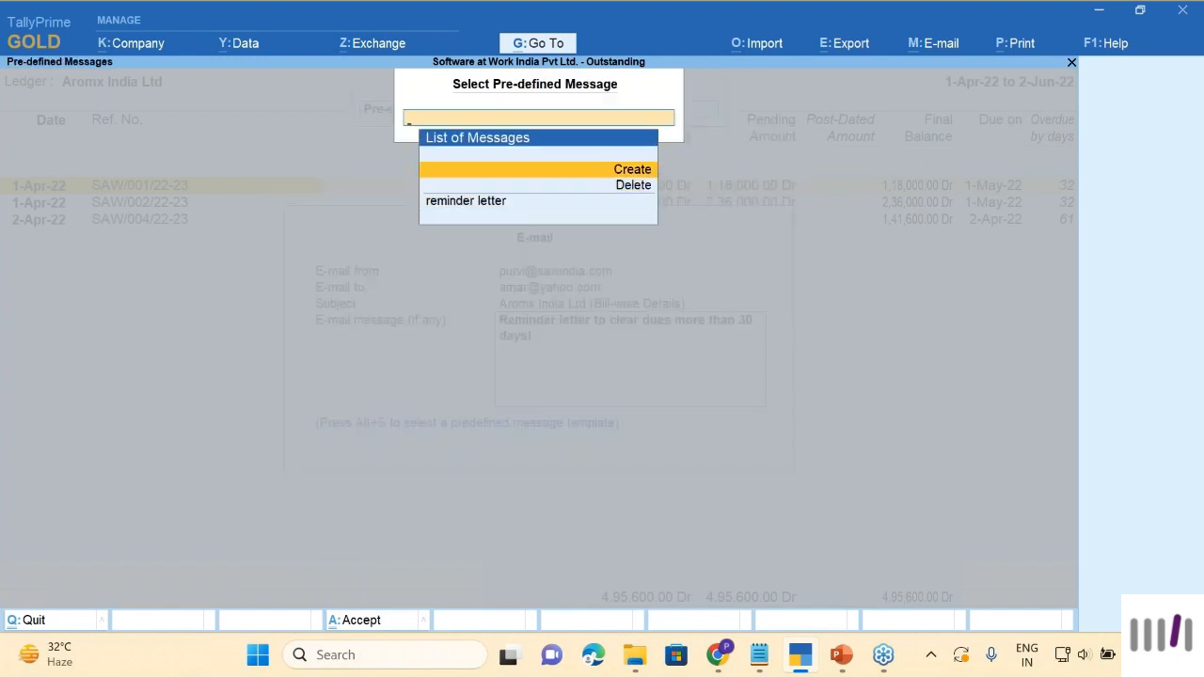
pyautogui.press('Escape')
pyautogui.press('Escape')
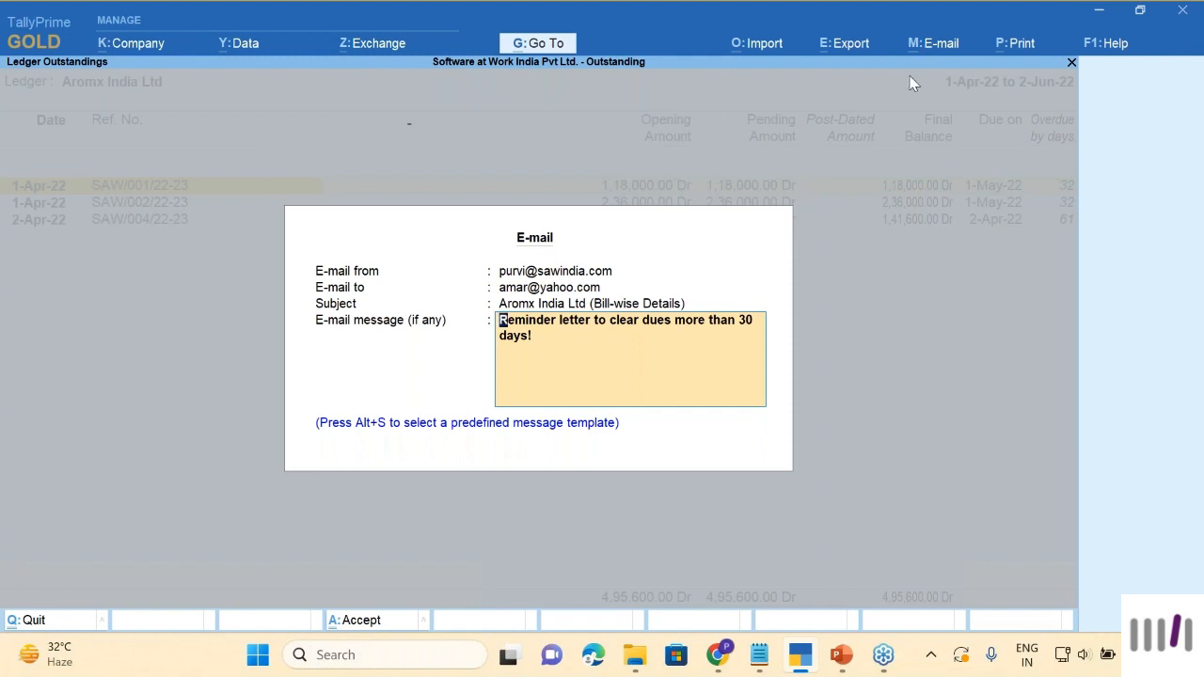
# Step: Apply the predefined "reminder letter" message, try to e-mail the Ledger Outstanding report as a PDF attachment, and cancel at the authentication
pyautogui.hotkey('alt', 's')
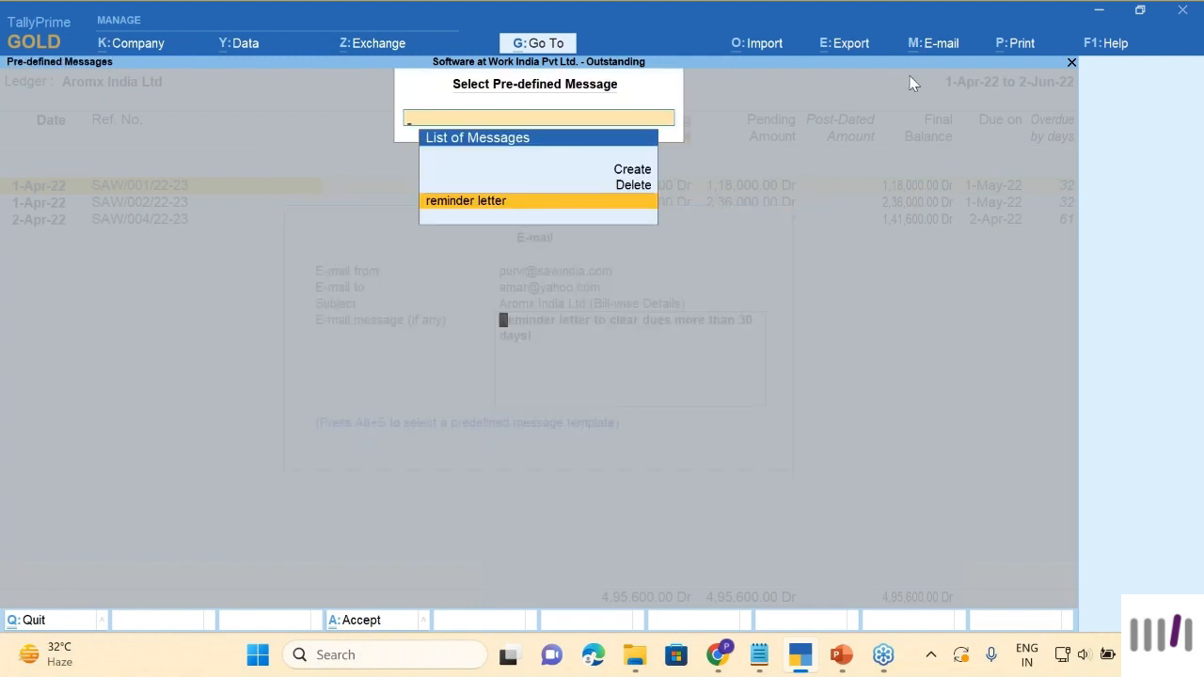
pyautogui.press('Return')
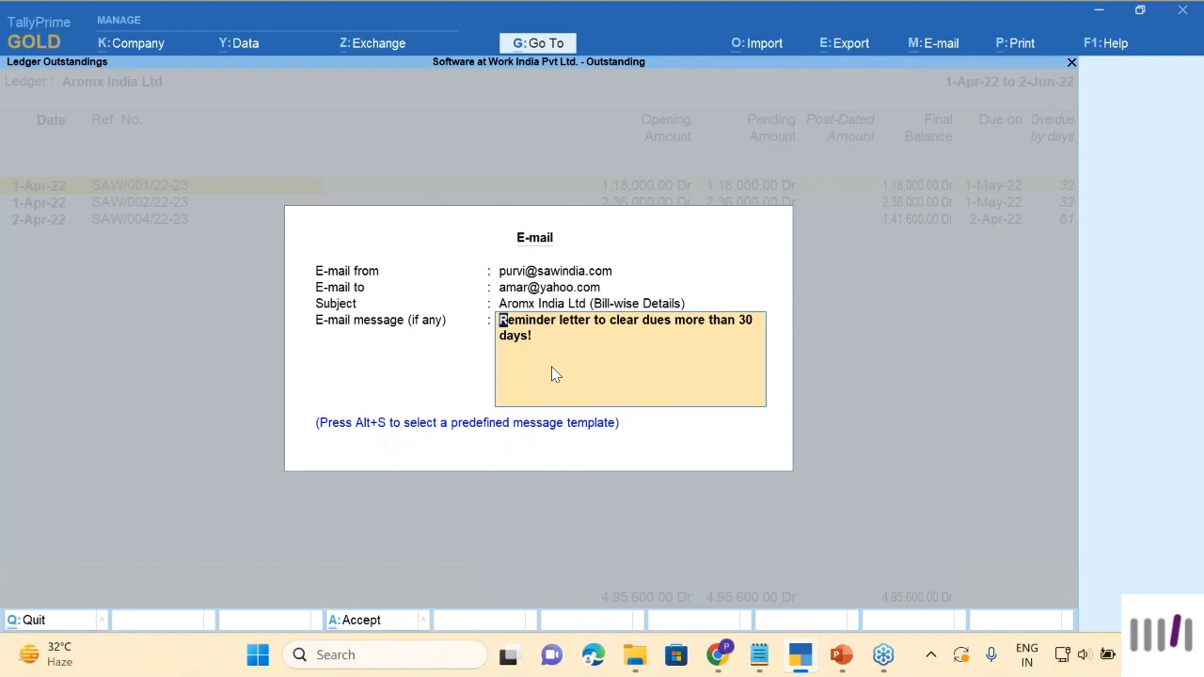
pyautogui.press('Return')
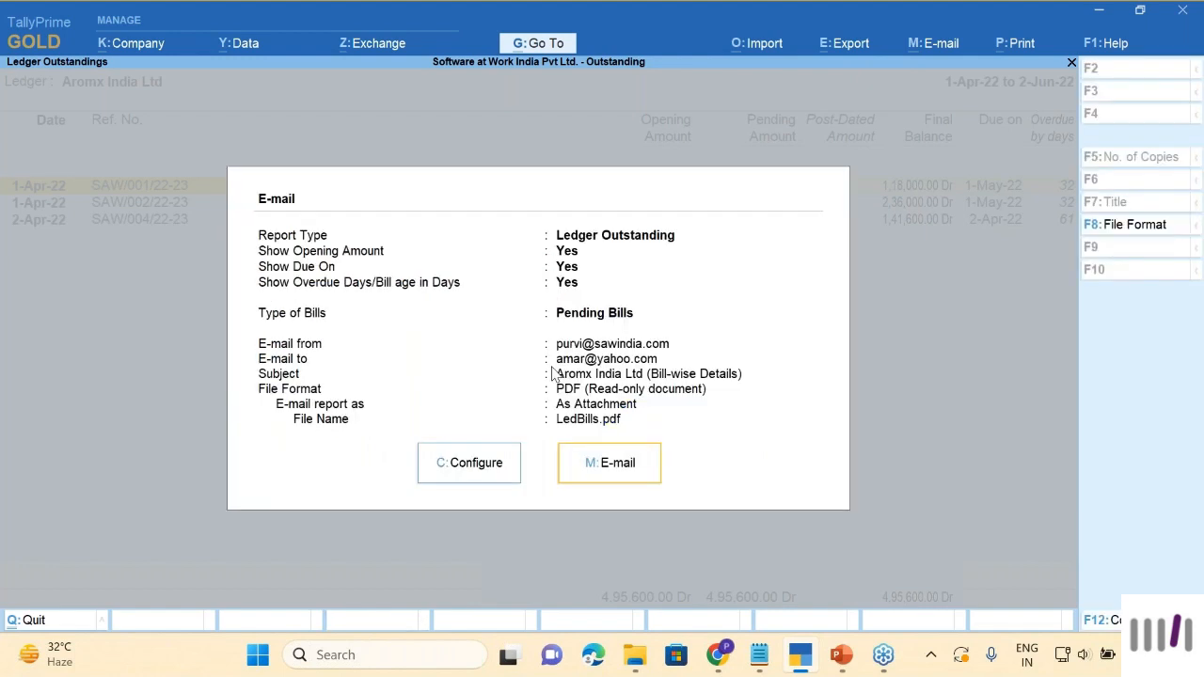
pyautogui.press('Return')
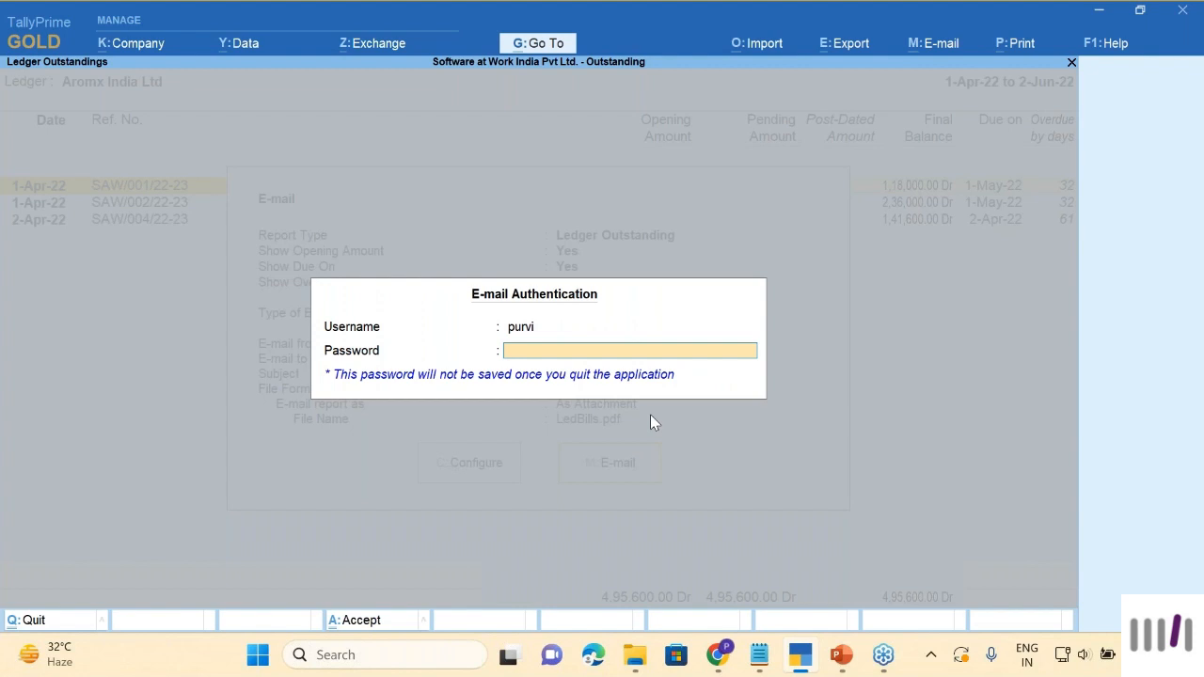
pyautogui.press('Escape')
pyautogui.press('Escape')
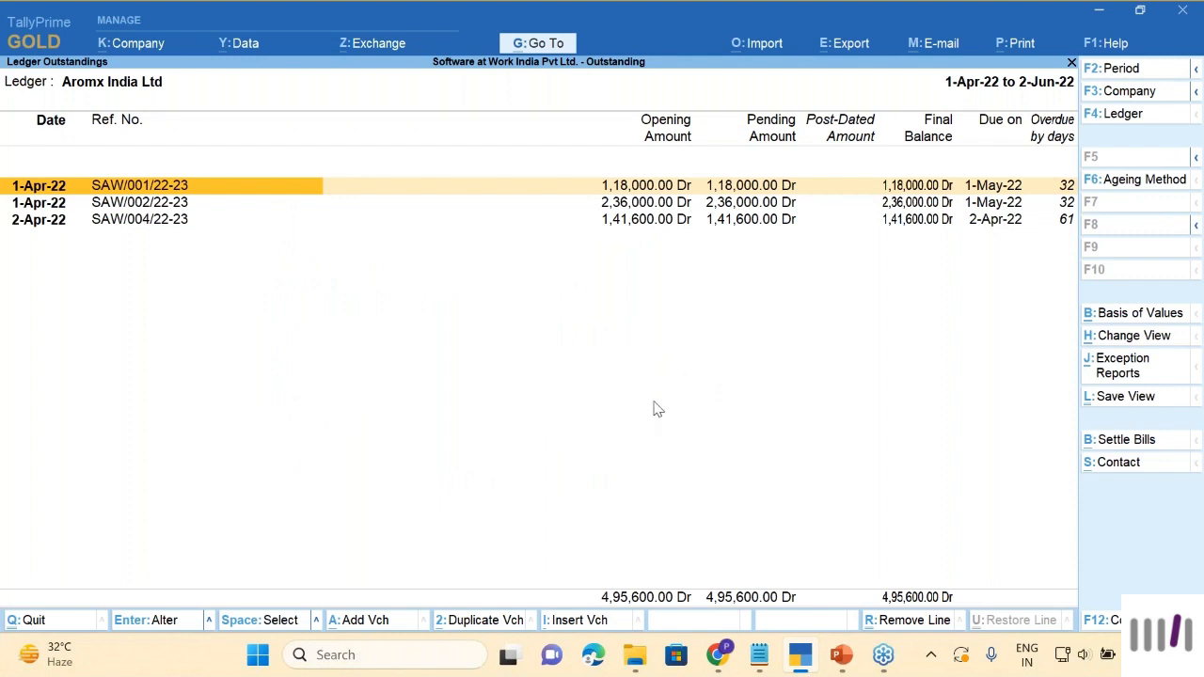
# Step: Show the PDC Receipt slide in PowerPoint and return to TallyPrime
pyautogui.press('alt')
pyautogui.hotkey('alt', 'Tab')
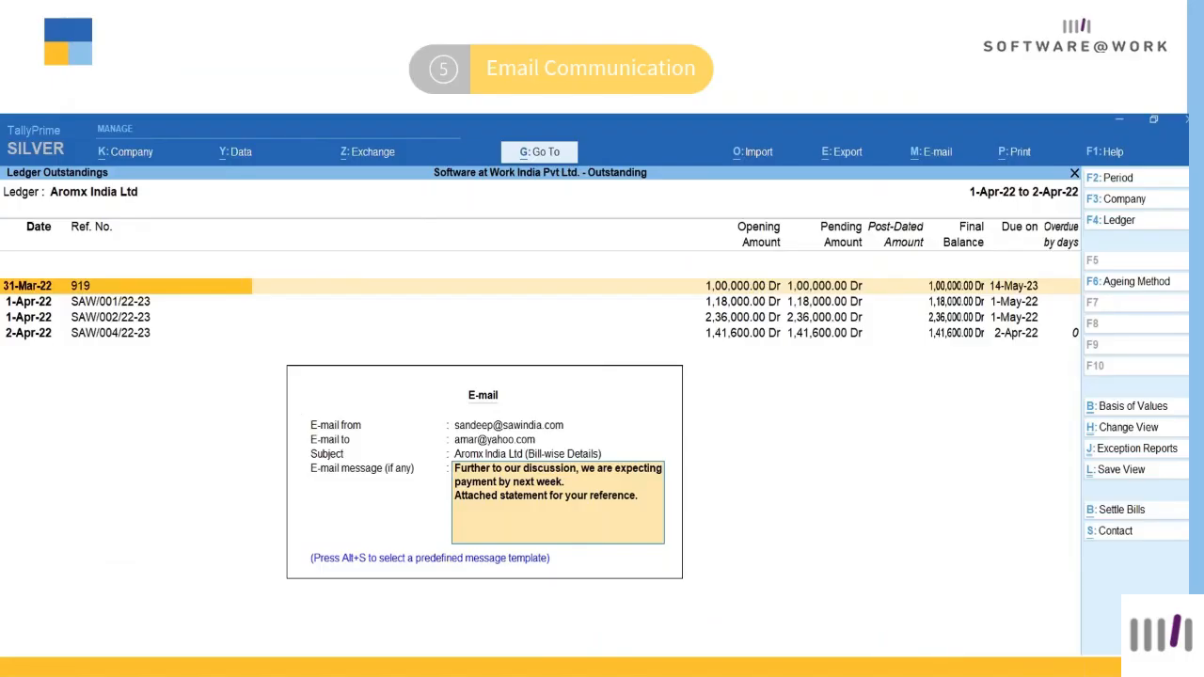
pyautogui.press('Right')
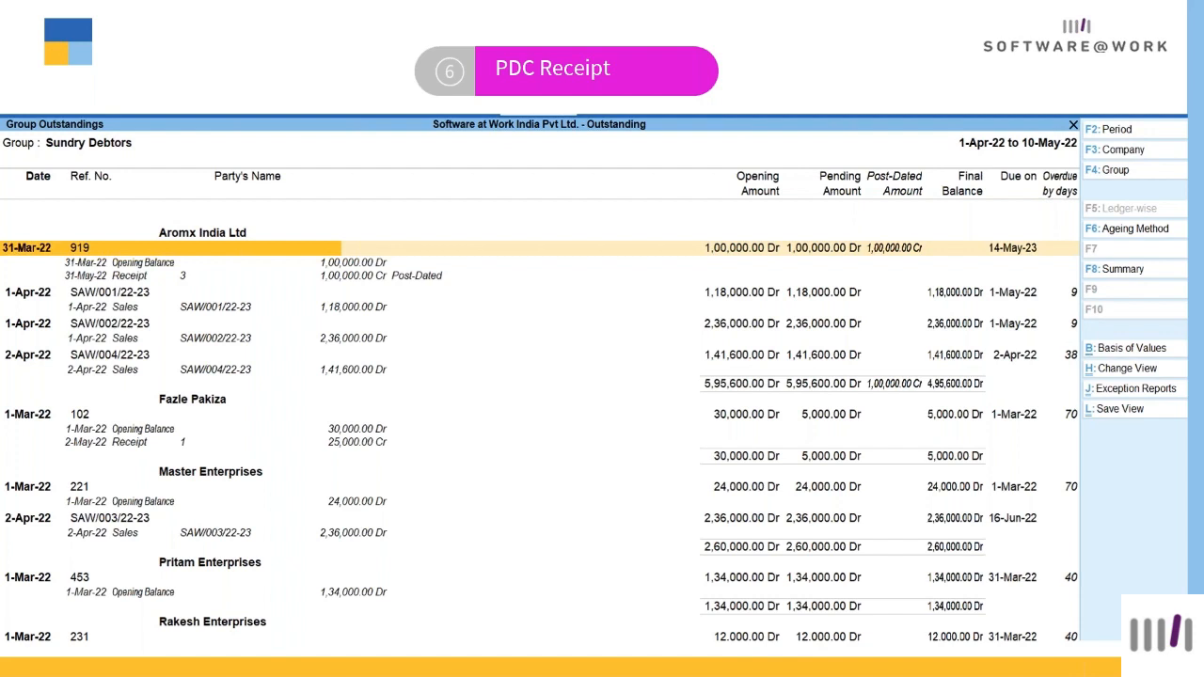
pyautogui.hotkey('alt', 'Tab')
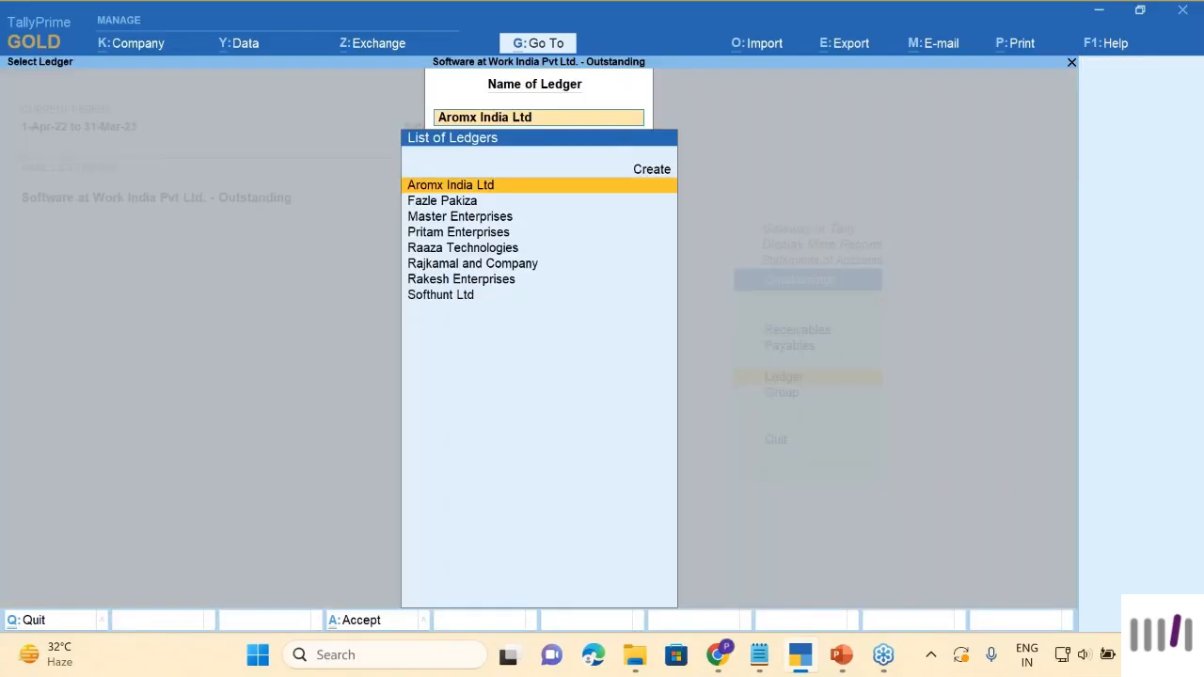
# Step: Leave the outstandings reports and go back to the Vouchers entry of the Gateway of Tally
pyautogui.press('Escape')
pyautogui.press('Escape')
pyautogui.press('Escape')
pyautogui.press('Escape')
pyautogui.press('Escape')
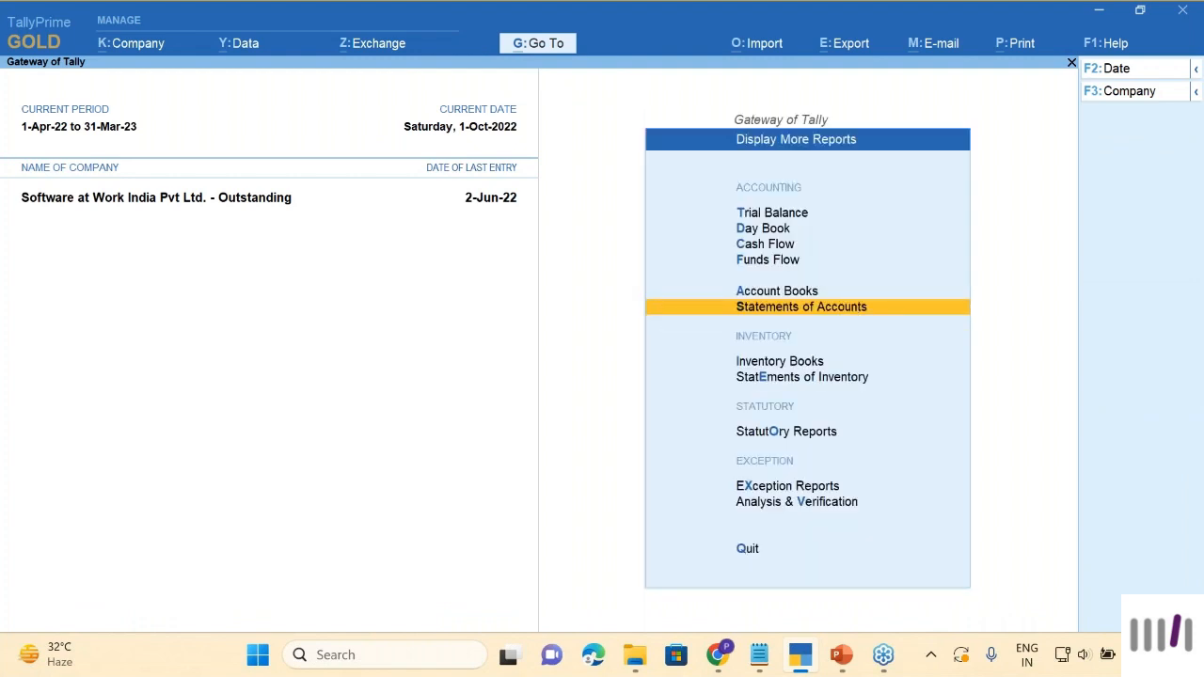
pyautogui.press('Up')
pyautogui.press('Up')
pyautogui.press('Up')
pyautogui.press('Up')
pyautogui.press('Up')
pyautogui.press('Up')
pyautogui.press('Up')
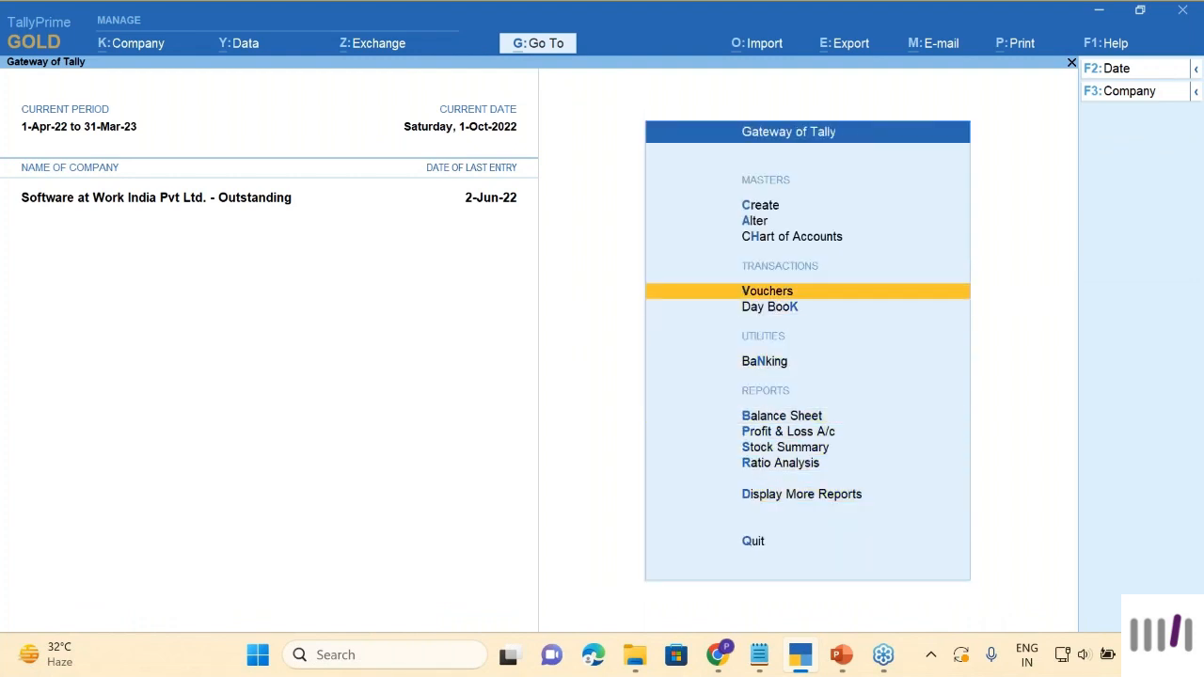
pyautogui.press('Return')
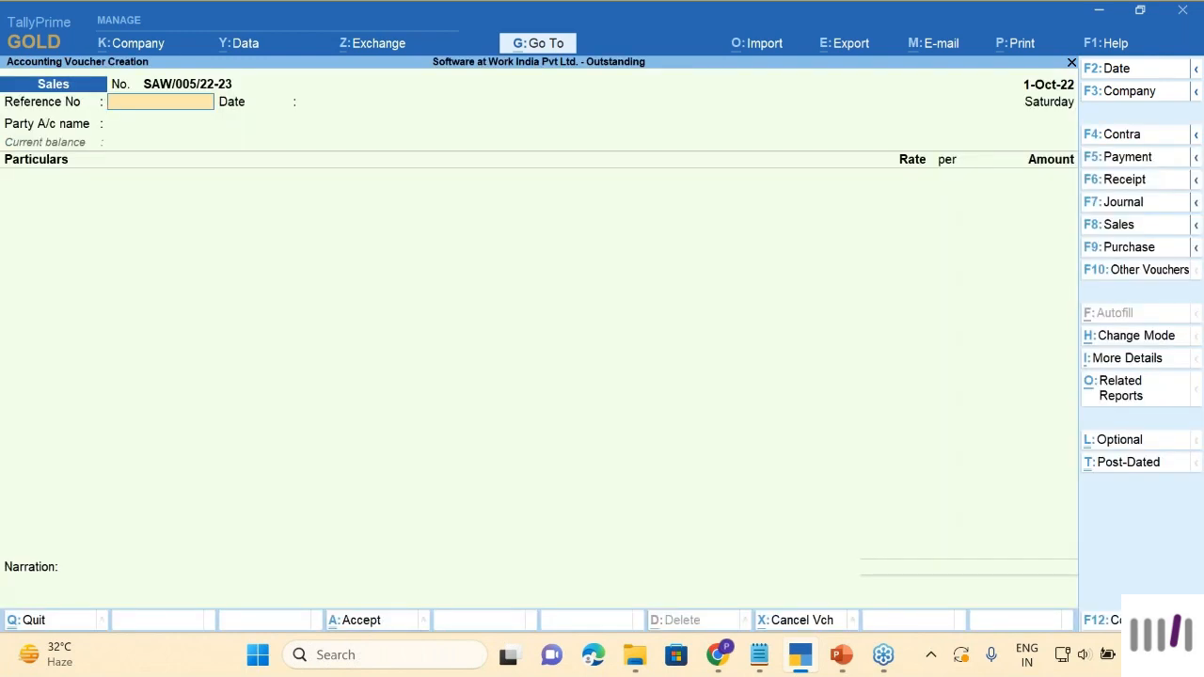
pyautogui.press('Escape')
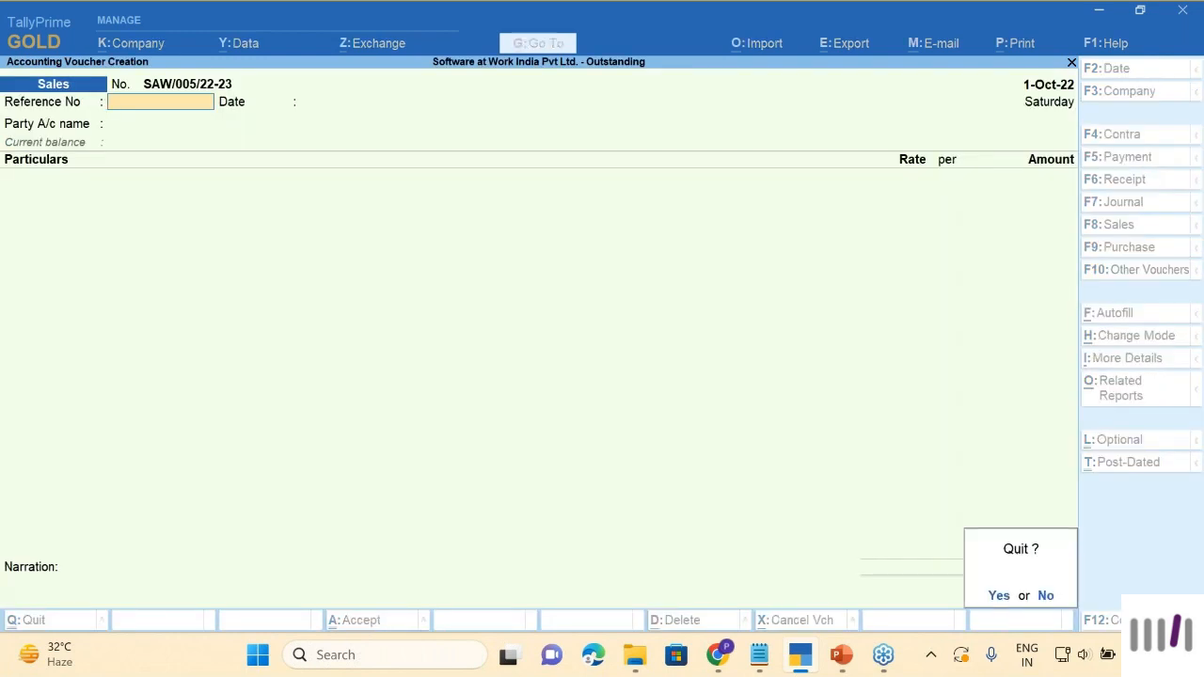
pyautogui.press('y')
pyautogui.press('Down')
pyautogui.press('Down')
pyautogui.press('Up')
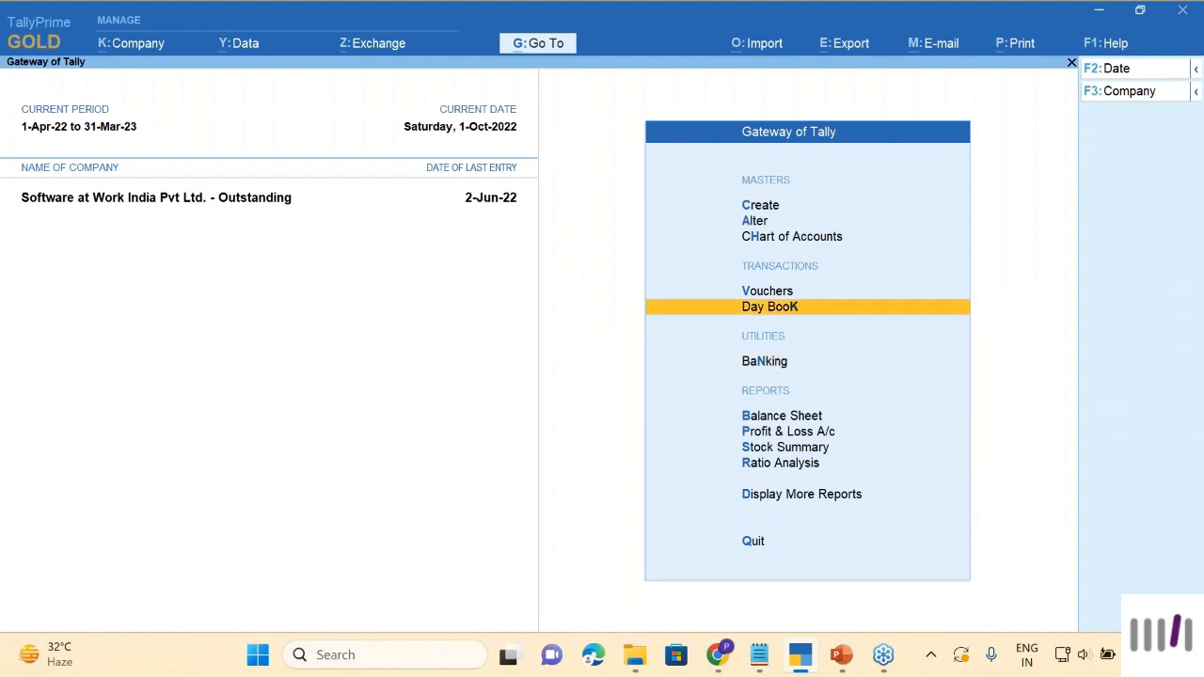
# Step: Start a Receipt voucher with H D F C Bank as the account and Softhunt Ltd as the paying party
pyautogui.press('Up')
pyautogui.press('Return')
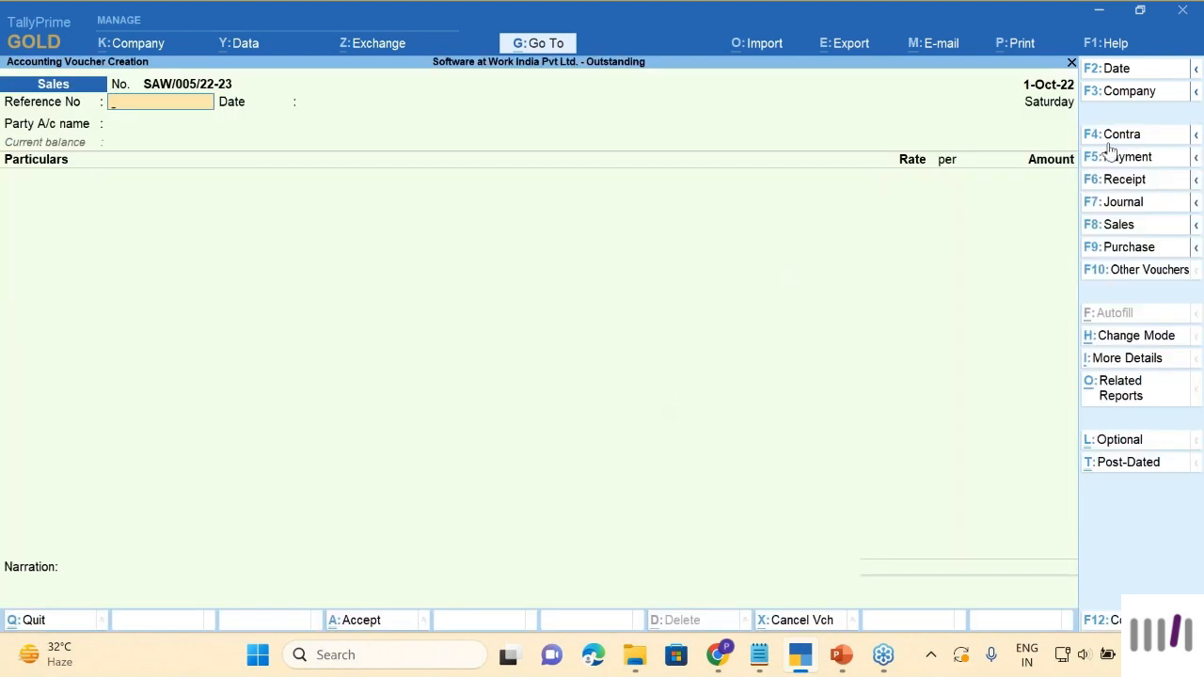
pyautogui.press('F6')
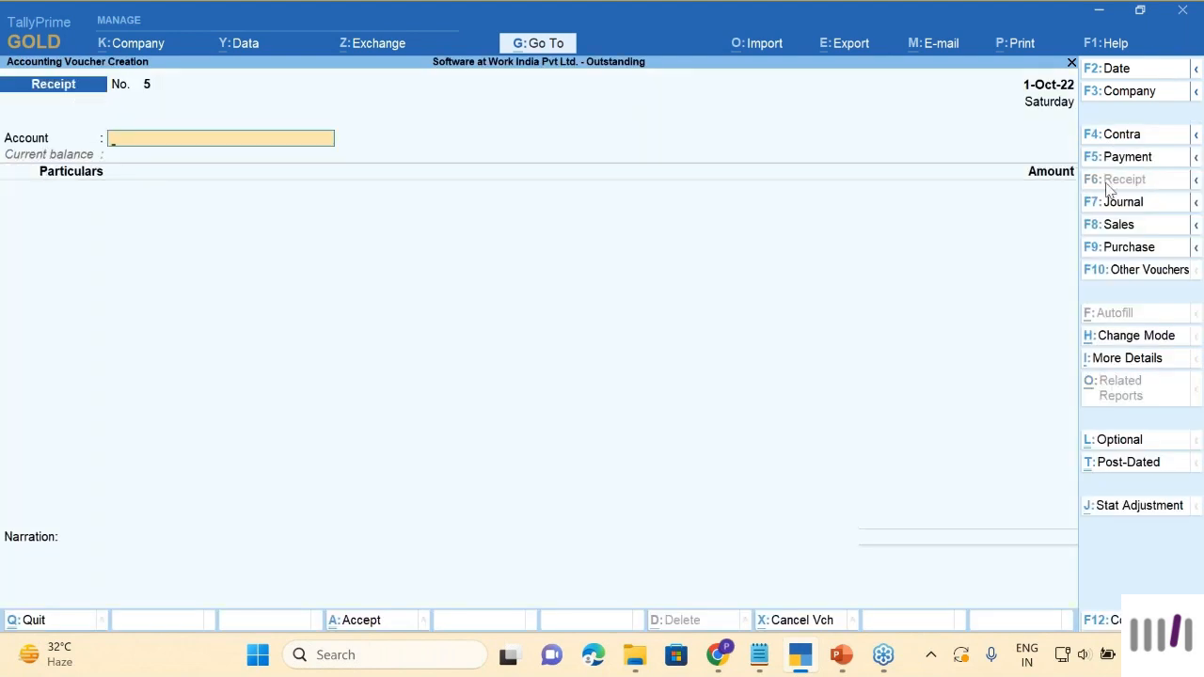
pyautogui.write('Hdfc')
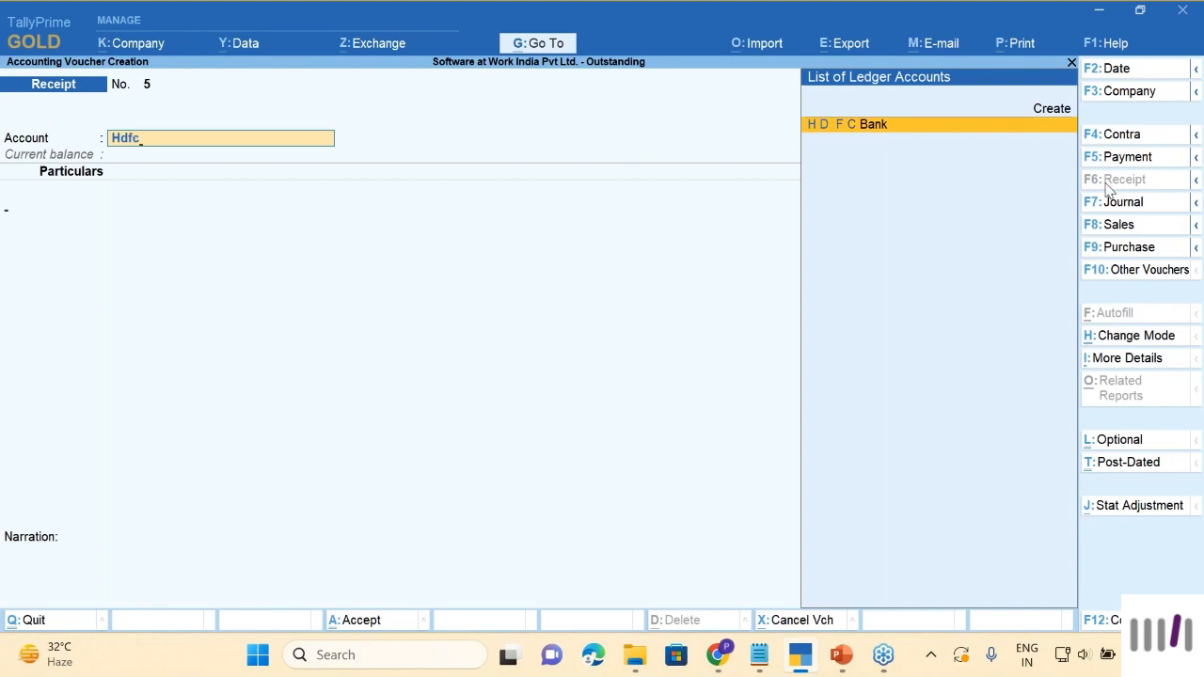
pyautogui.press('Return')
pyautogui.write('Soft')
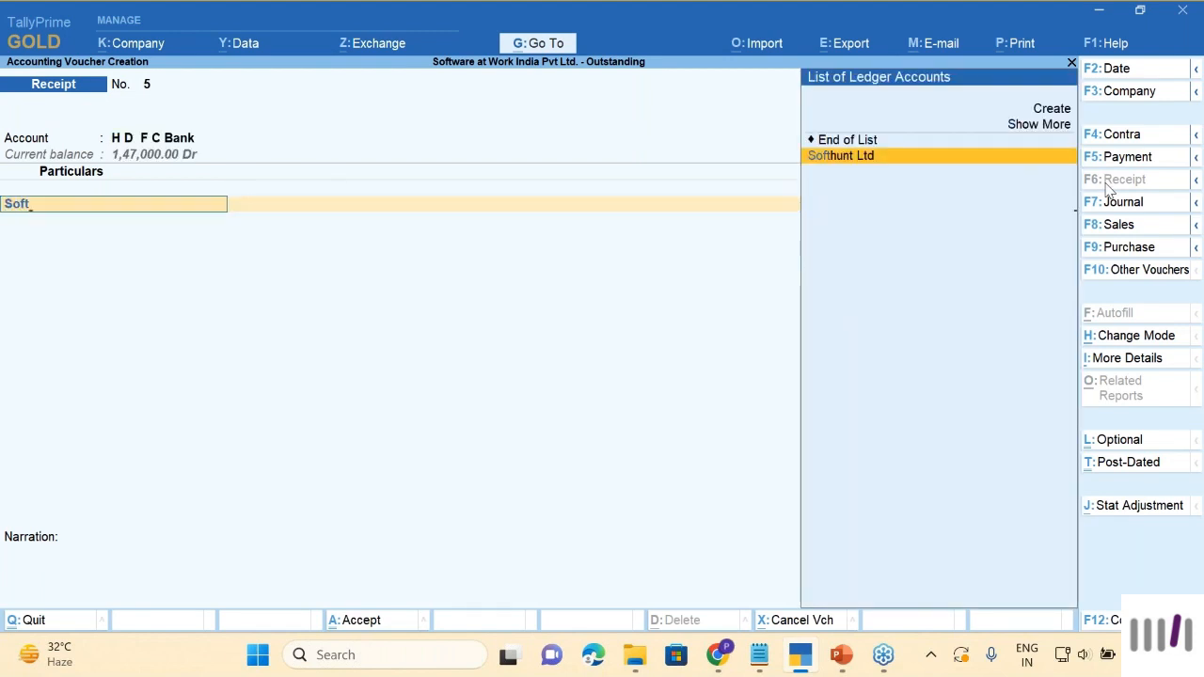
pyautogui.press('Return')
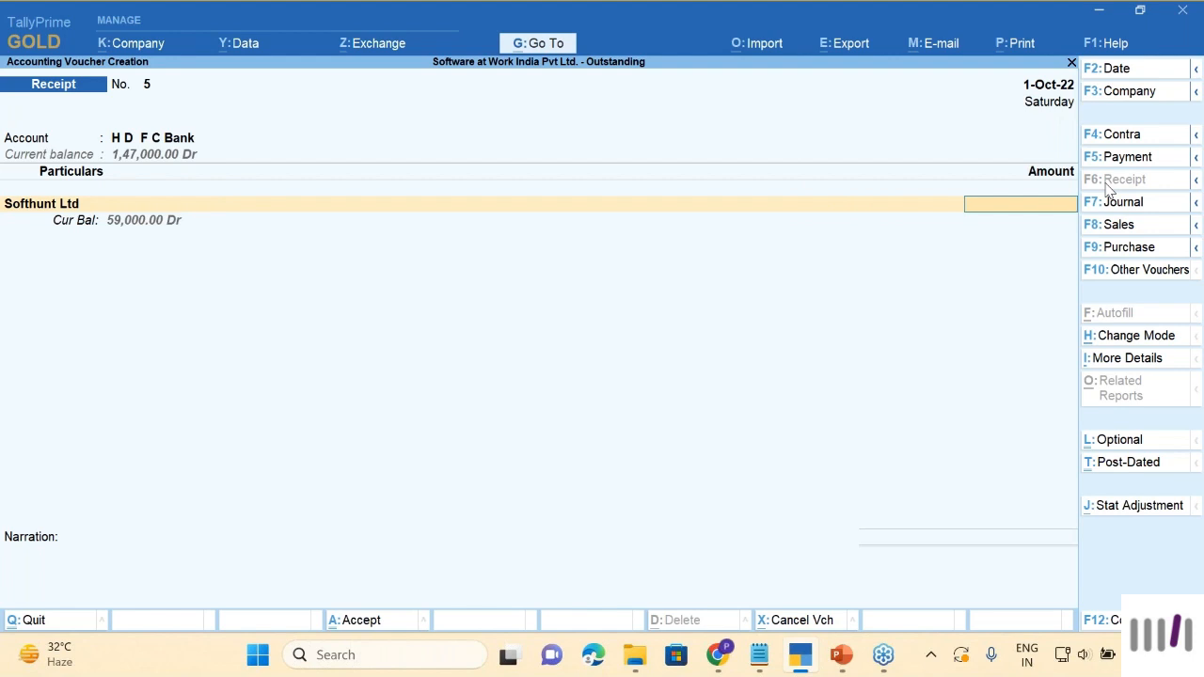
# Step: Enter 59,000 as the amount received from Softhunt Ltd and allocate it as Agst Ref to bill 2
pyautogui.write('59000')
pyautogui.press('Return')
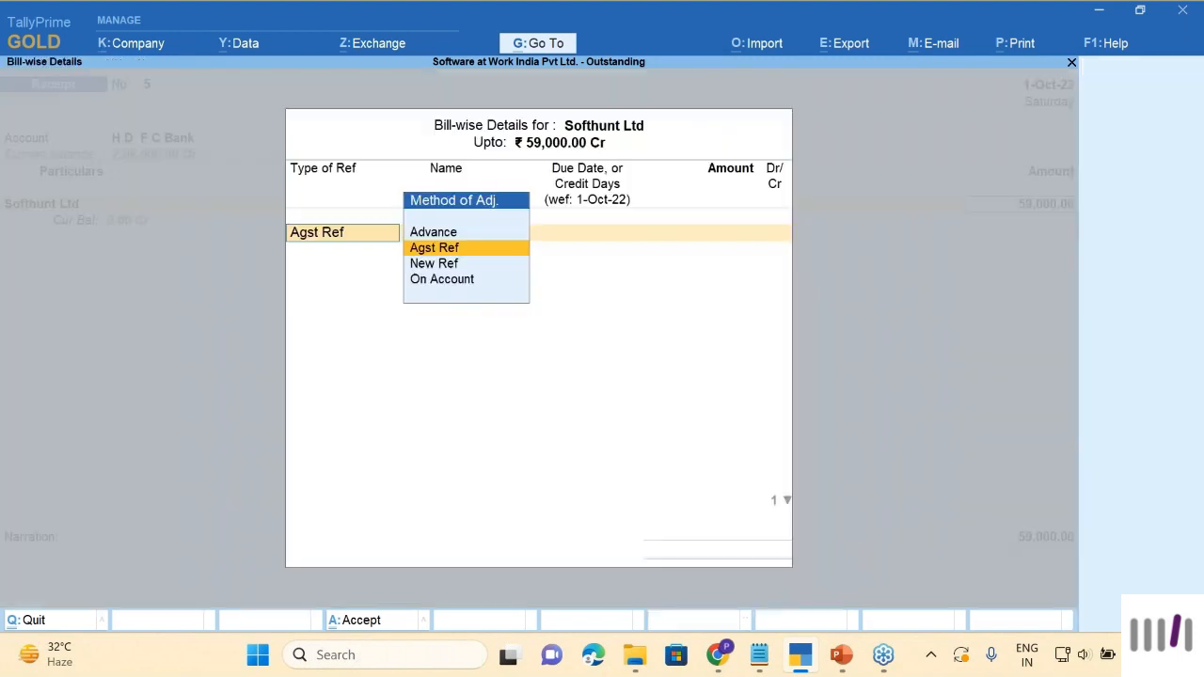
pyautogui.press('Return')
pyautogui.press('Return')
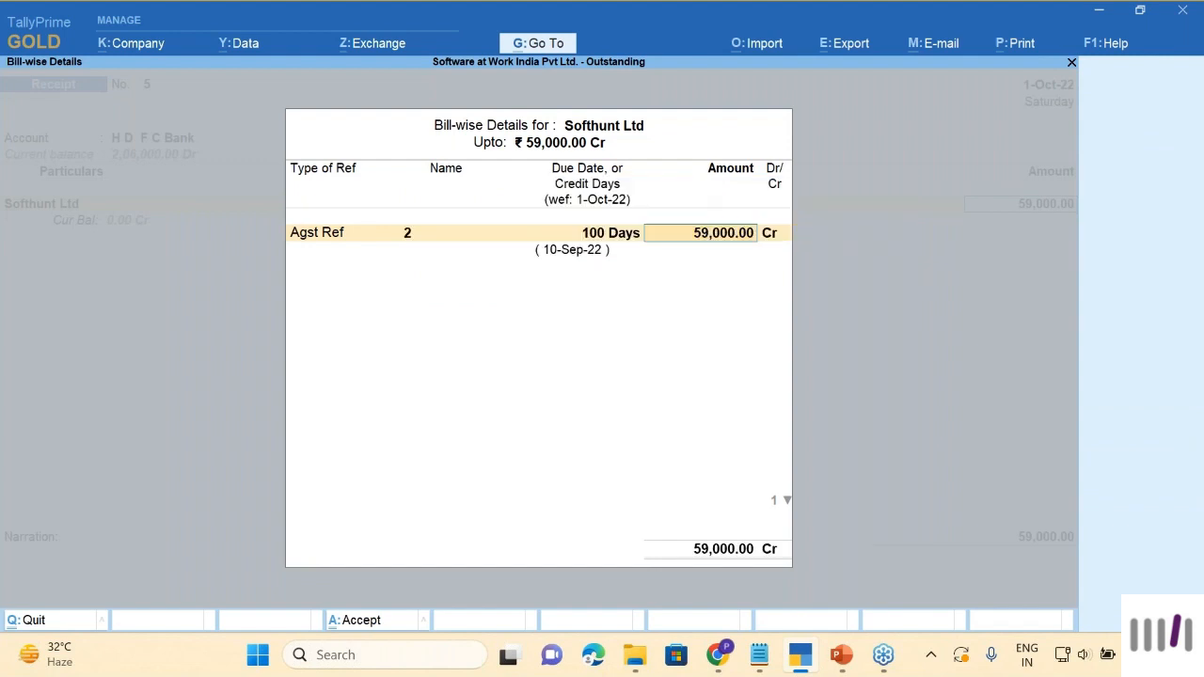
pyautogui.press('Return')
pyautogui.press('Return')
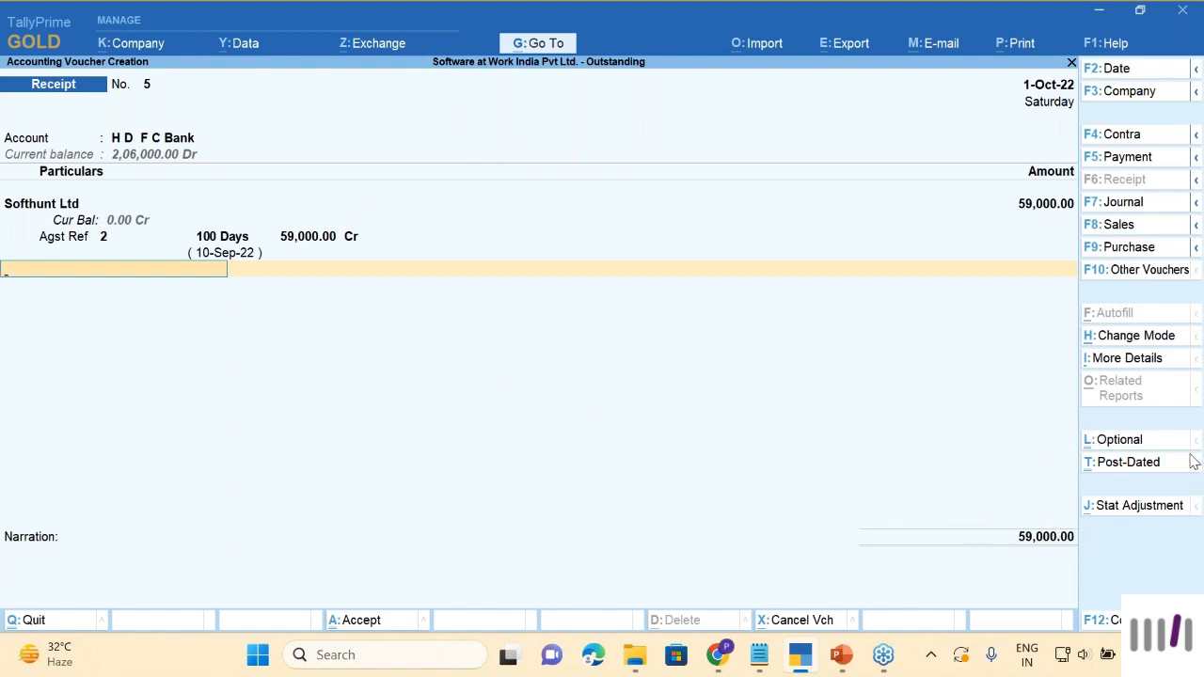
# Step: Mark the Softhunt Ltd receipt as post-dated and save it with the default Cheque/DD bank allocation
pyautogui.click(1128, 464)
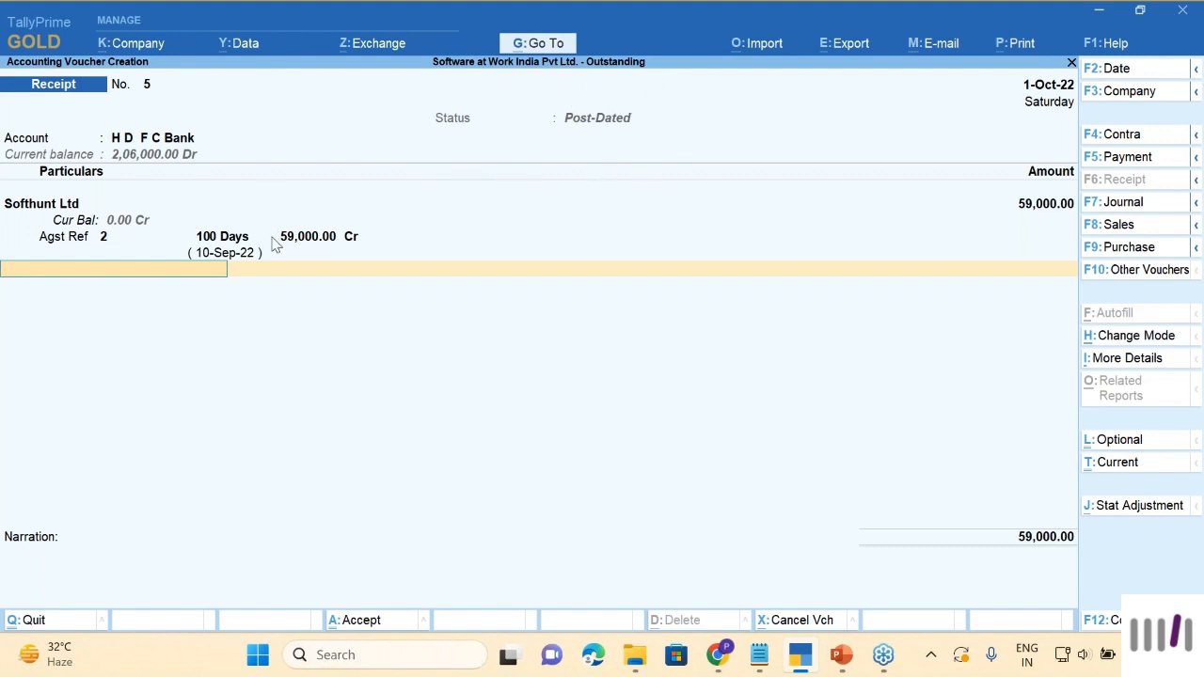
pyautogui.press('Return')
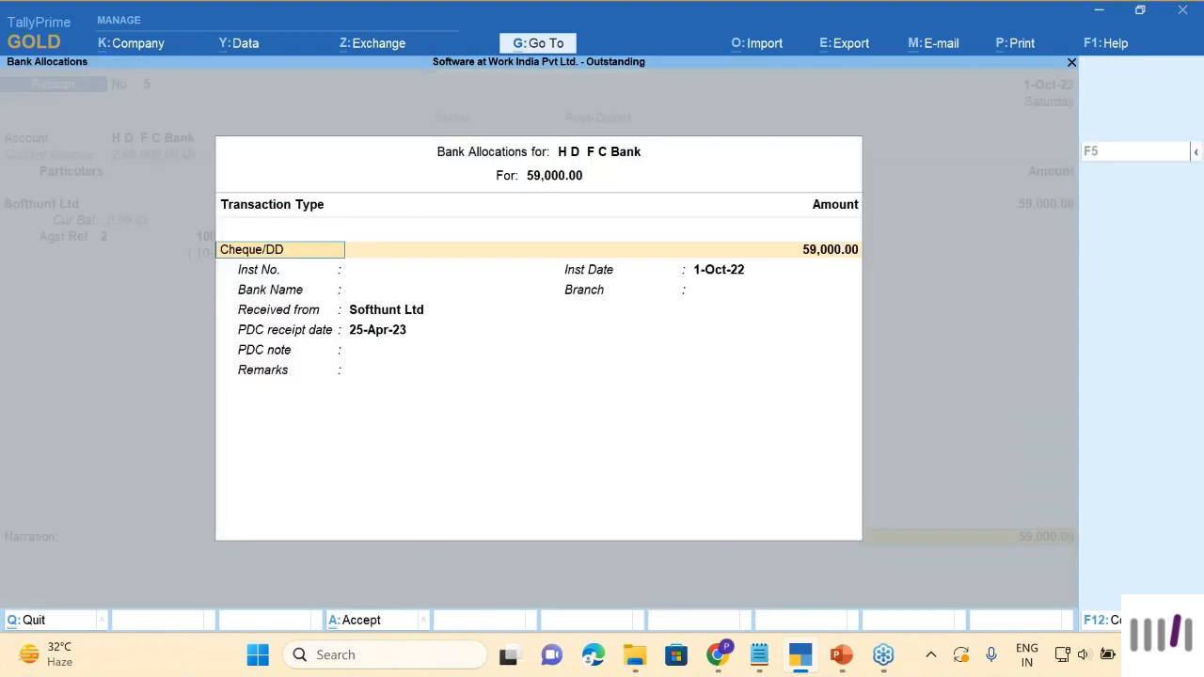
pyautogui.press('Return')
pyautogui.press('Return')
pyautogui.press('Return')
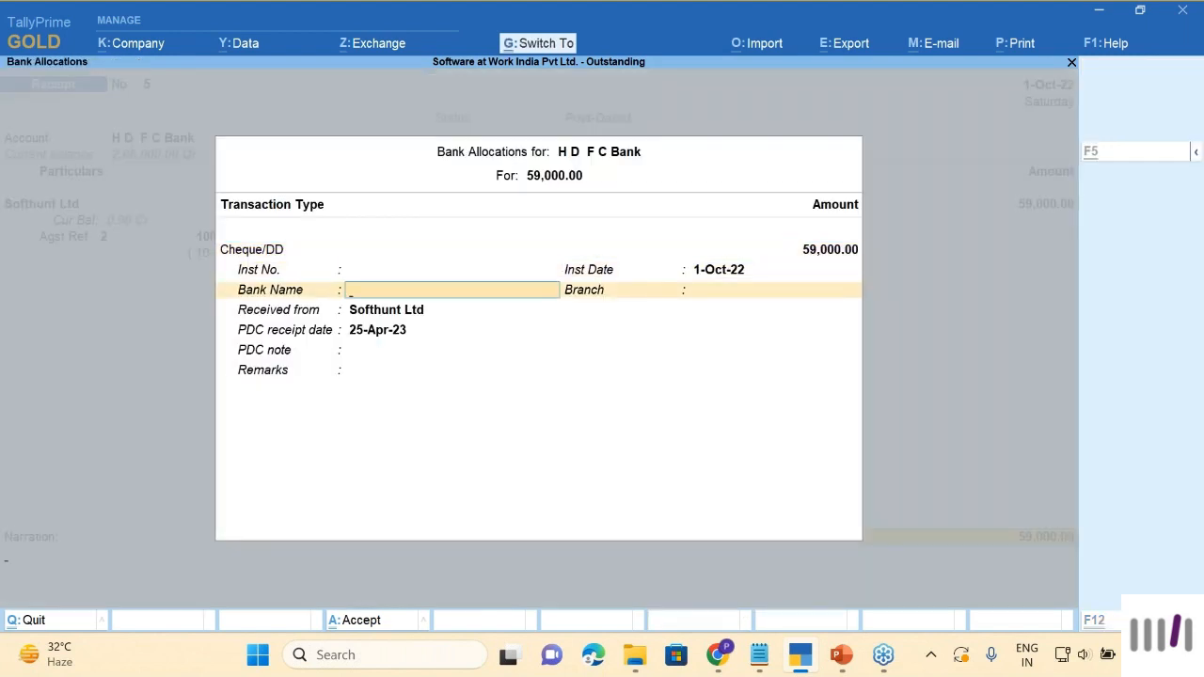
pyautogui.hotkey('ctrl', 'a')
pyautogui.hotkey('ctrl', 'a')
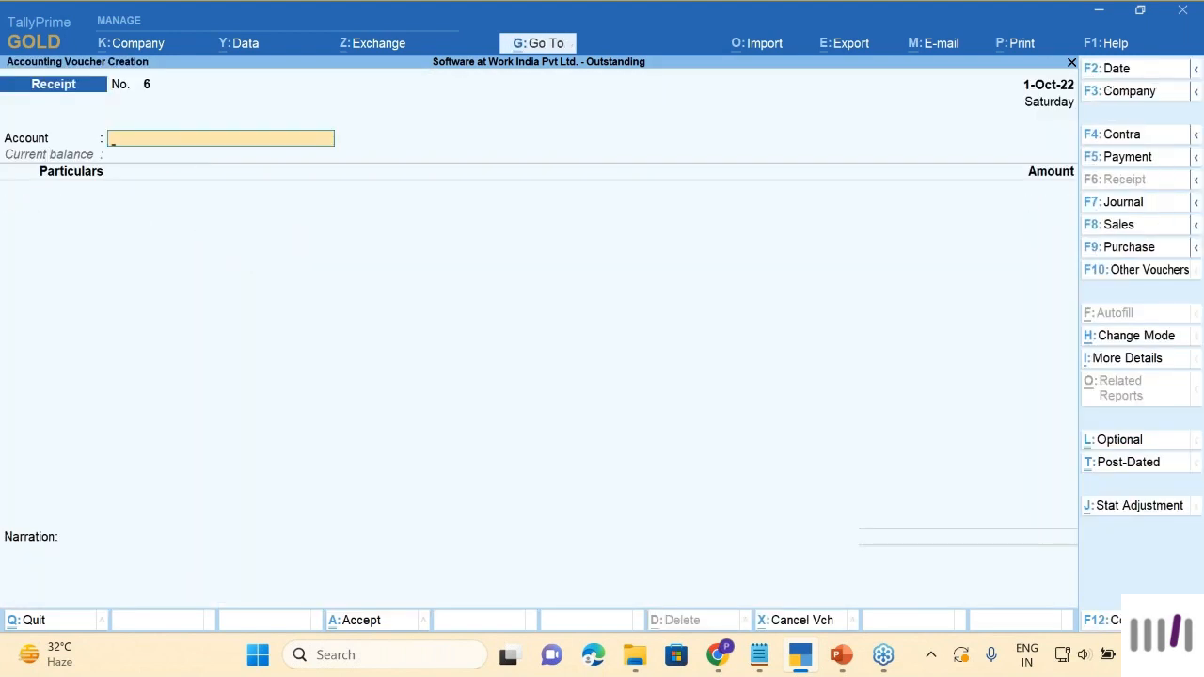
# Step: Close the blank Receipt voucher and open Display More Reports from the Gateway of Tally
pyautogui.press('Escape')
pyautogui.press('Return')
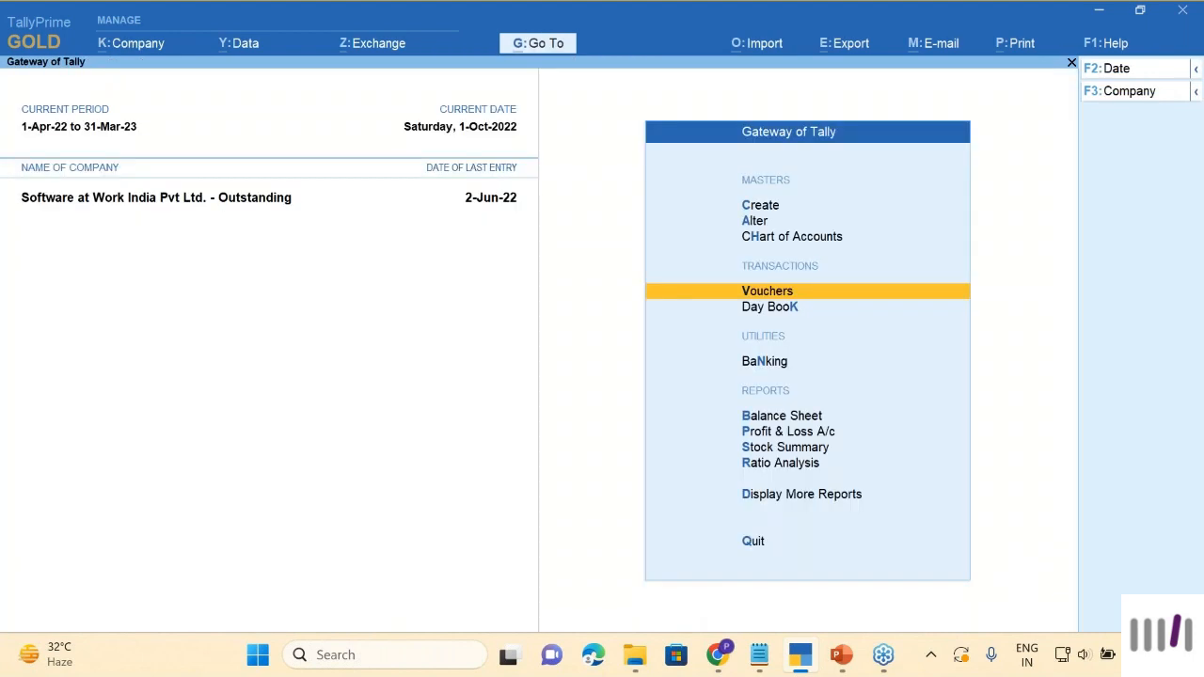
pyautogui.press('Down')
pyautogui.press('Down')
pyautogui.press('Down')
pyautogui.press('Down')
pyautogui.press('Down')
pyautogui.press('Down')
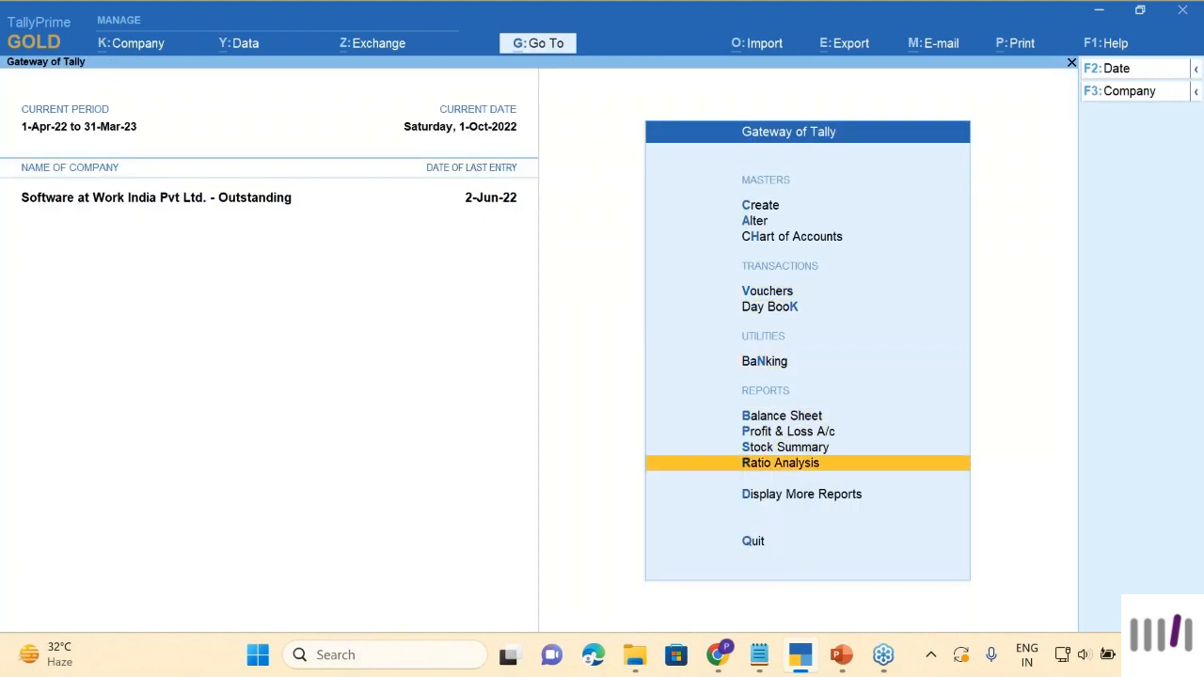
pyautogui.press('Down')
pyautogui.press('Return')
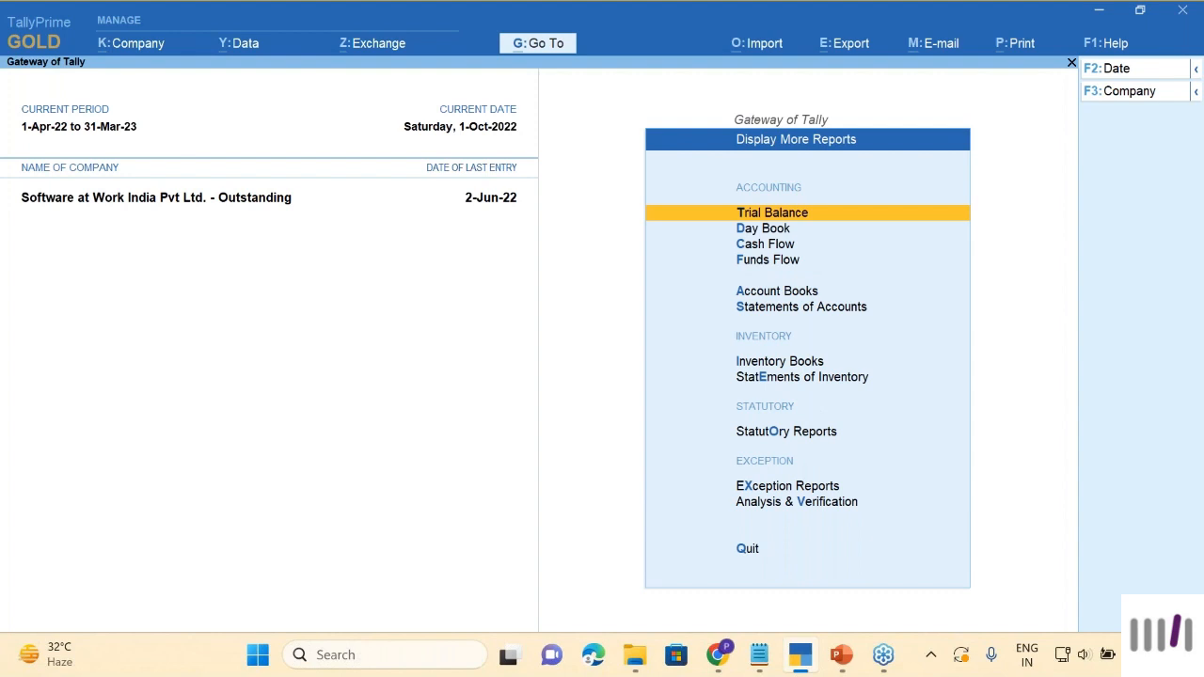
# Step: Open the Outstandings reports under Statements of Accounts
pyautogui.press('Down')
pyautogui.press('Down')
pyautogui.press('Down')
pyautogui.press('Down')
pyautogui.press('Down')
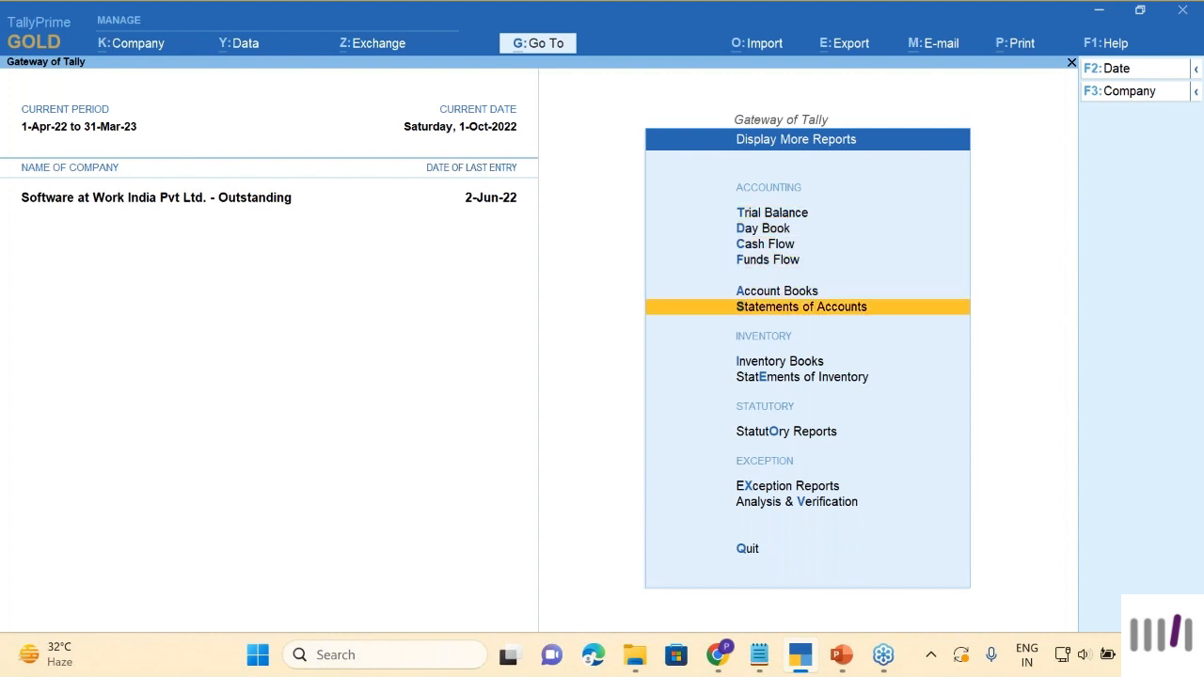
pyautogui.press('Return')
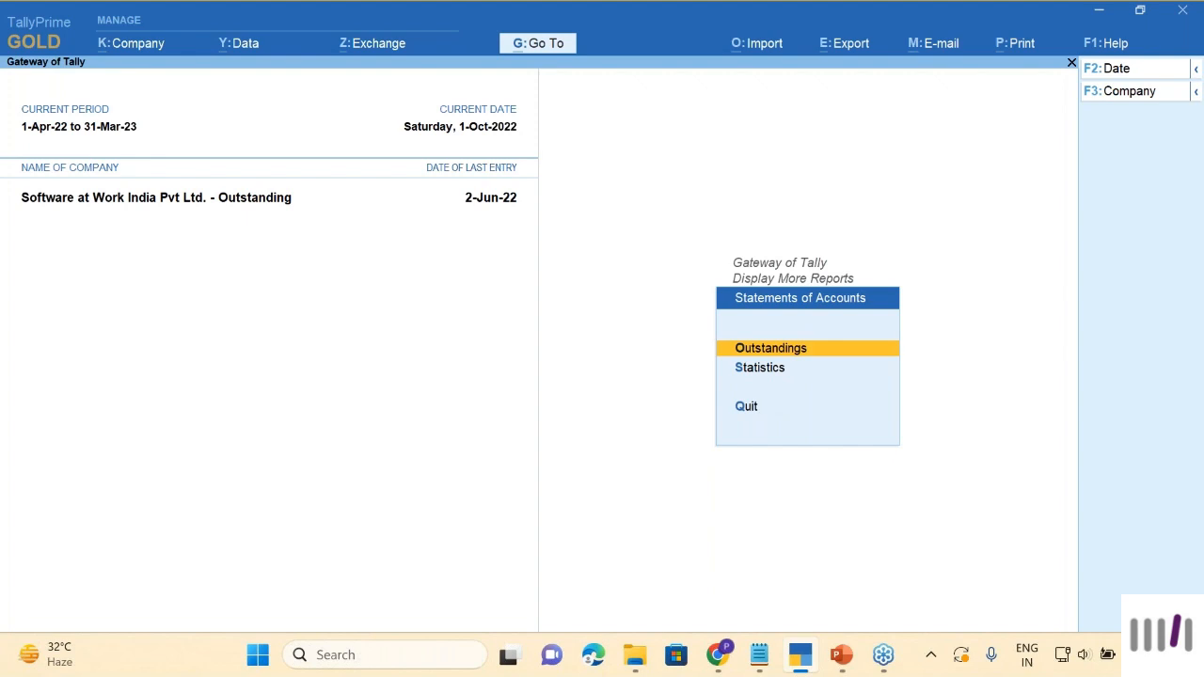
pyautogui.press('Return')
# Step: Open the Group outstandings of Sundry Debtors and show them as ledger-wise bills
pyautogui.press('Down')
pyautogui.press('Down')
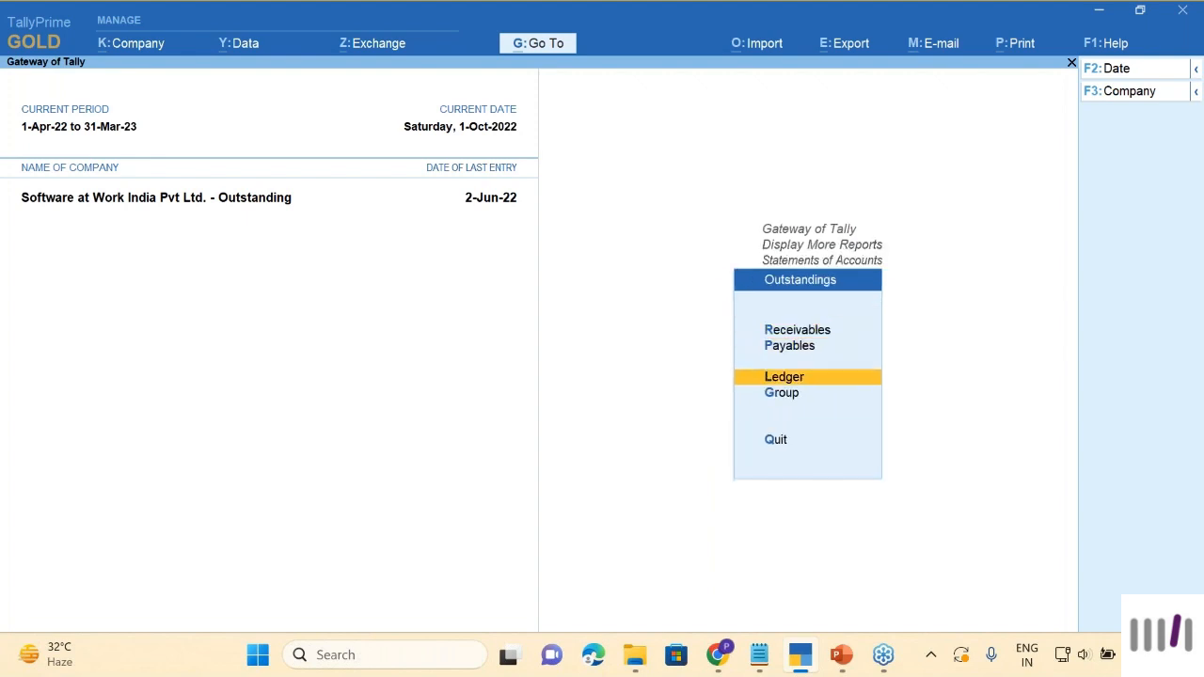
pyautogui.press('Return')
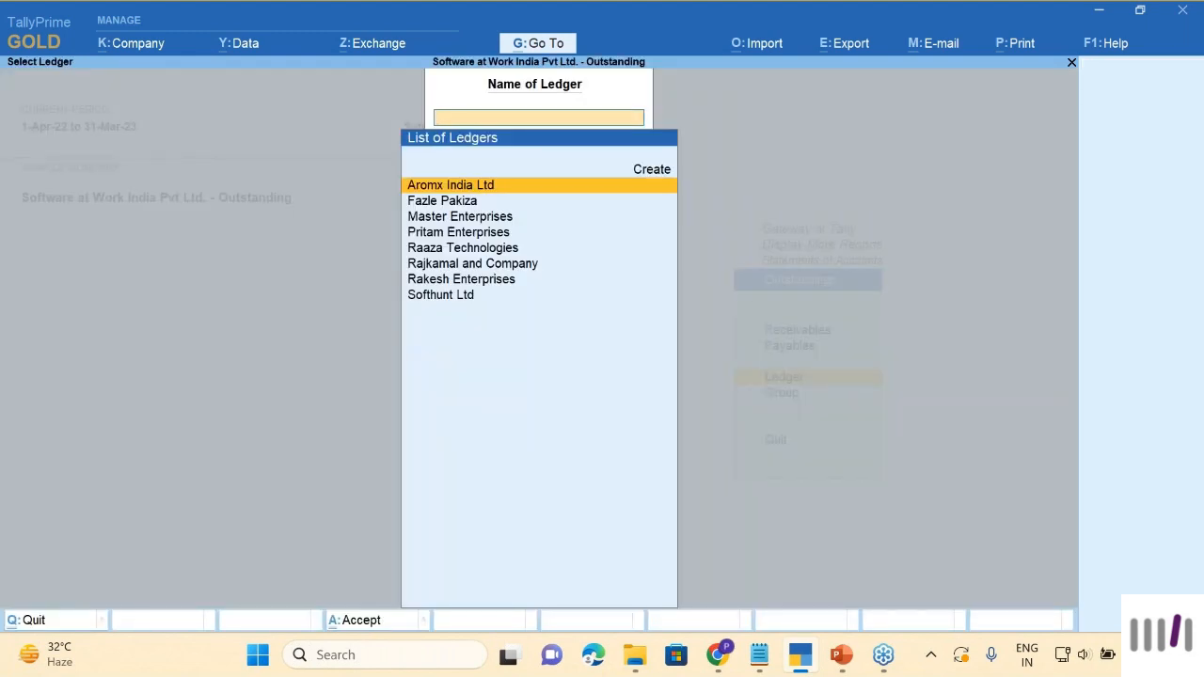
pyautogui.press('Escape')
pyautogui.press('Down')
pyautogui.press('Return')
pyautogui.press('Down')
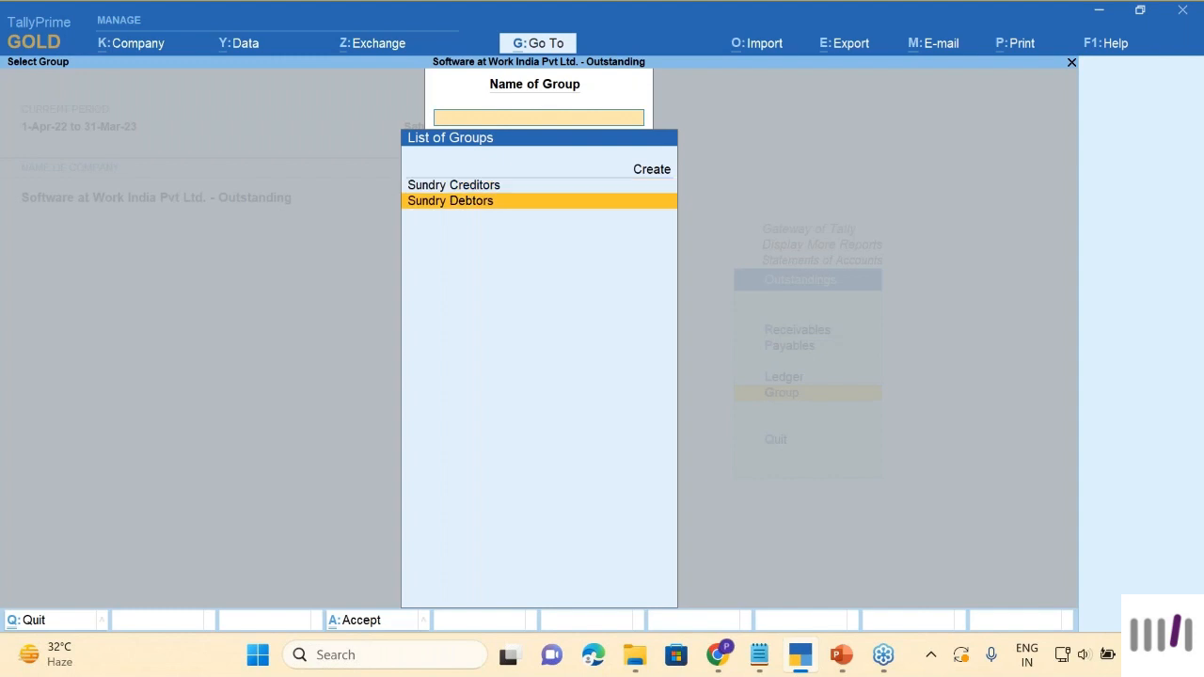
pyautogui.press('Return')
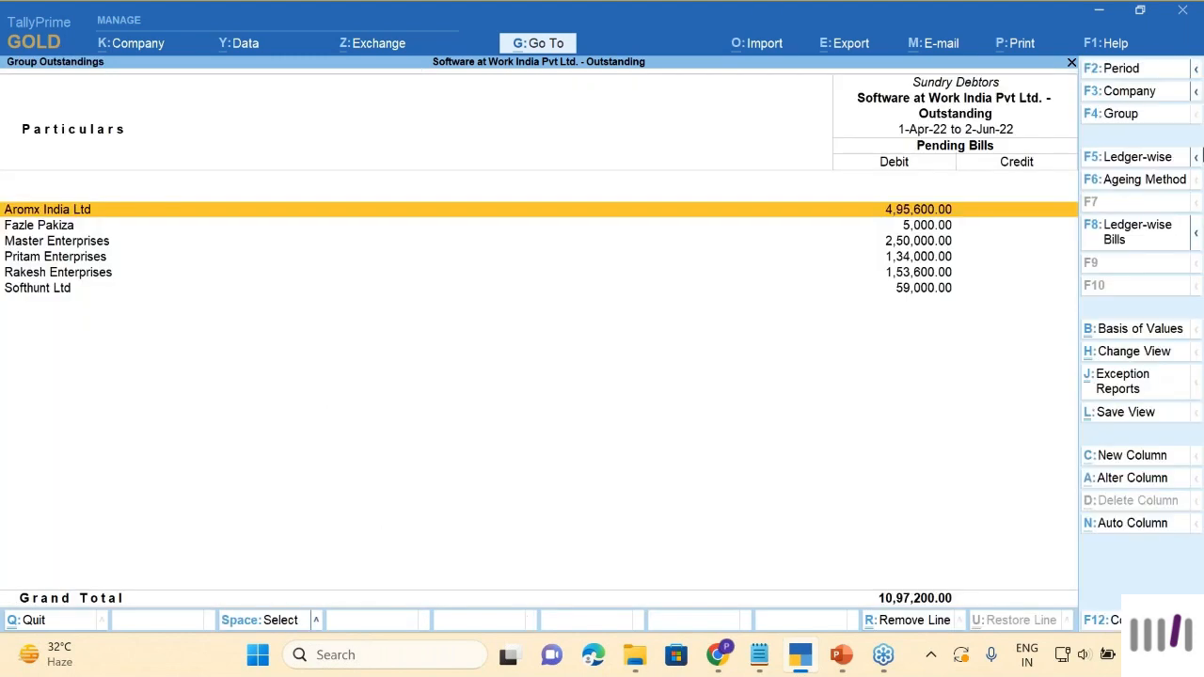
pyautogui.click(1113, 238)
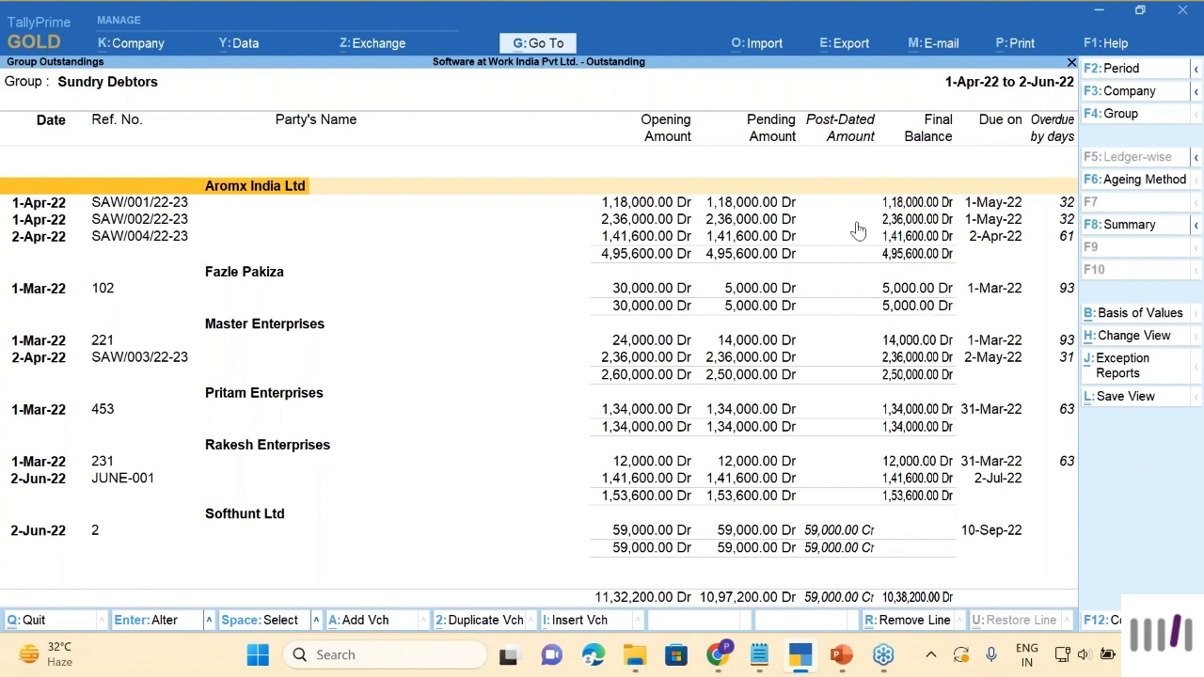
# Step: Set Include Post-dated Vouchers to Yes in the Basis of Values of the Sundry Debtors report
pyautogui.click(1112, 316)
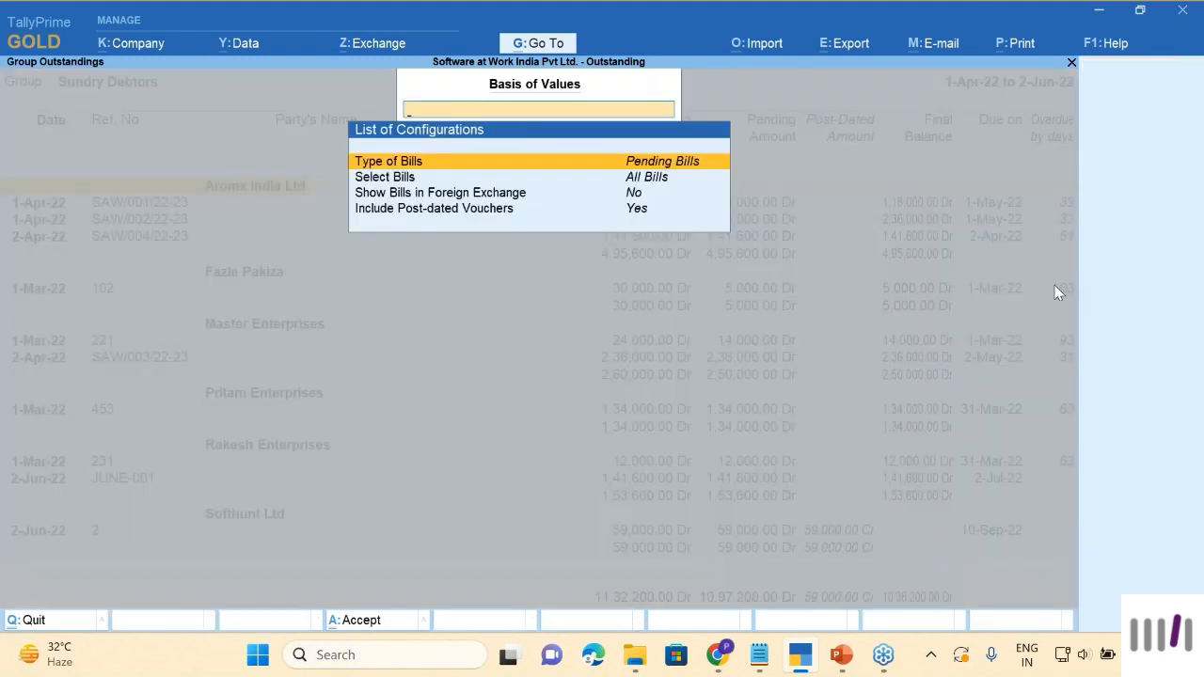
pyautogui.press('Down')
pyautogui.press('Down')
pyautogui.press('Down')
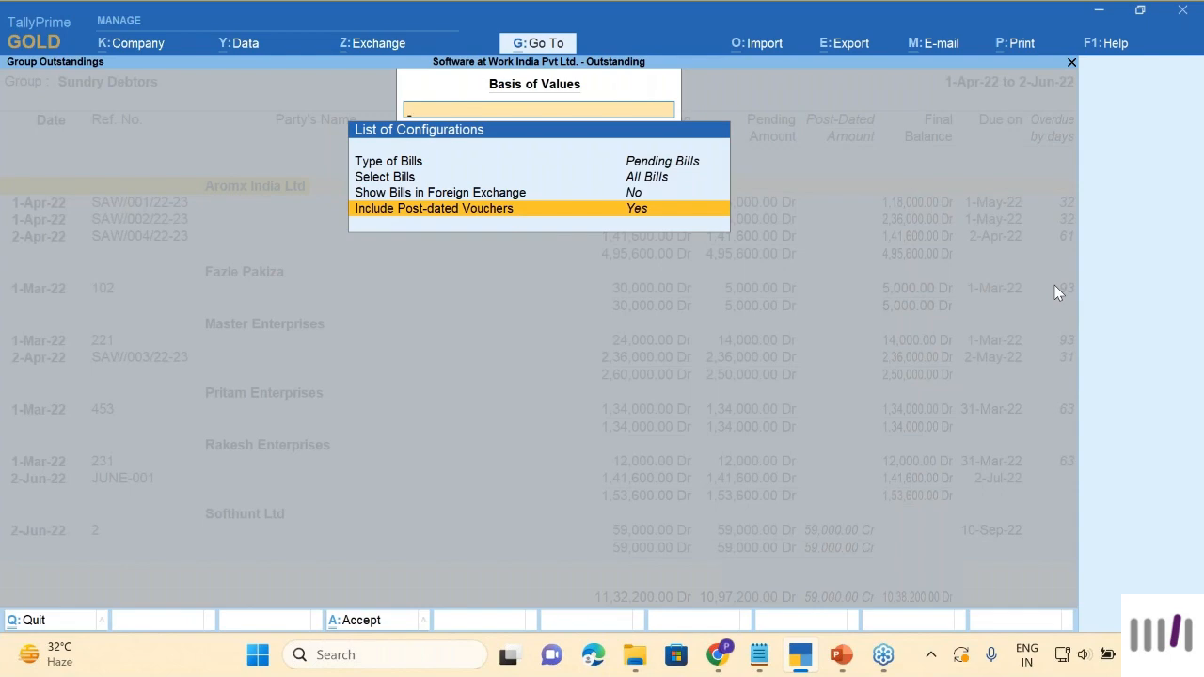
pyautogui.press('Return')
pyautogui.press('Return')
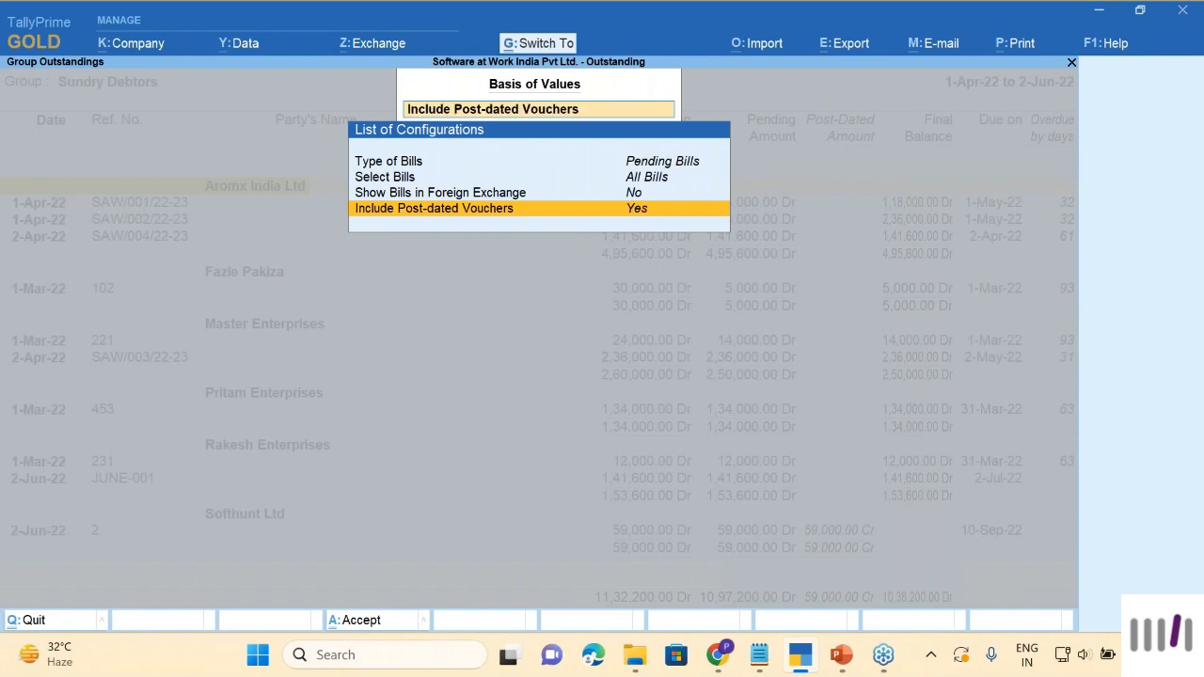
pyautogui.hotkey('ctrl', 'a')
# Step: Go to Softhunt Ltd in the bill list and expand the report to show the vouchers behind each bill
pyautogui.press('Down')
pyautogui.press('Down')
pyautogui.press('Down')
pyautogui.press('Down')
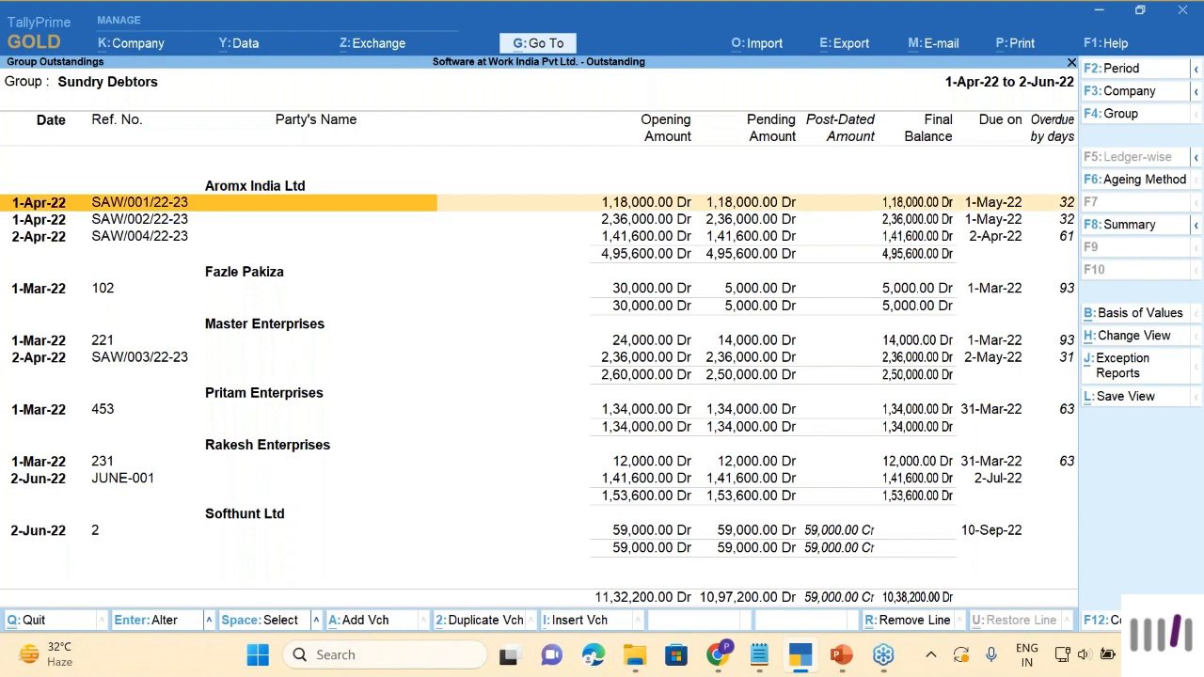
pyautogui.press('End')
pyautogui.press('Up')
pyautogui.press('Up')
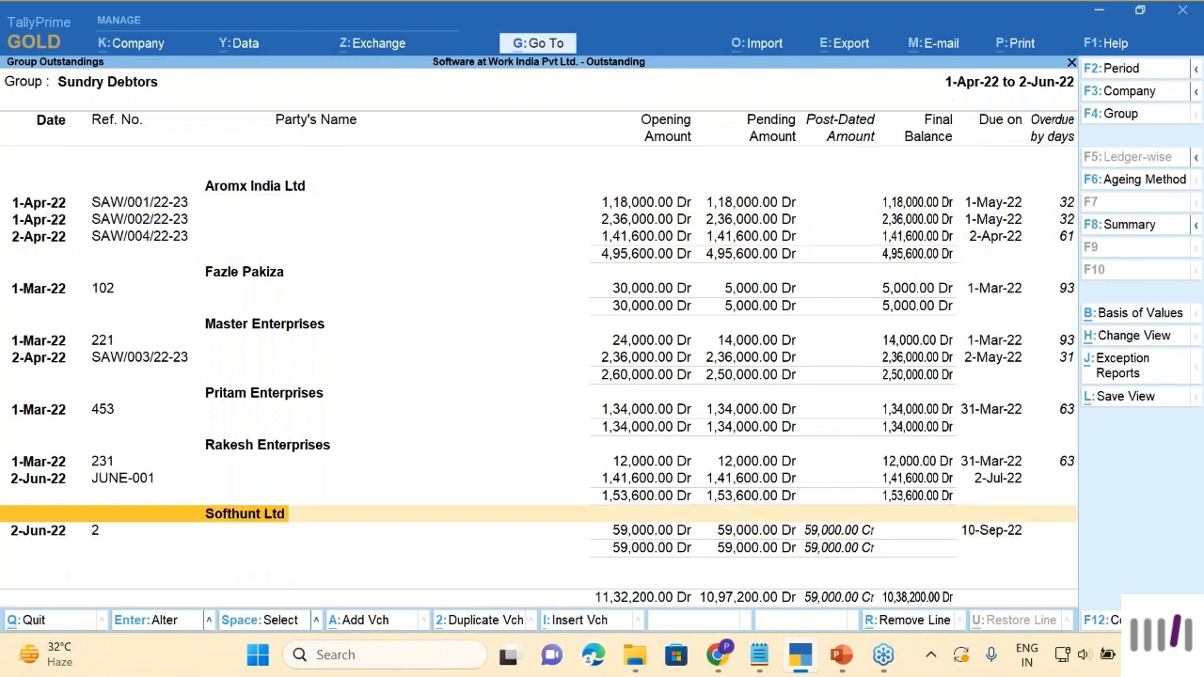
pyautogui.hotkey('alt', 'F5')
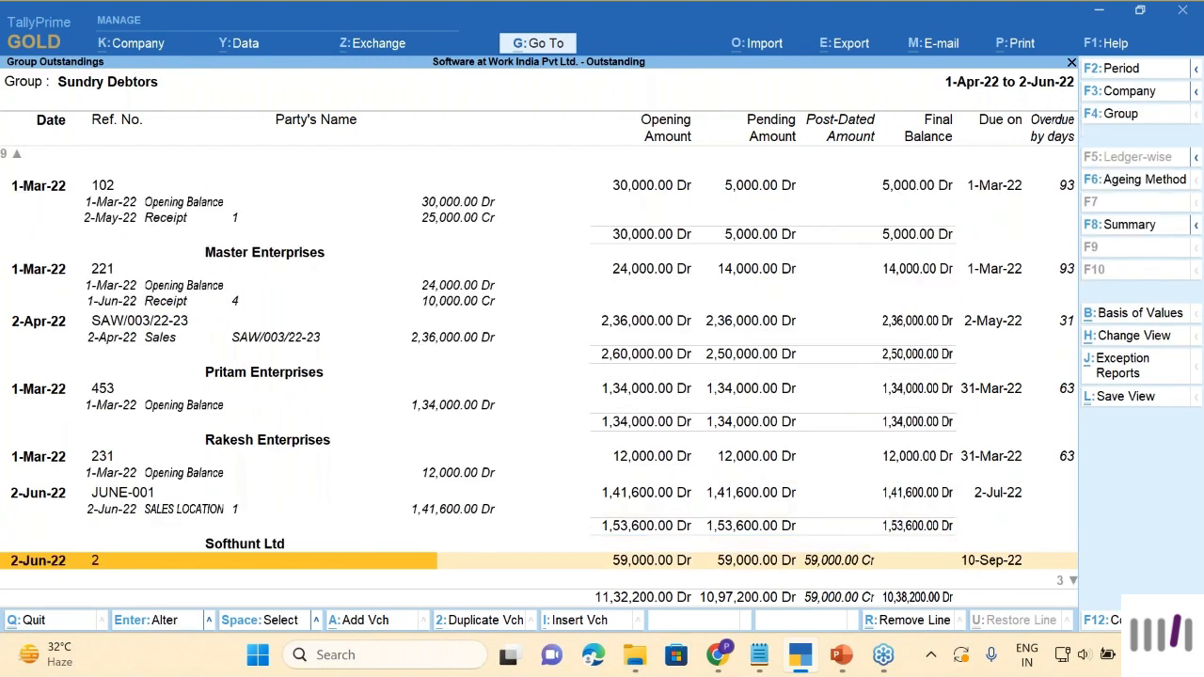
# Step: Examine the date, voucher type and amount of the sales entry under Softhunt Ltd's bill 2
pyautogui.press('Down')
pyautogui.press('Down')
pyautogui.press('Down')
pyautogui.press('Up')
pyautogui.press('Up')
pyautogui.press('Down')
pyautogui.press('Up')
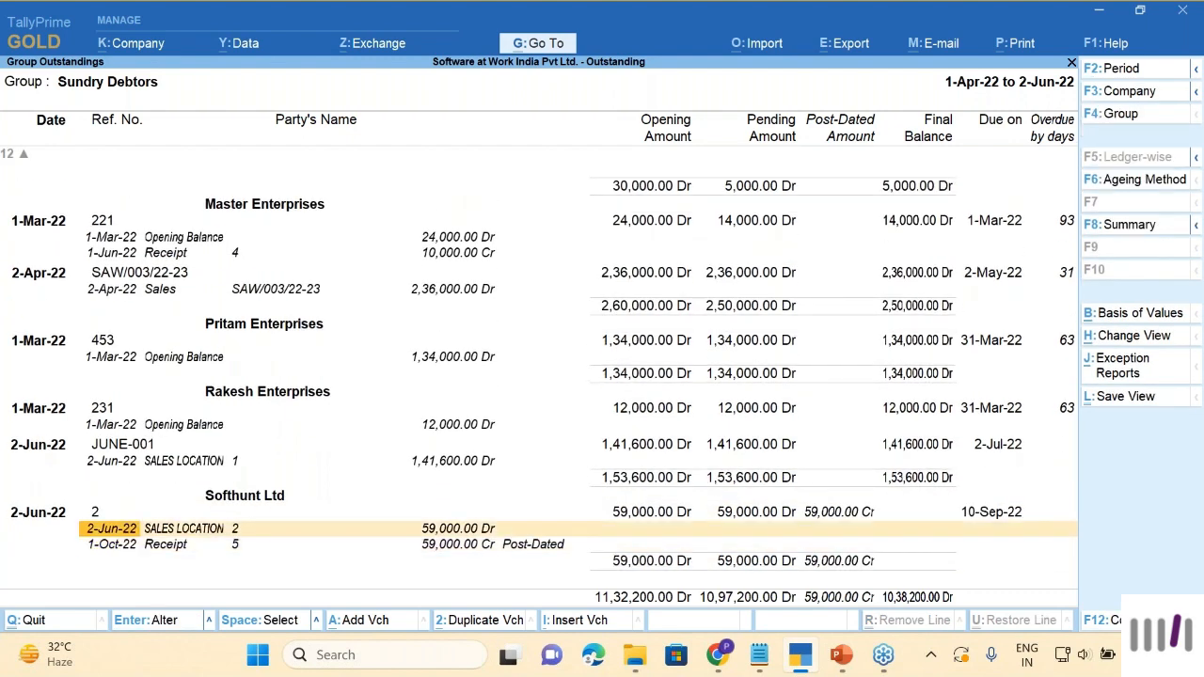
pyautogui.press('Right')
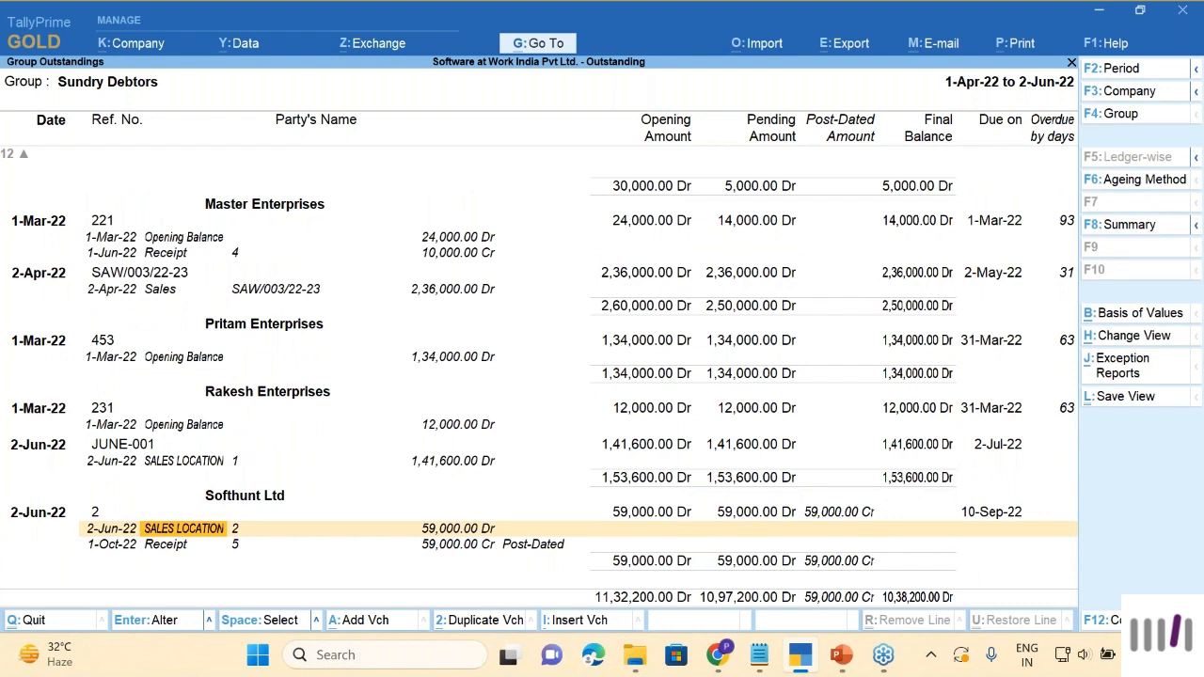
pyautogui.press('Right')
pyautogui.press('Right')
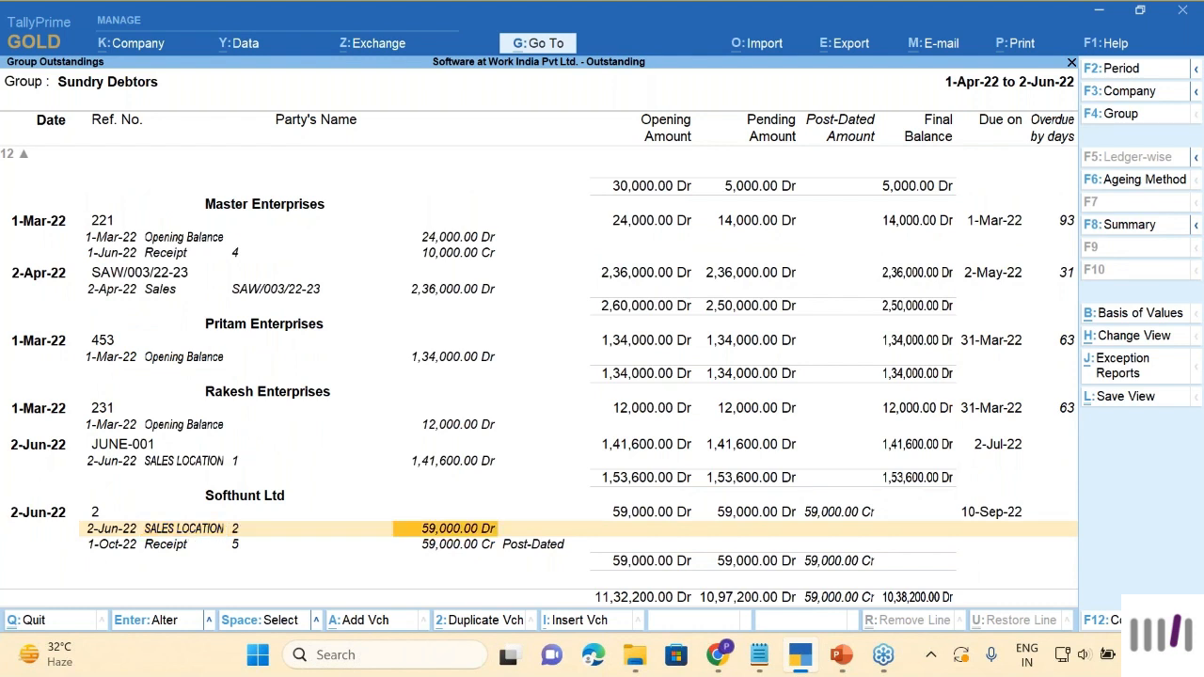
pyautogui.press('Left')
pyautogui.press('Left')
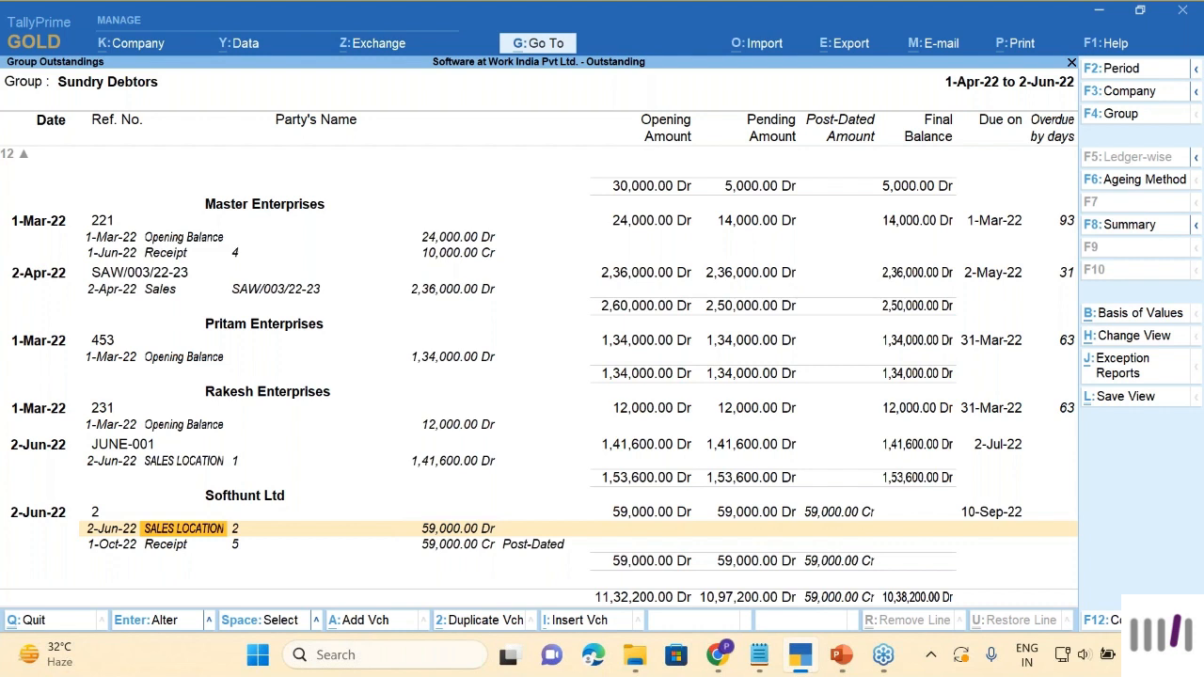
# Step: Examine the post-dated receipt entry under Softhunt Ltd's bill 2 and the party's Post-Dated Amount total
pyautogui.press('Down')
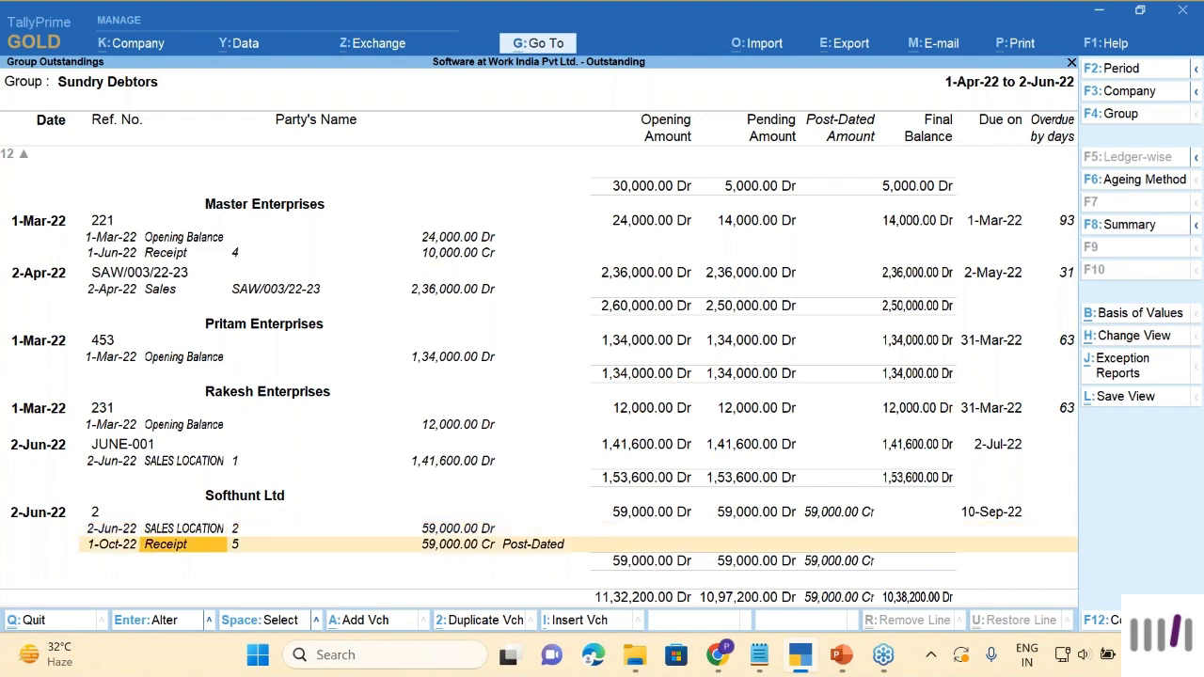
pyautogui.press('Right')
pyautogui.press('Right')
pyautogui.press('Right')
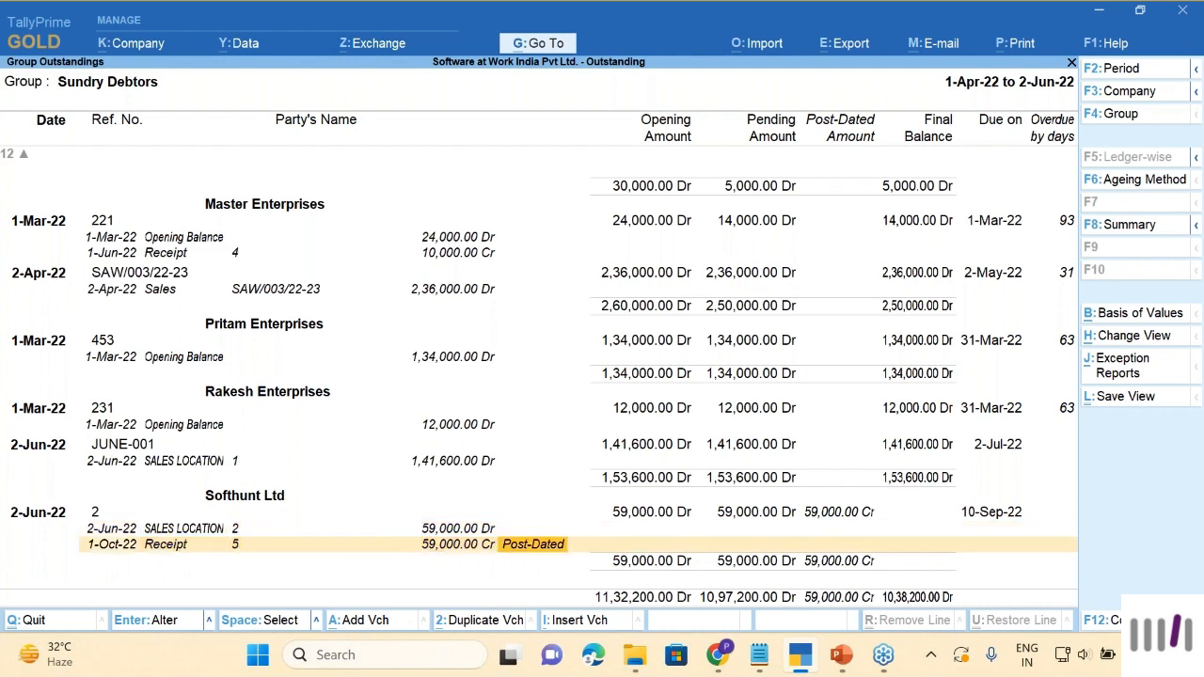
pyautogui.press('Left')
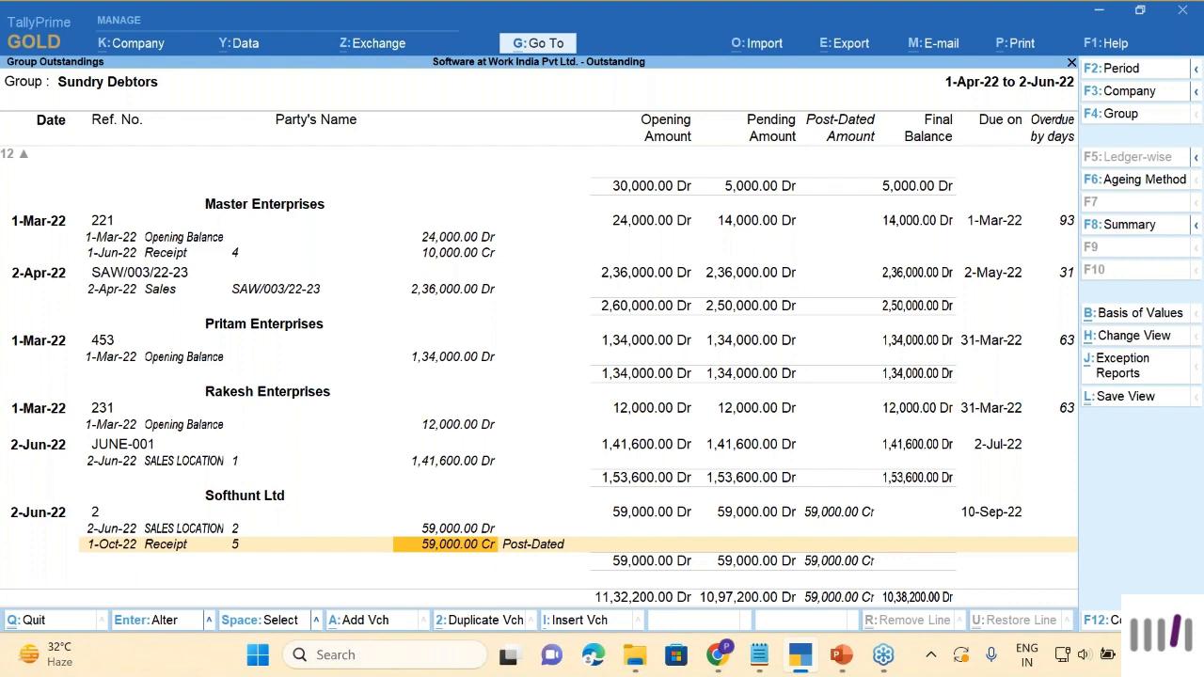
pyautogui.press('Left')
pyautogui.press('Left')
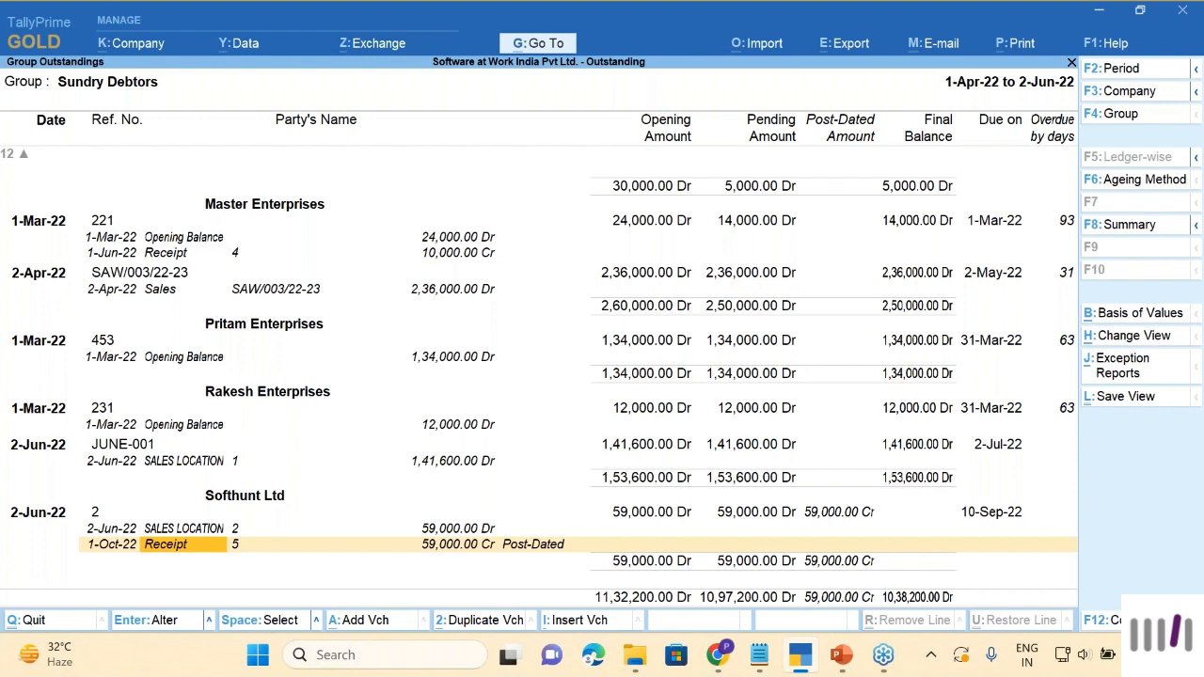
pyautogui.press('Right')
pyautogui.press('Right')
pyautogui.press('Right')
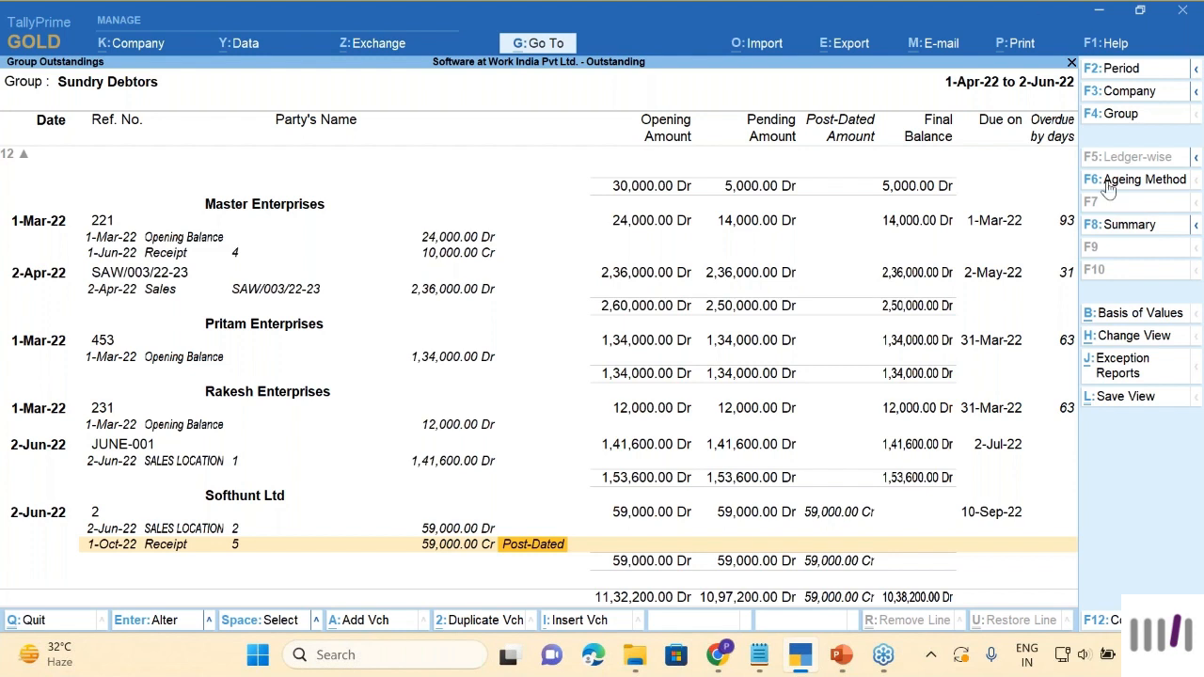
pyautogui.click(827, 564)
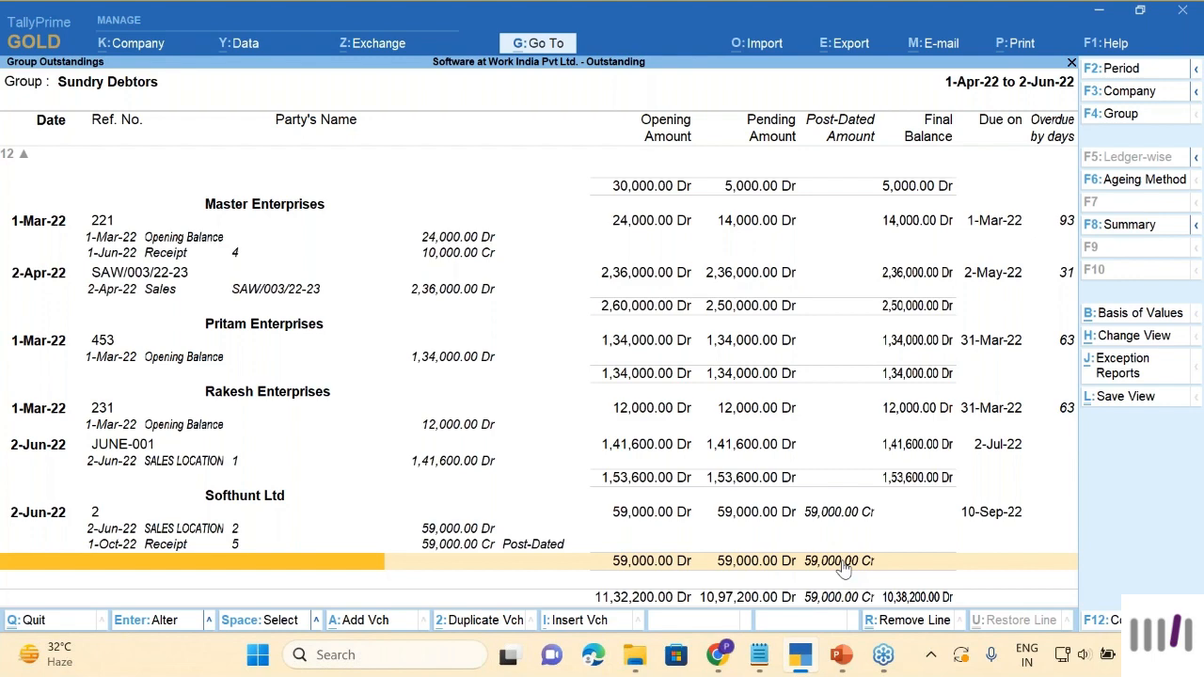
# Step: Switch to the PowerPoint slide show, advance to the Cash Projection slide, and return to the Sundry Debtors report in TallyPrime
pyautogui.hotkey('alt', 'Tab')
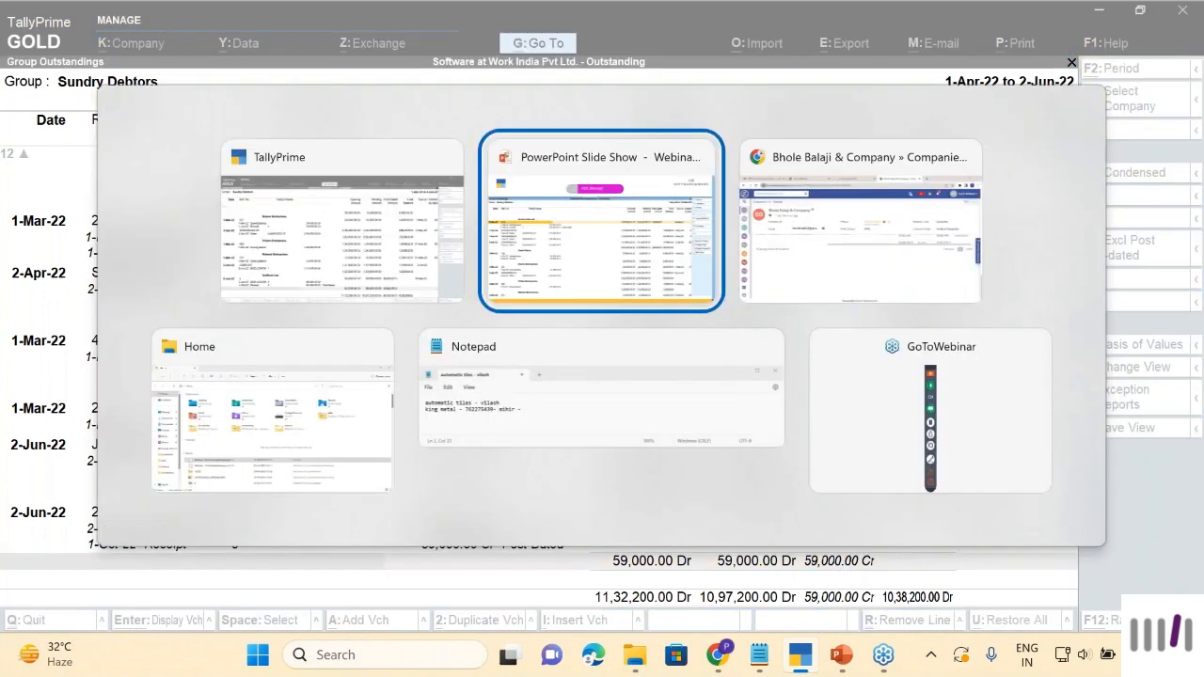
pyautogui.press('Right')
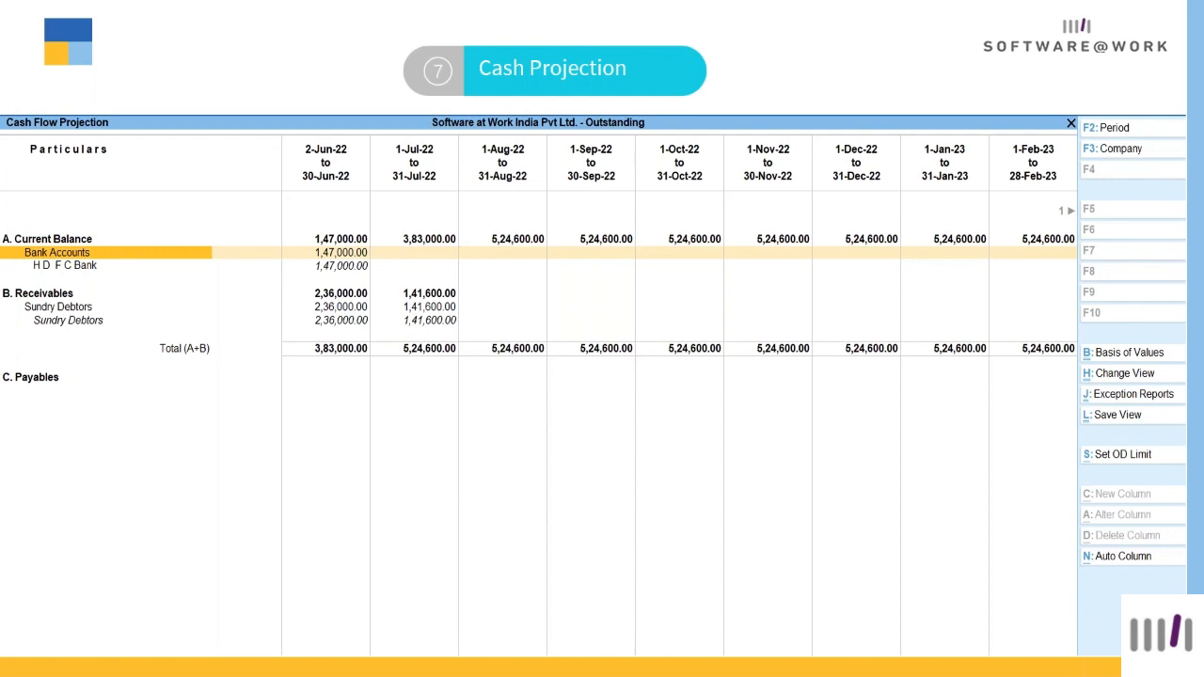
pyautogui.hotkey('alt', 'Tab')
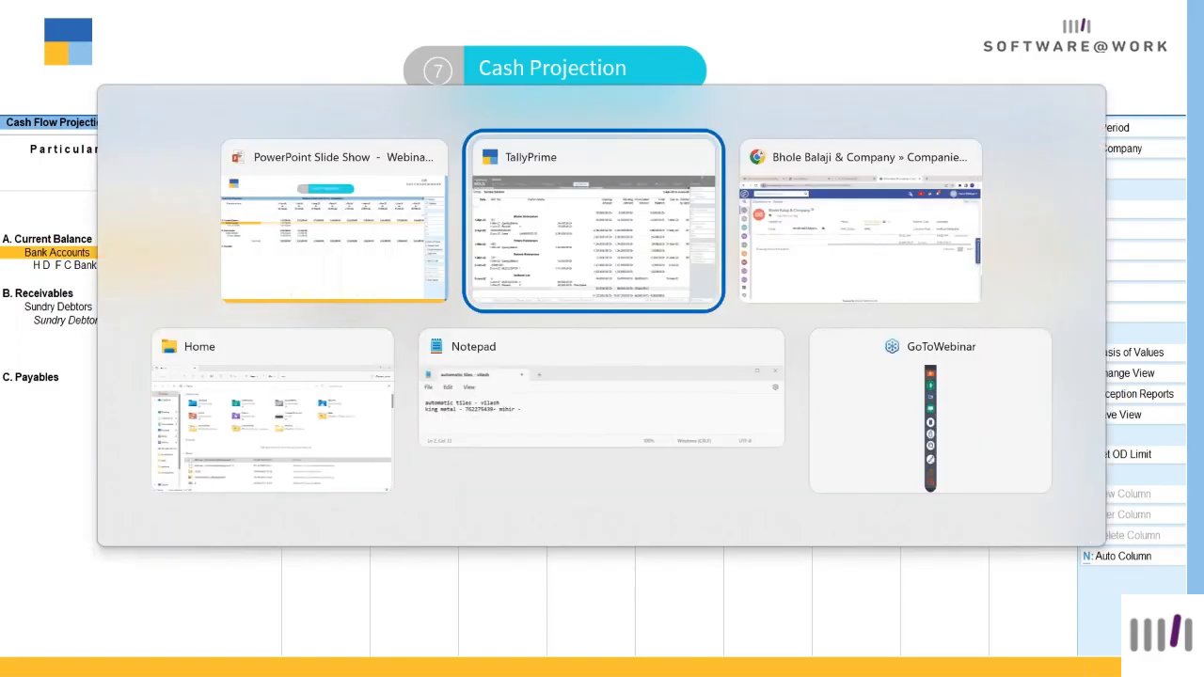
pyautogui.click(1192, 69)
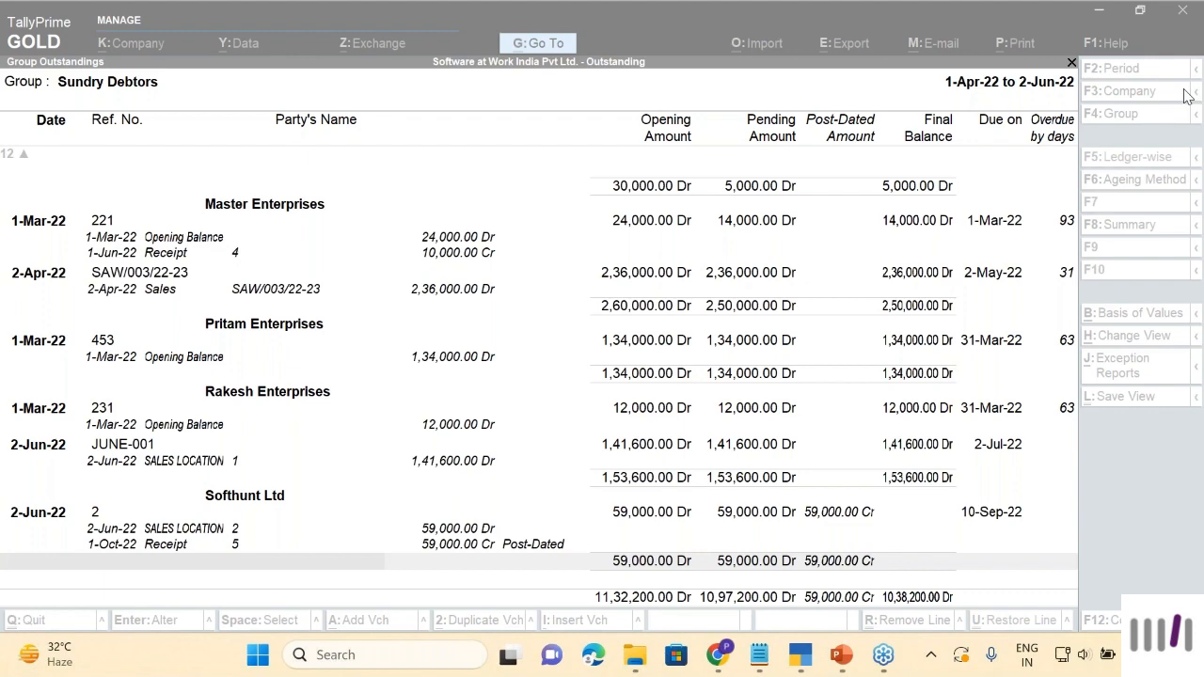
pyautogui.click(763, 308)
pyautogui.click(763, 308)
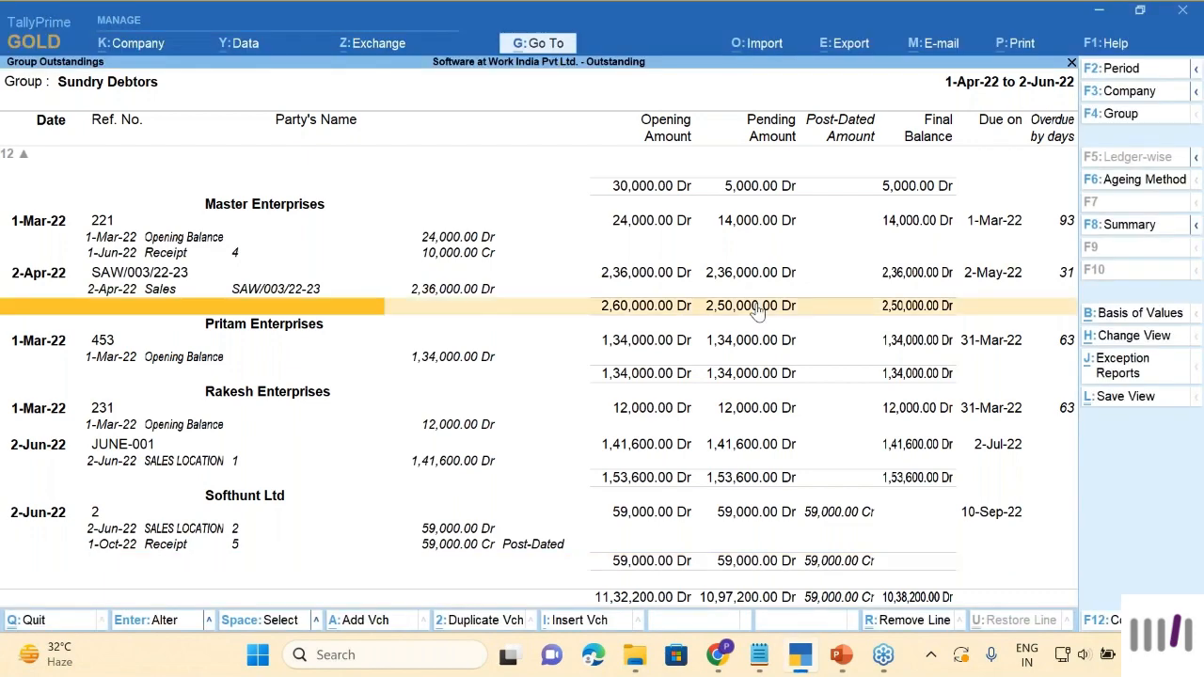
# Step: Leave the Sundry Debtors outstandings and return to the Gateway of Tally
pyautogui.press('F4')
pyautogui.press('Escape')
pyautogui.press('Escape')
pyautogui.press('Escape')
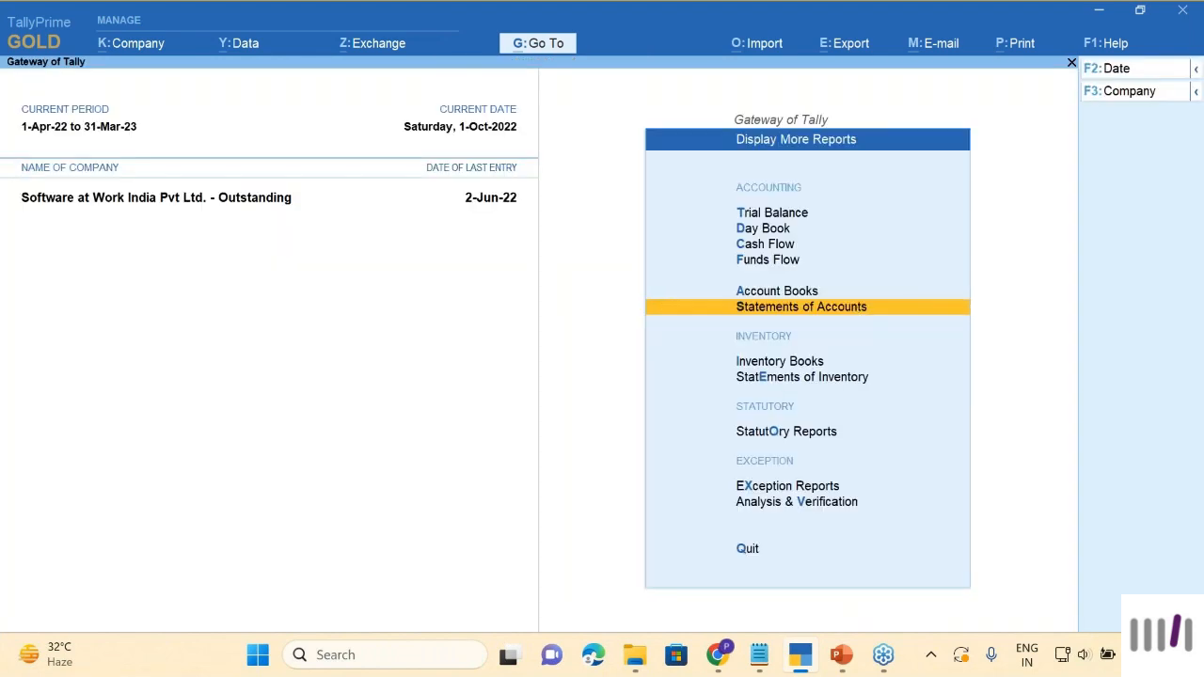
pyautogui.press('Escape')
# Step: Open the list of ledgers for master alteration
pyautogui.press('Up')
pyautogui.press('Up')
pyautogui.press('Up')
pyautogui.press('Up')
pyautogui.press('Up')
pyautogui.press('Up')
pyautogui.press('Up')
pyautogui.press('Up')
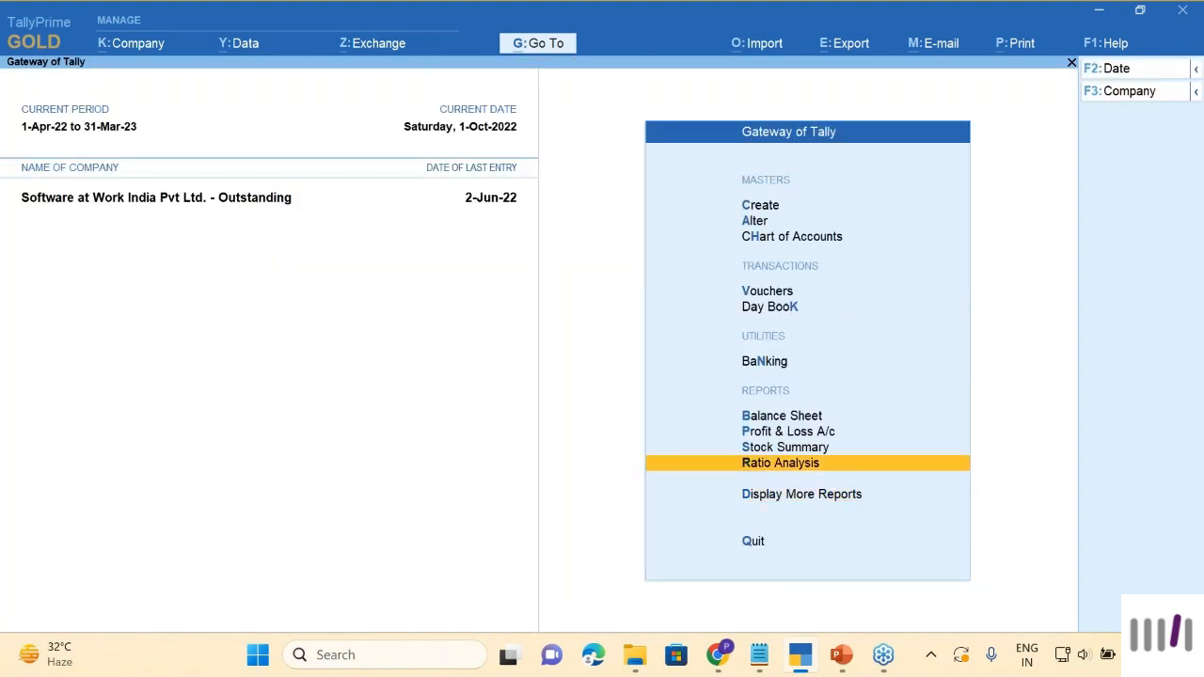
pyautogui.press('Up')
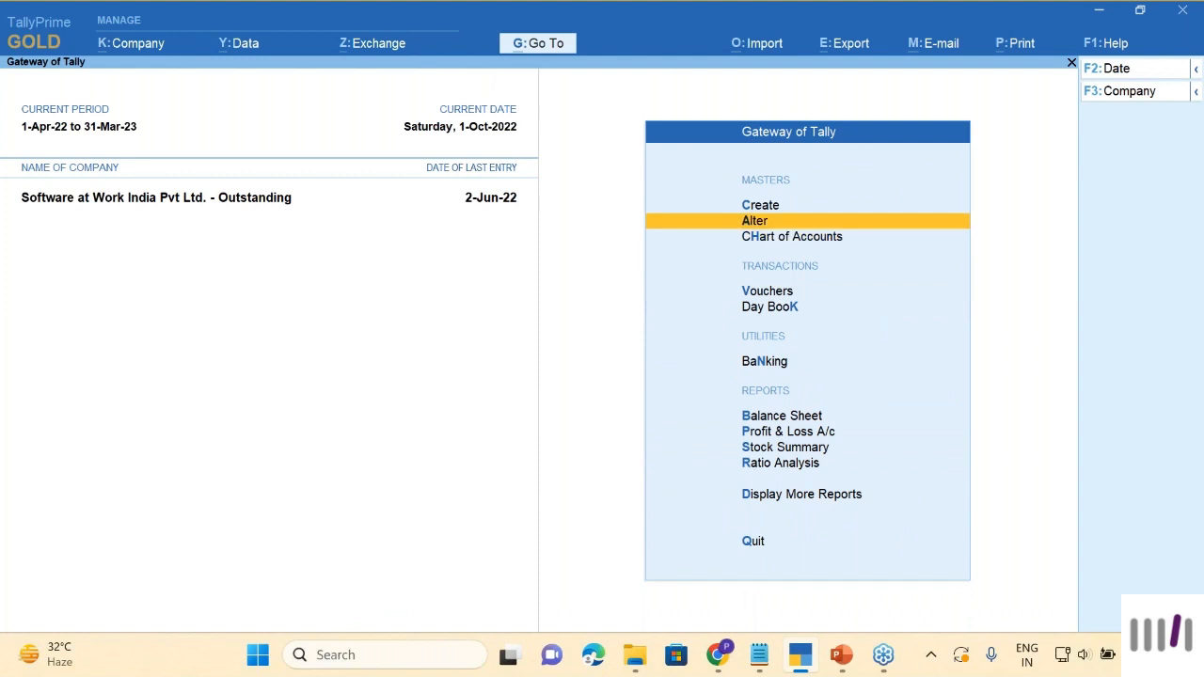
pyautogui.press('Return')
pyautogui.press('Down')
pyautogui.press('Return')
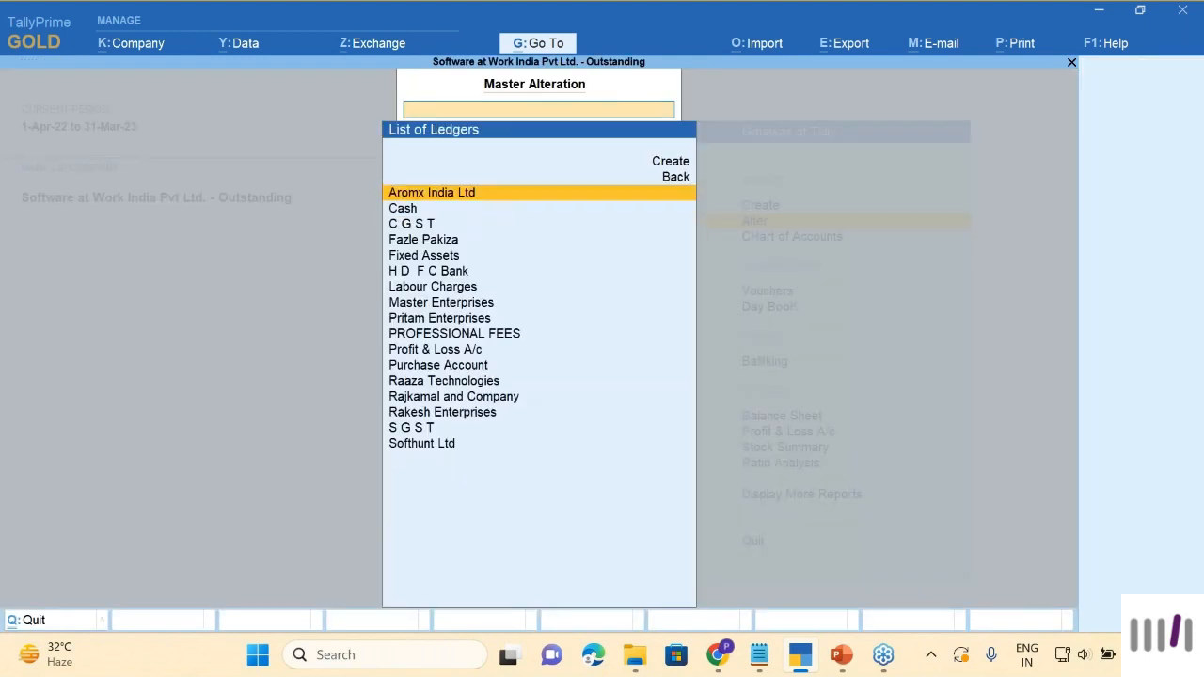
# Step: Open the Pritam Enterprises ledger to check its default credit period, and return to the Gateway of Tally without altering it
pyautogui.press('Down')
pyautogui.press('Down')
pyautogui.press('Down')
pyautogui.press('Down')
pyautogui.press('Down')
pyautogui.press('Down')
pyautogui.press('Down')
pyautogui.press('Down')
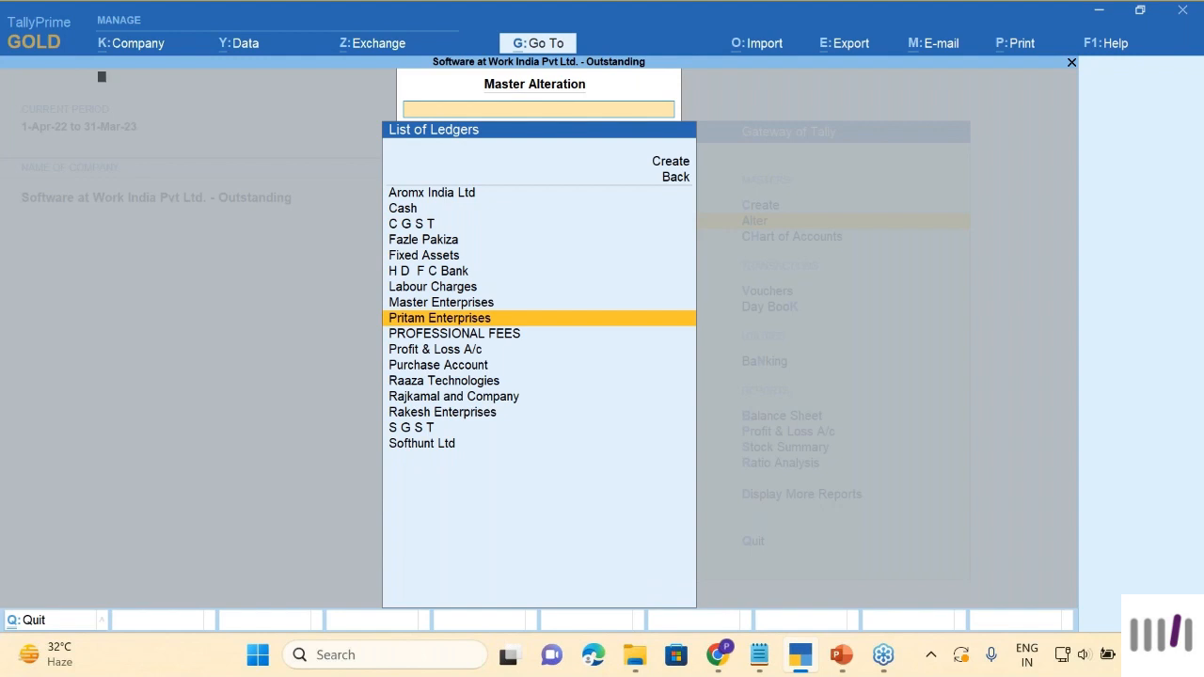
pyautogui.press('Return')
pyautogui.press('Return')
pyautogui.press('Return')
pyautogui.press('Return')
pyautogui.press('Return')
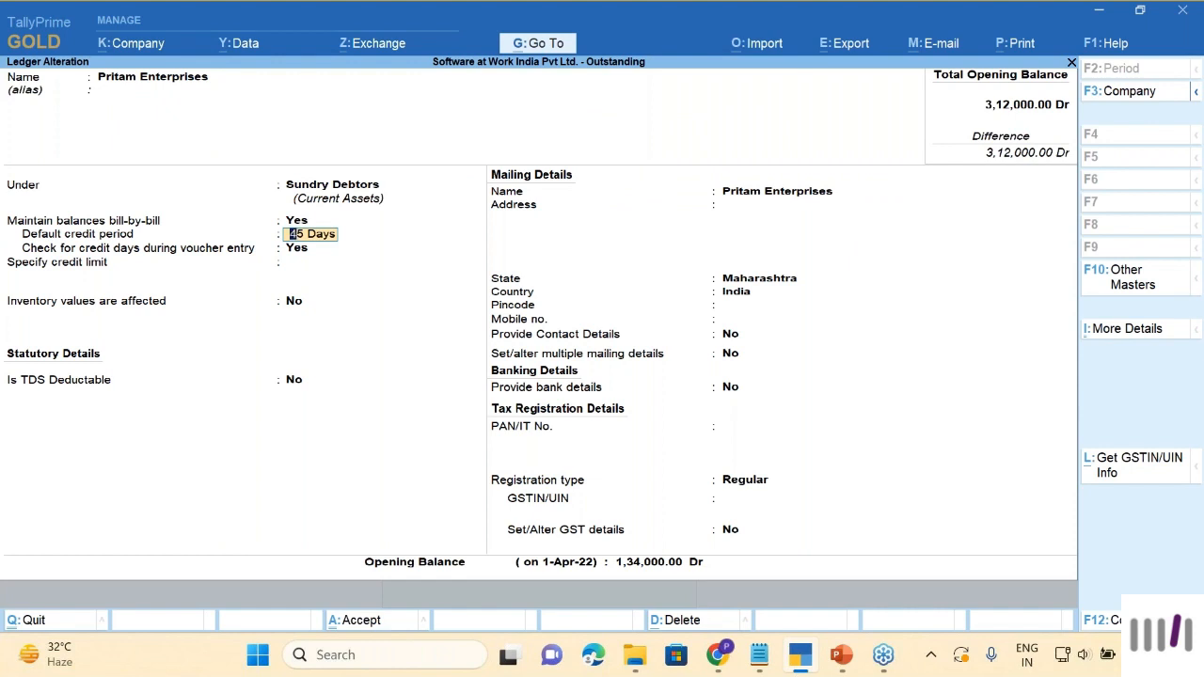
pyautogui.press('Escape')
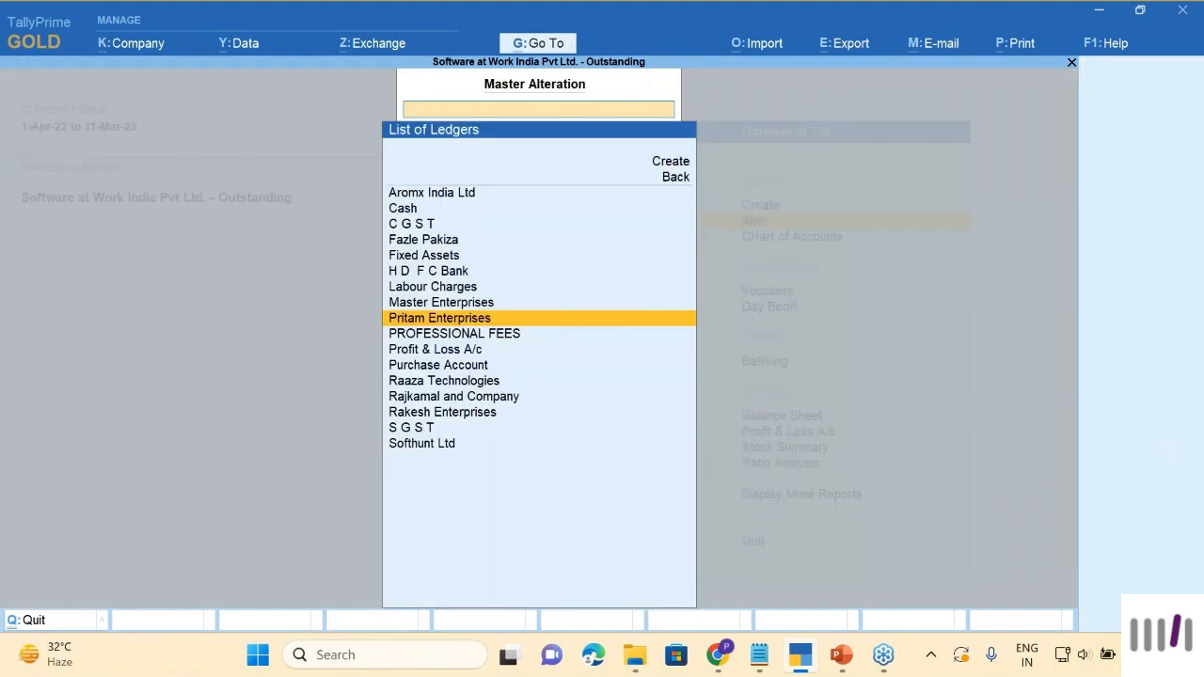
pyautogui.press('Escape')
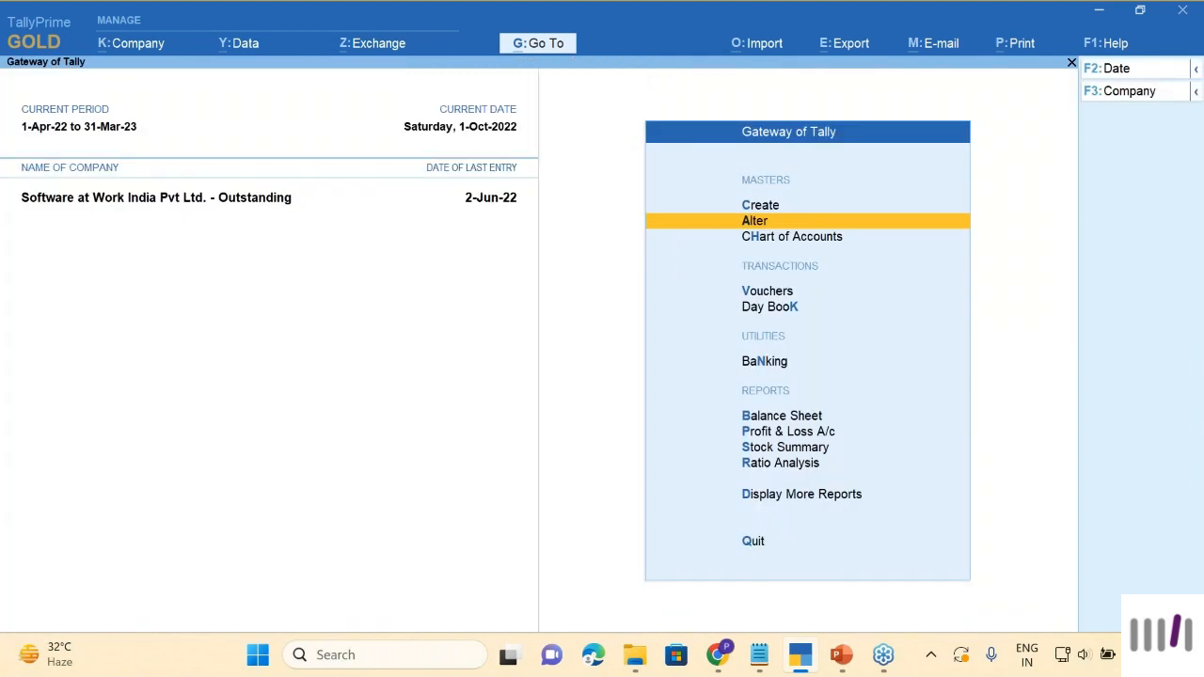
# Step: Start a new accounting voucher of type Sales, leaving its reference number blank
pyautogui.press('Down')
pyautogui.press('Down')
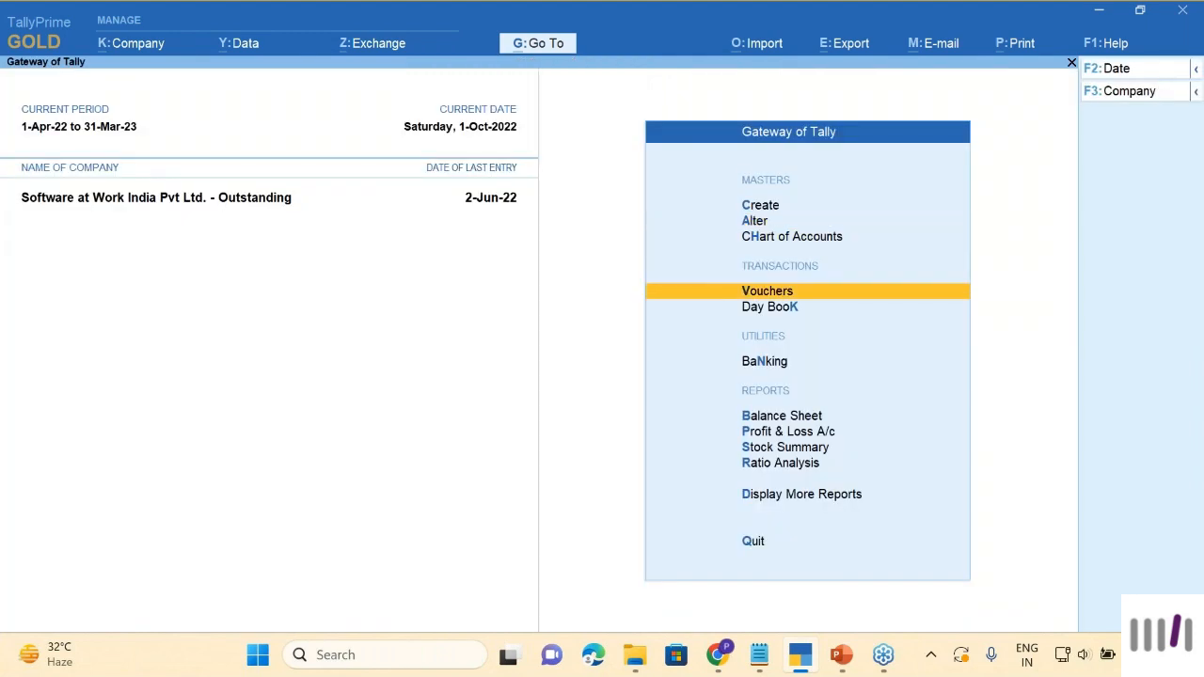
pyautogui.press('Return')
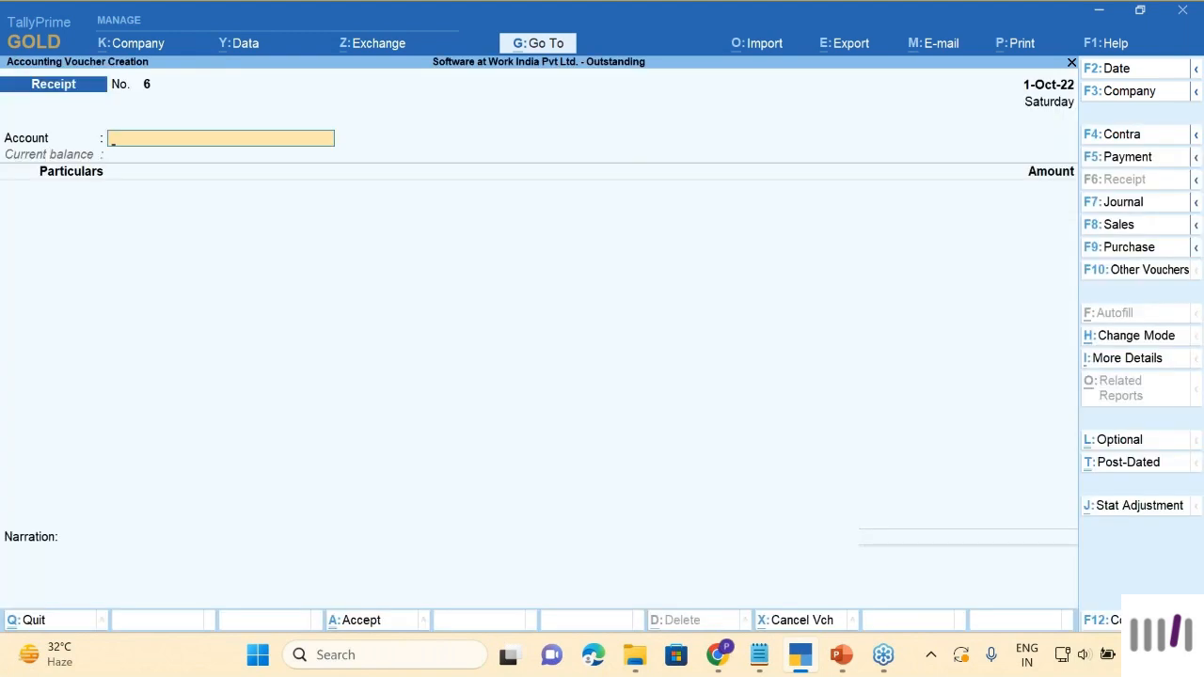
pyautogui.click(1108, 228)
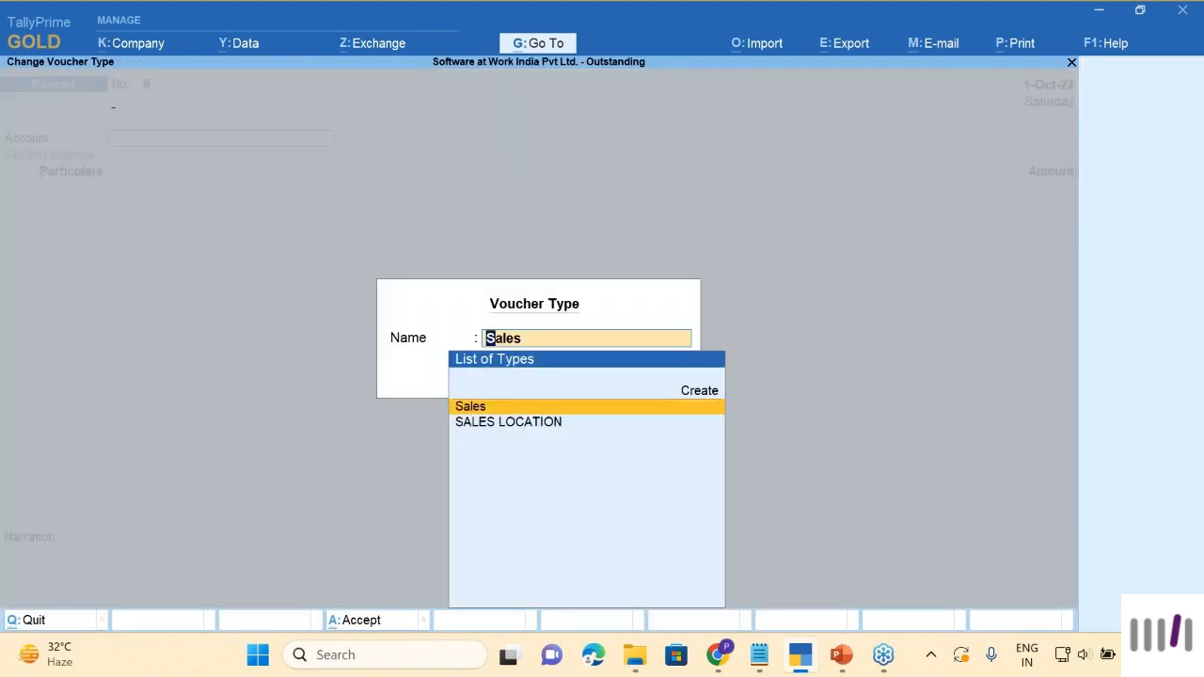
pyautogui.press('Return')
pyautogui.press('Return')
pyautogui.press('Return')
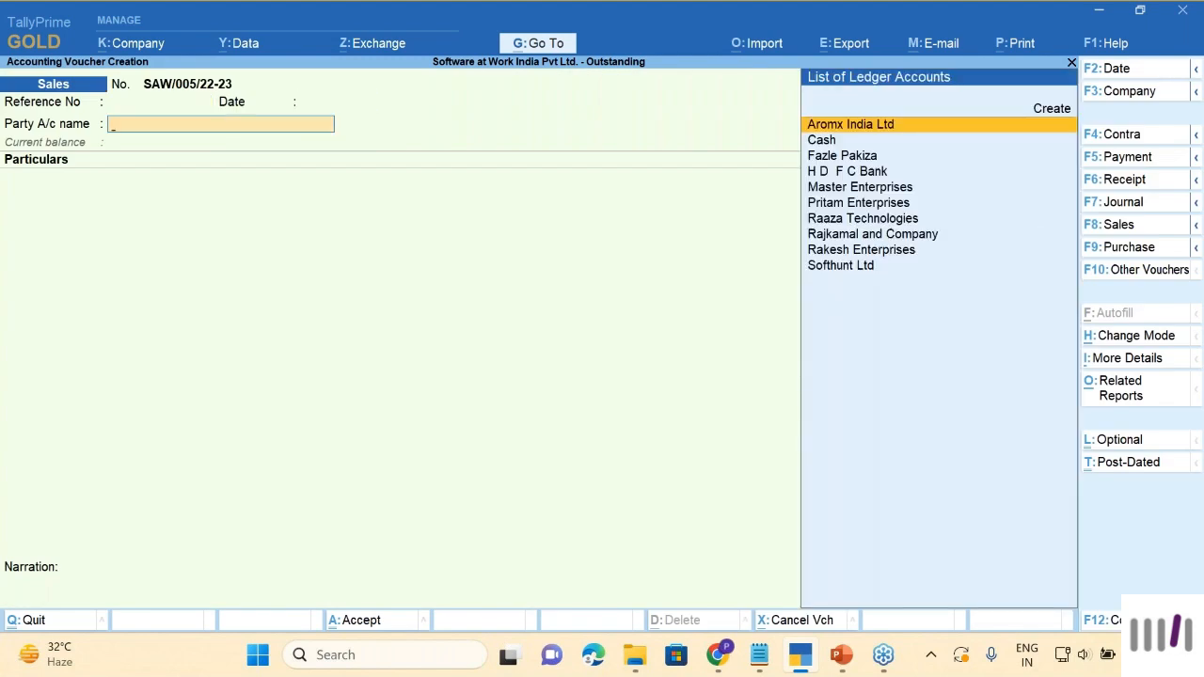
# Step: Set Pritam Enterprises as the sales voucher's party, dismiss the overdue warning and accept the default dispatch and order details
pyautogui.press('Down')
pyautogui.press('Down')
pyautogui.press('Down')
pyautogui.press('Down')
pyautogui.press('Down')
pyautogui.press('Return')
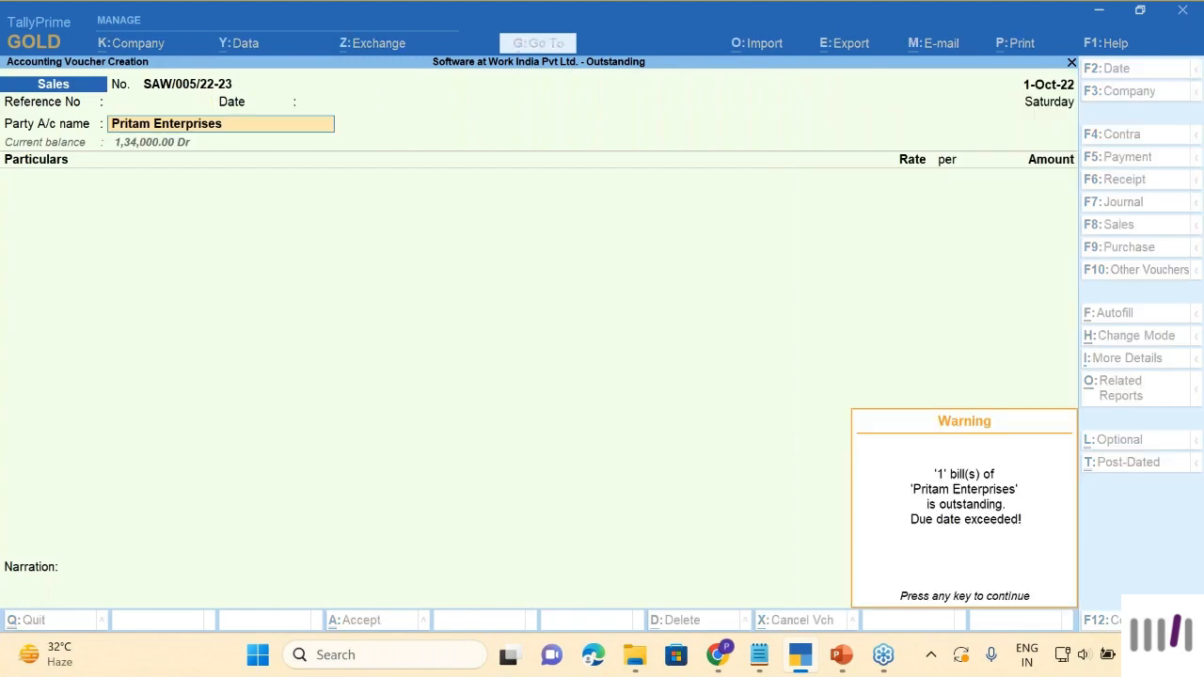
pyautogui.press('Return')
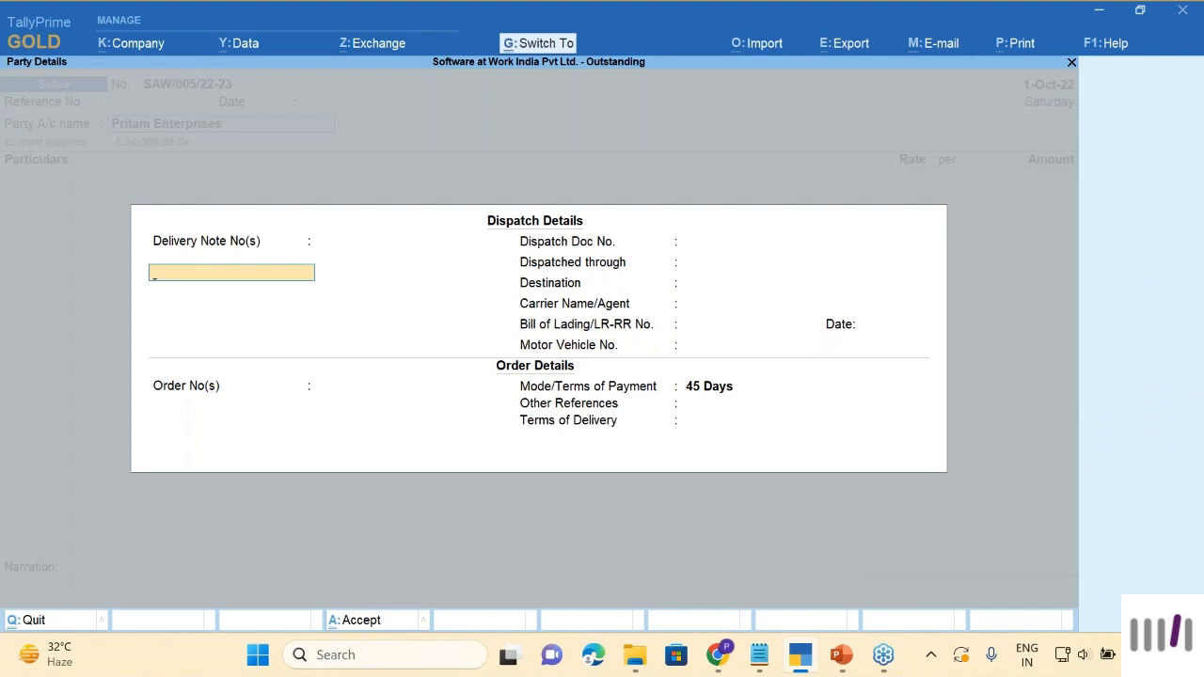
pyautogui.hotkey('ctrl', 'a')
pyautogui.hotkey('ctrl', 'a')
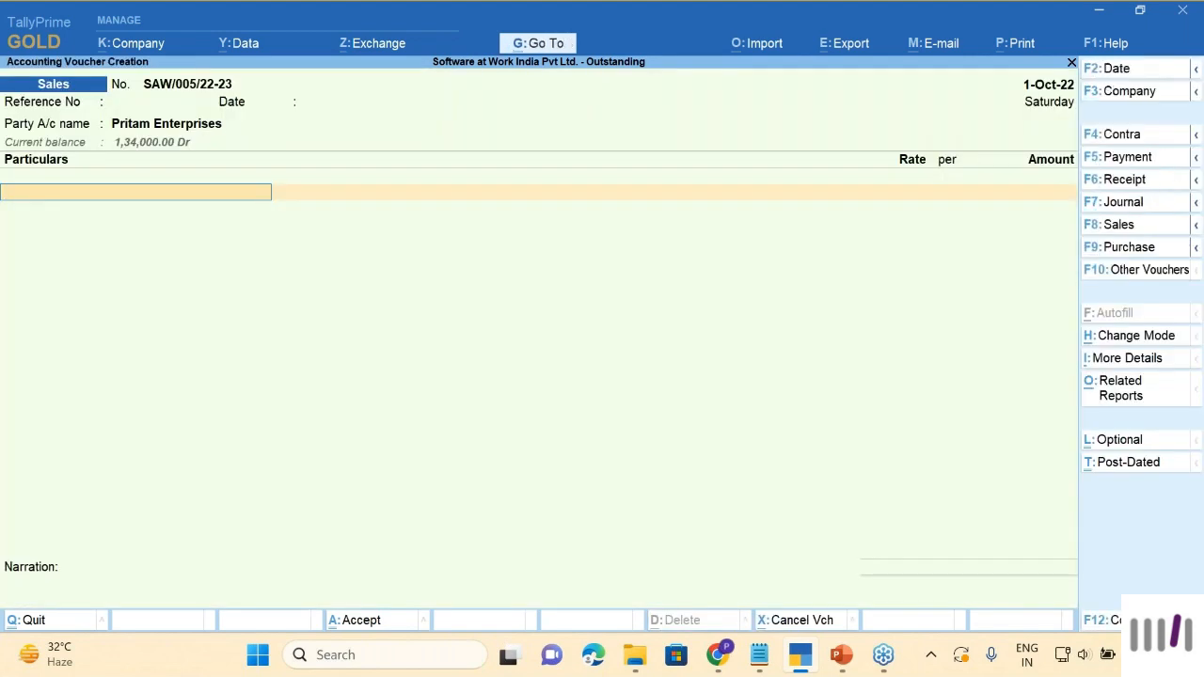
# Step: Add PROFESSIONAL FEES of 20,000 to the sales voucher and accept the default tax classification details
pyautogui.write('Pr')
pyautogui.press('Return')
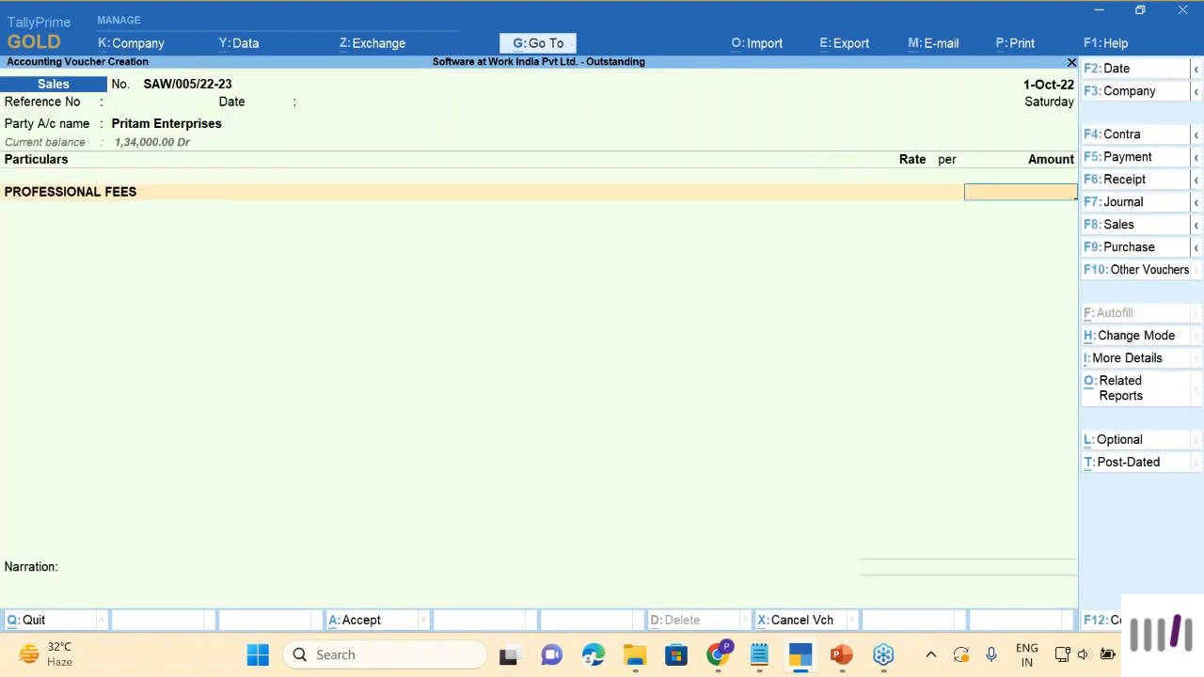
pyautogui.write('20000')
pyautogui.press('Return')
pyautogui.press('Return')
pyautogui.press('Return')
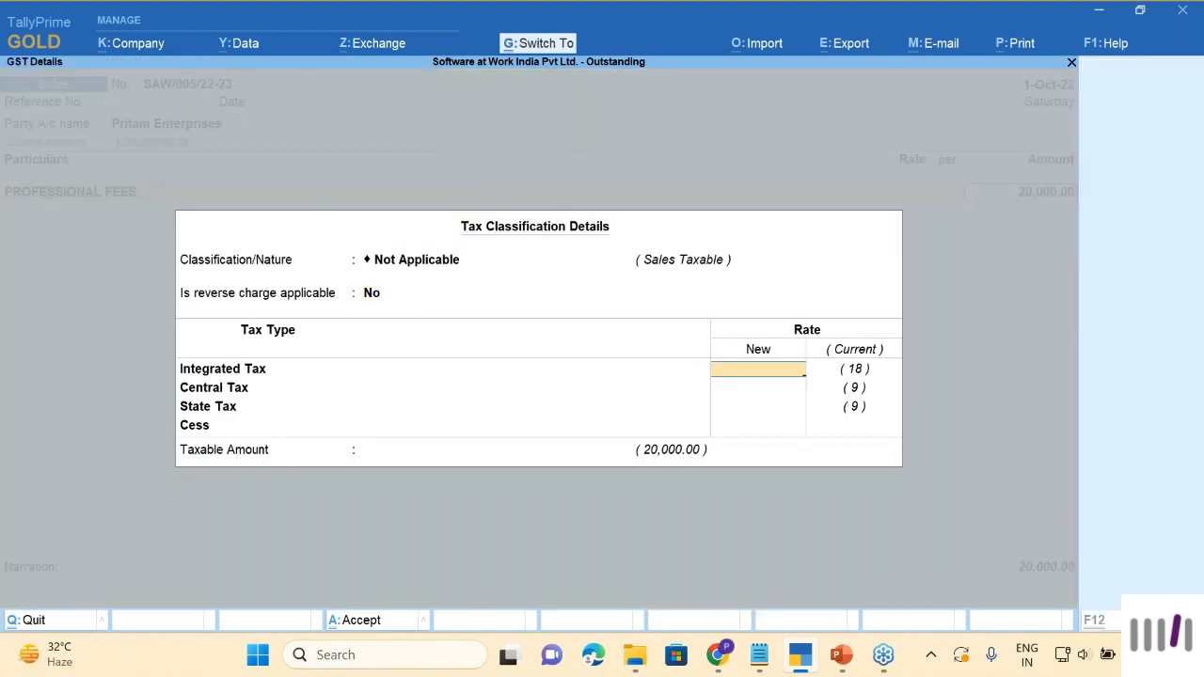
pyautogui.hotkey('ctrl', 'a')
# Step: Add the C G S T and S G S T ledgers to the sales voucher with their automatically calculated amounts
pyautogui.write('cgs')
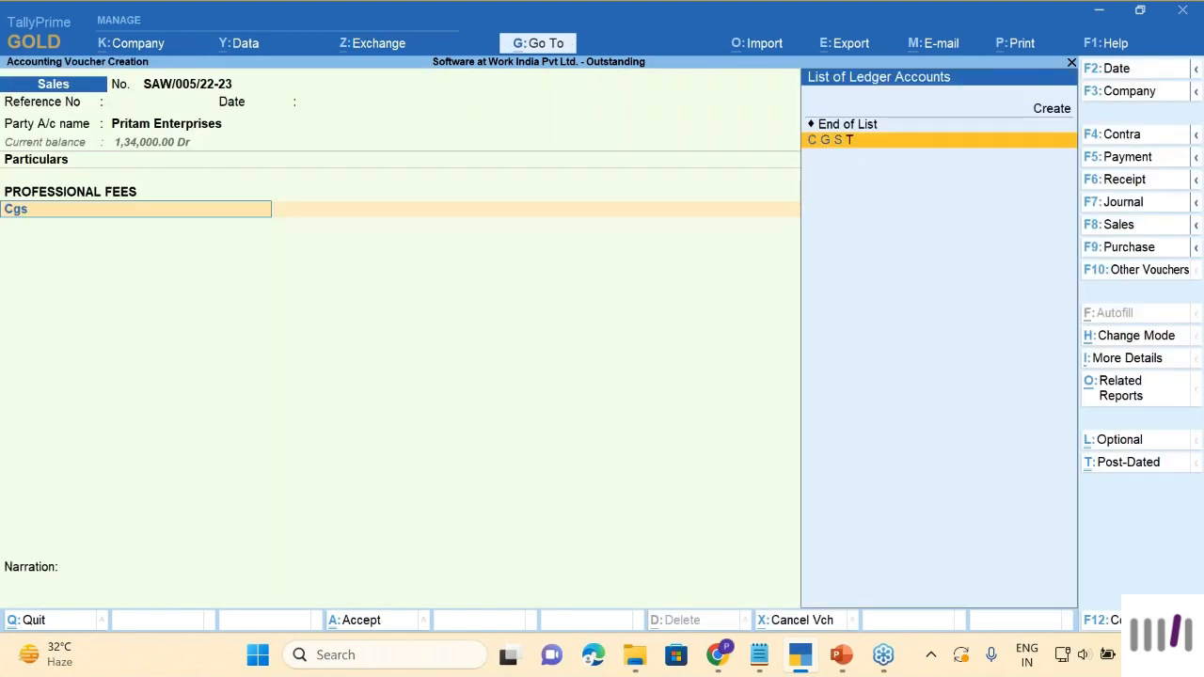
pyautogui.press('Return')
pyautogui.press('Return')
pyautogui.write('Sg')
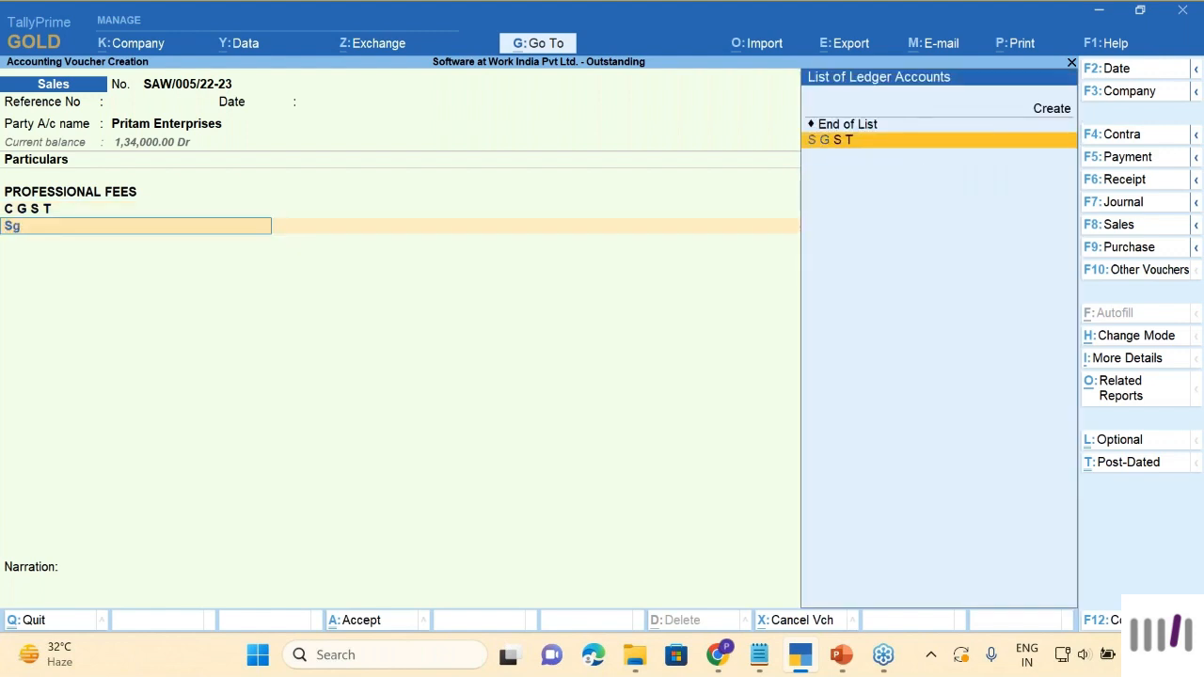
pyautogui.press('Return')
pyautogui.press('Return')
pyautogui.press('Return')
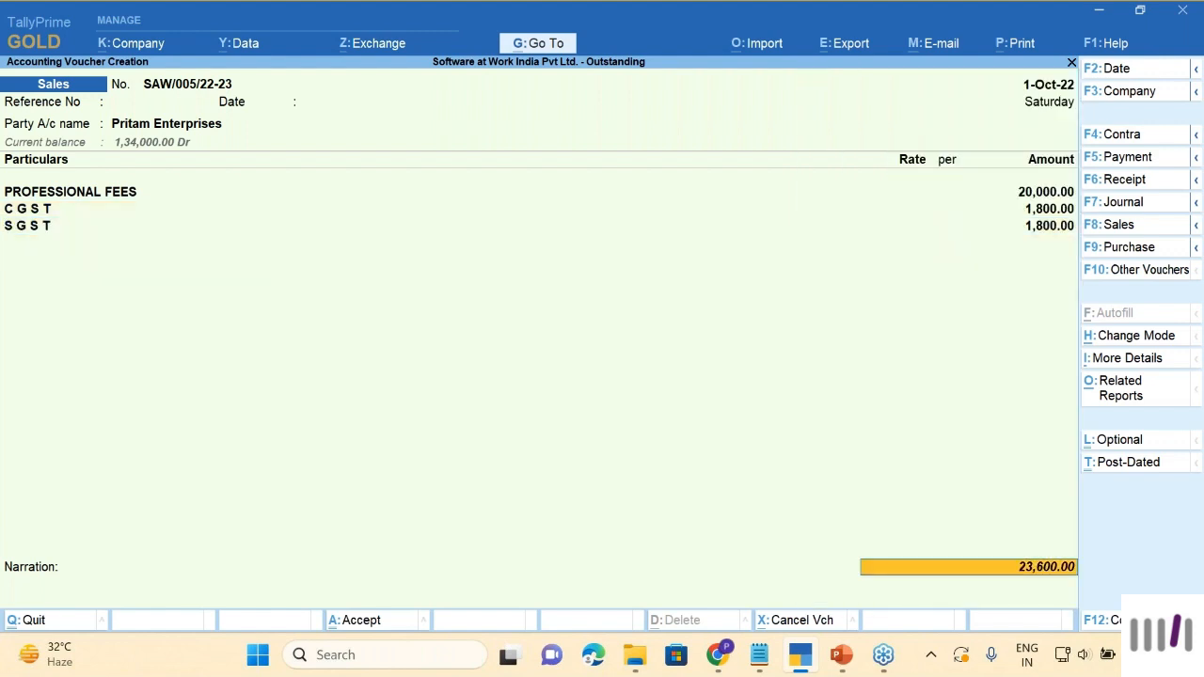
# Step: Allocate the full sales amount to a new bill reference with 45 days' credit, and save and close the voucher
pyautogui.press('Return')
pyautogui.press('Return')
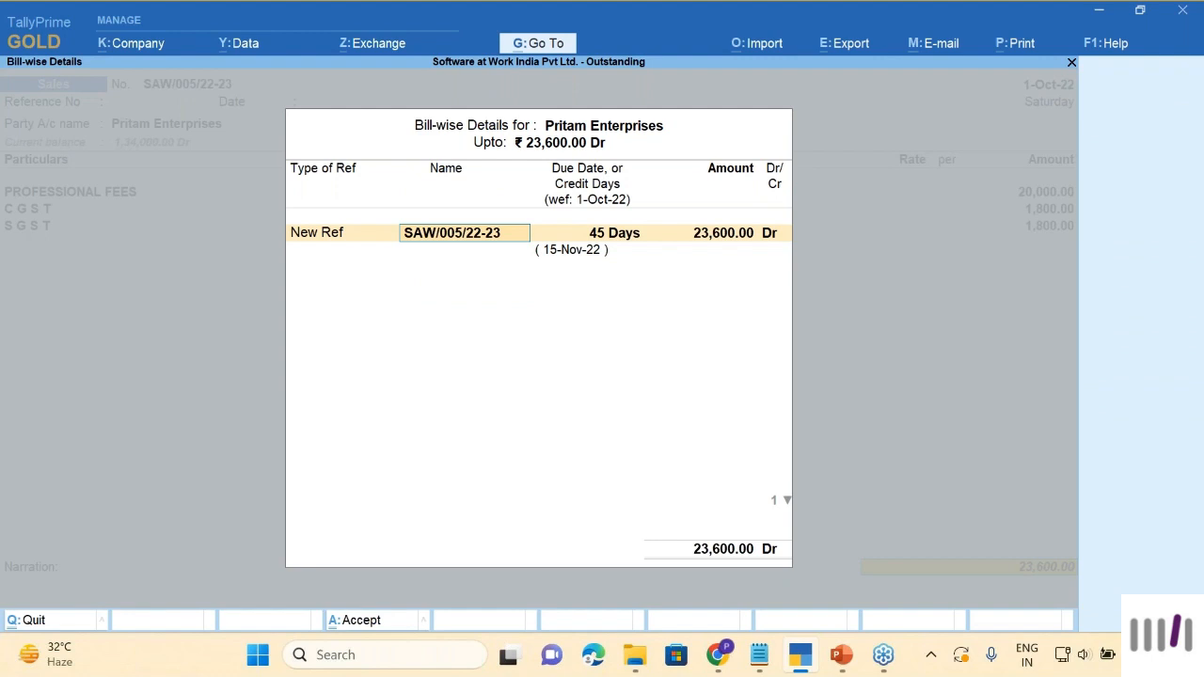
pyautogui.press('Return')
pyautogui.press('Return')
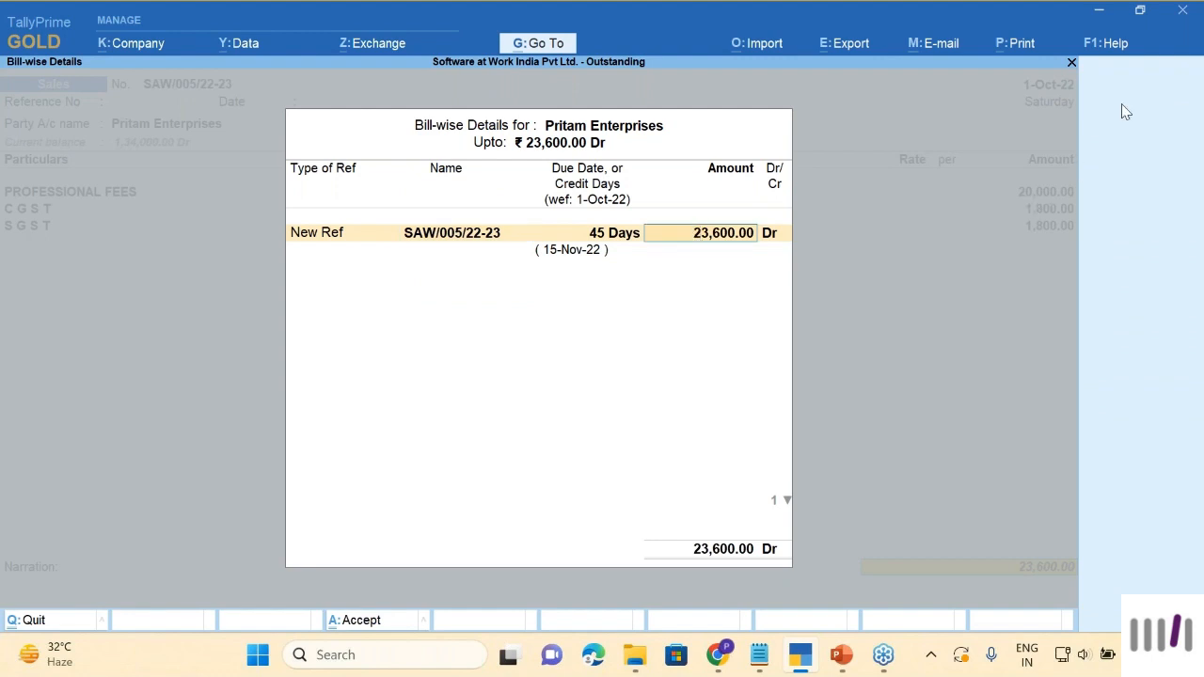
pyautogui.press('Return')
pyautogui.press('Return')
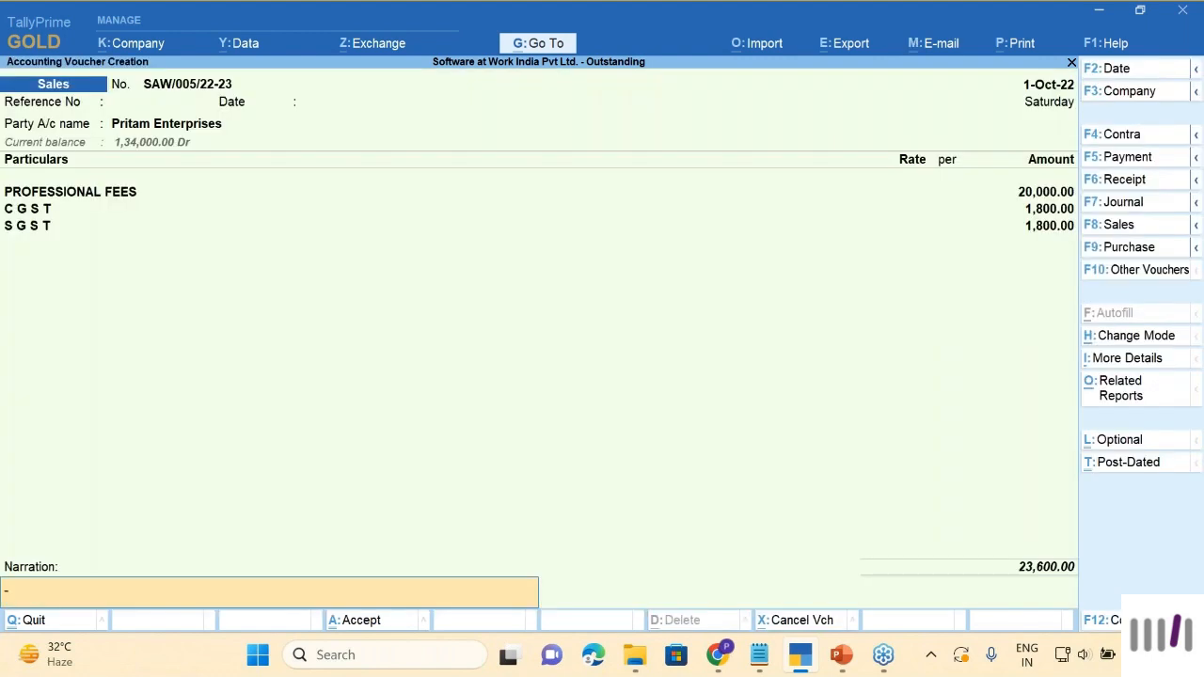
pyautogui.hotkey('ctrl', 'a')
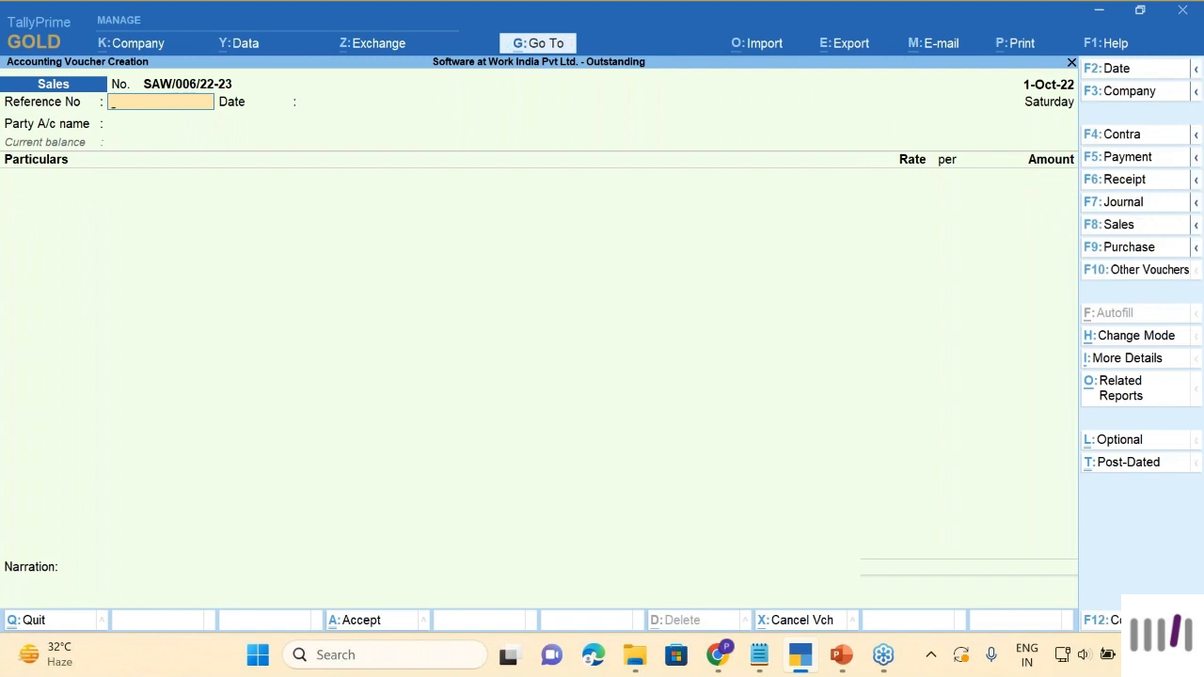
pyautogui.press('Escape')
pyautogui.press('y')
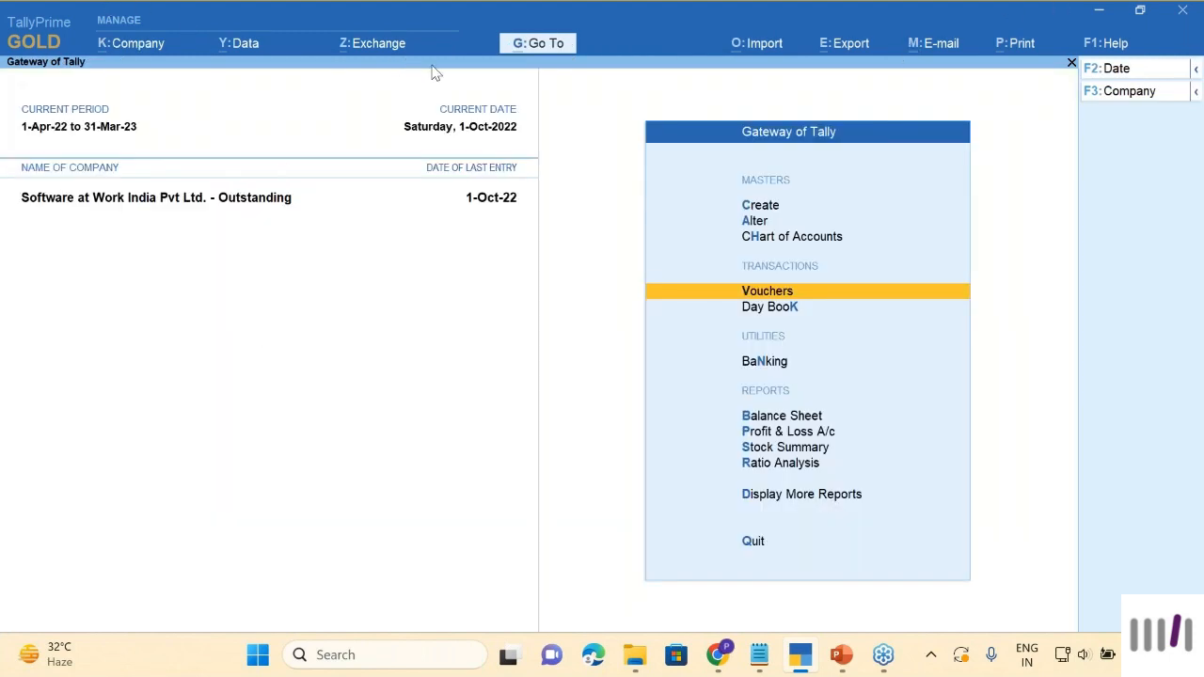
# Step: Find the Cash Flow Projection report with the search text "Cash Flo" and open it
pyautogui.click(518, 54)
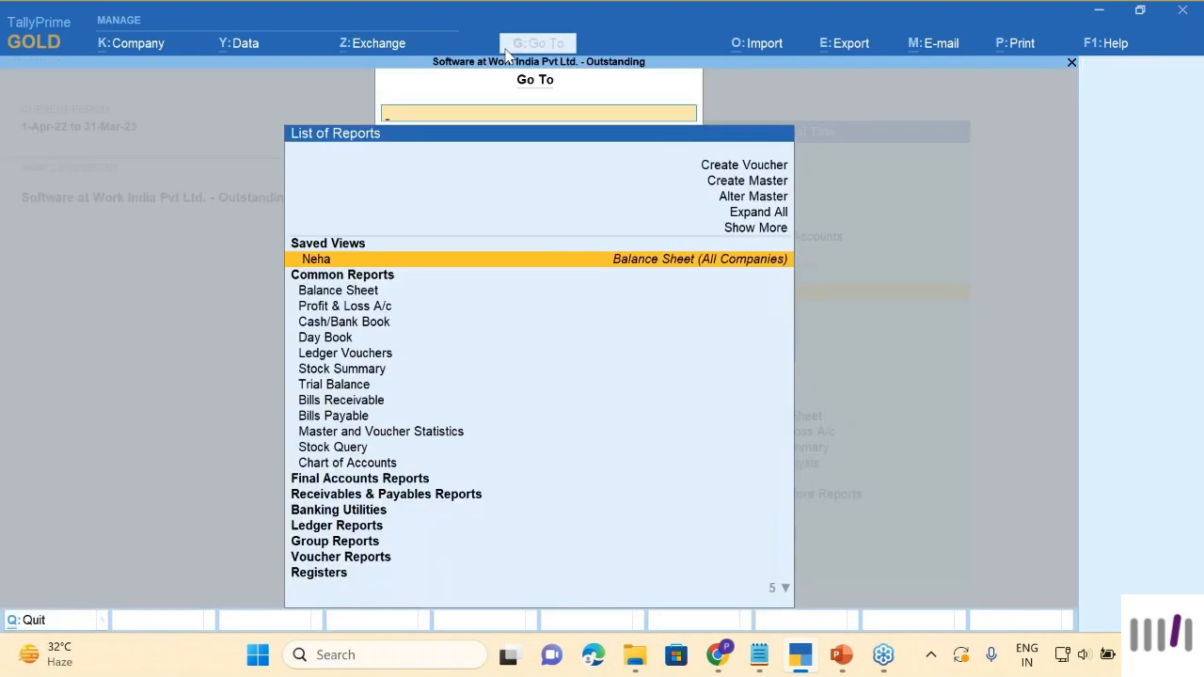
pyautogui.write('Cash')
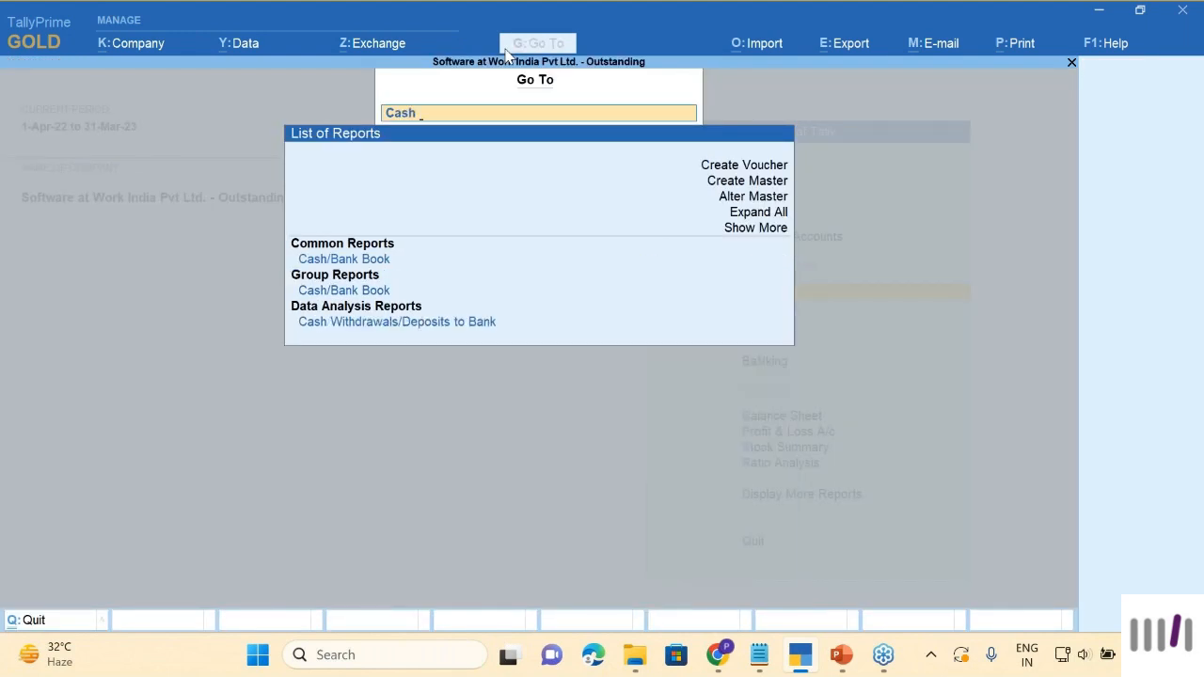
pyautogui.write(' Flo')
pyautogui.press('Down')
pyautogui.press('Down')
pyautogui.press('Down')
pyautogui.press('Down')
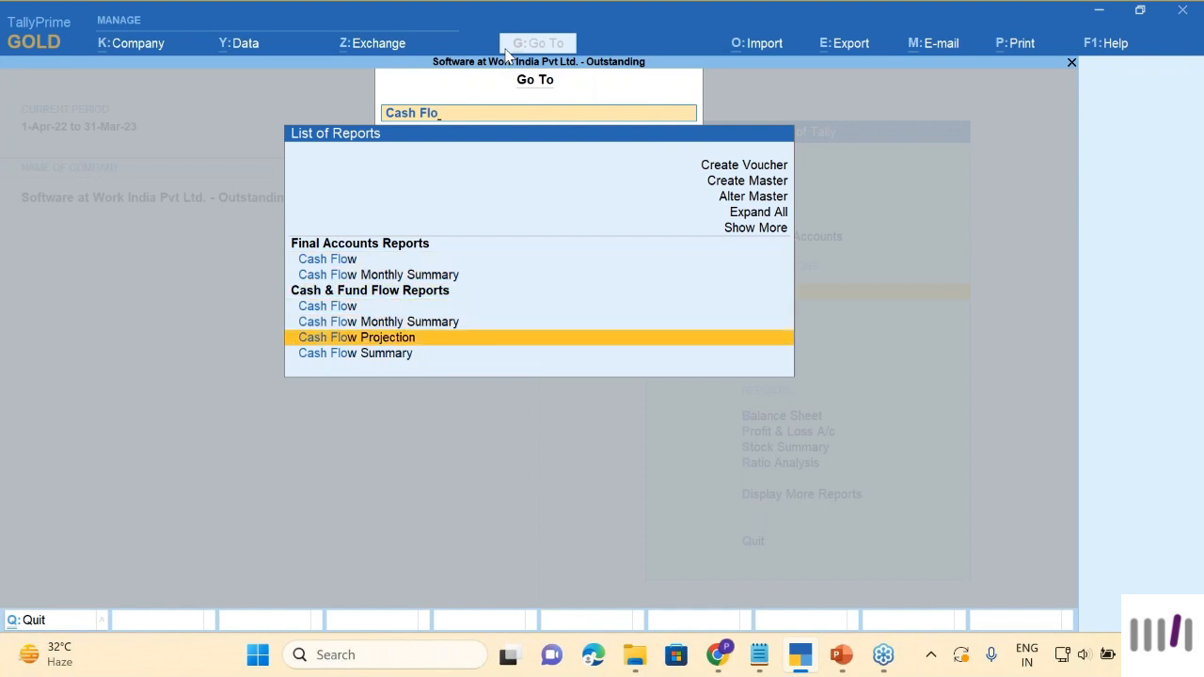
pyautogui.press('Return')
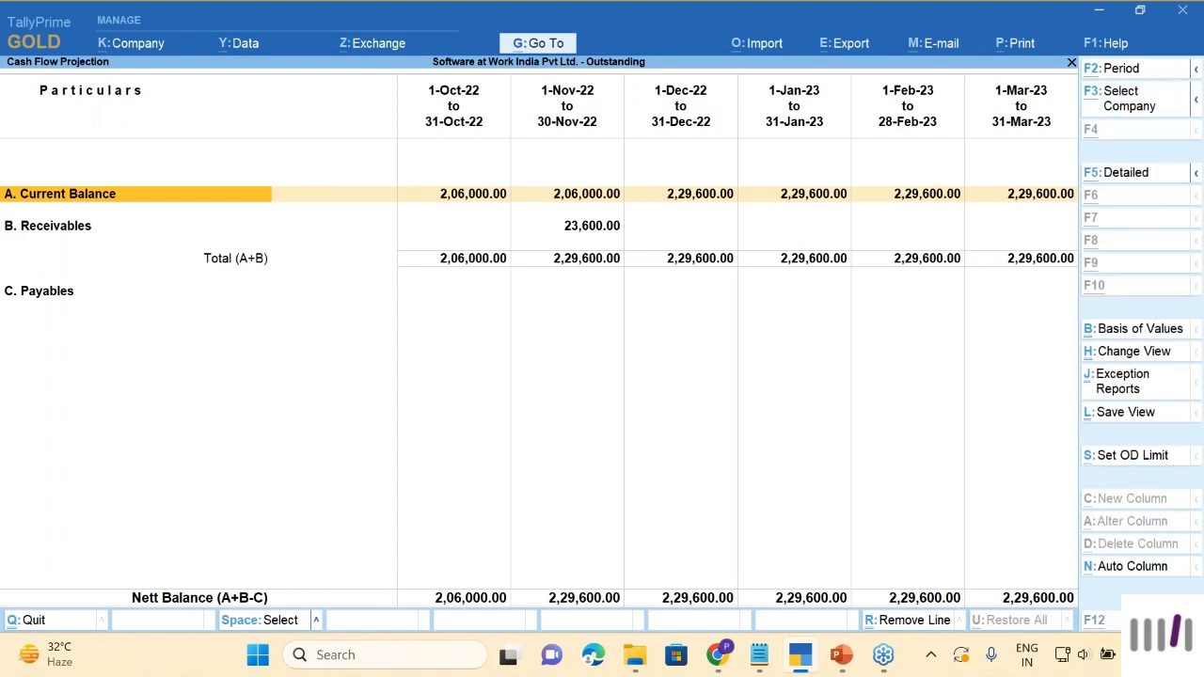
# Step: Show the Cash Flow Projection in detail and drill down into Sundry Debtors under Receivables
pyautogui.hotkey('alt', 'F5')
pyautogui.press('Down')
pyautogui.press('Down')
pyautogui.press('Down')
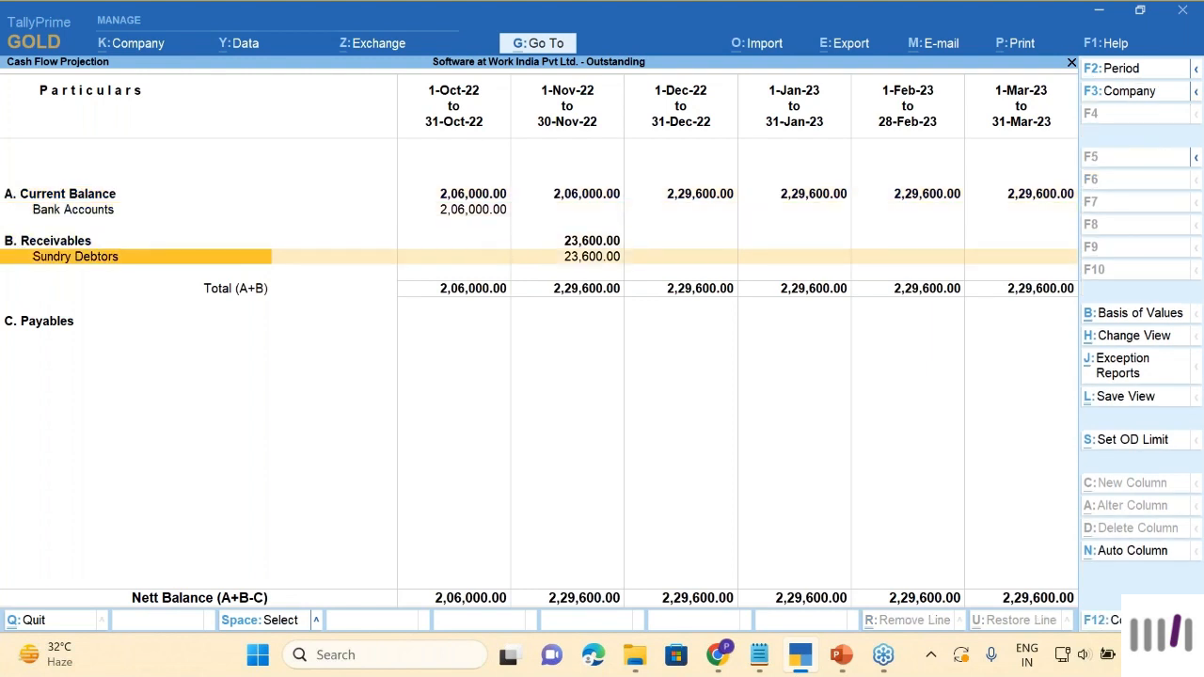
pyautogui.press('Return')
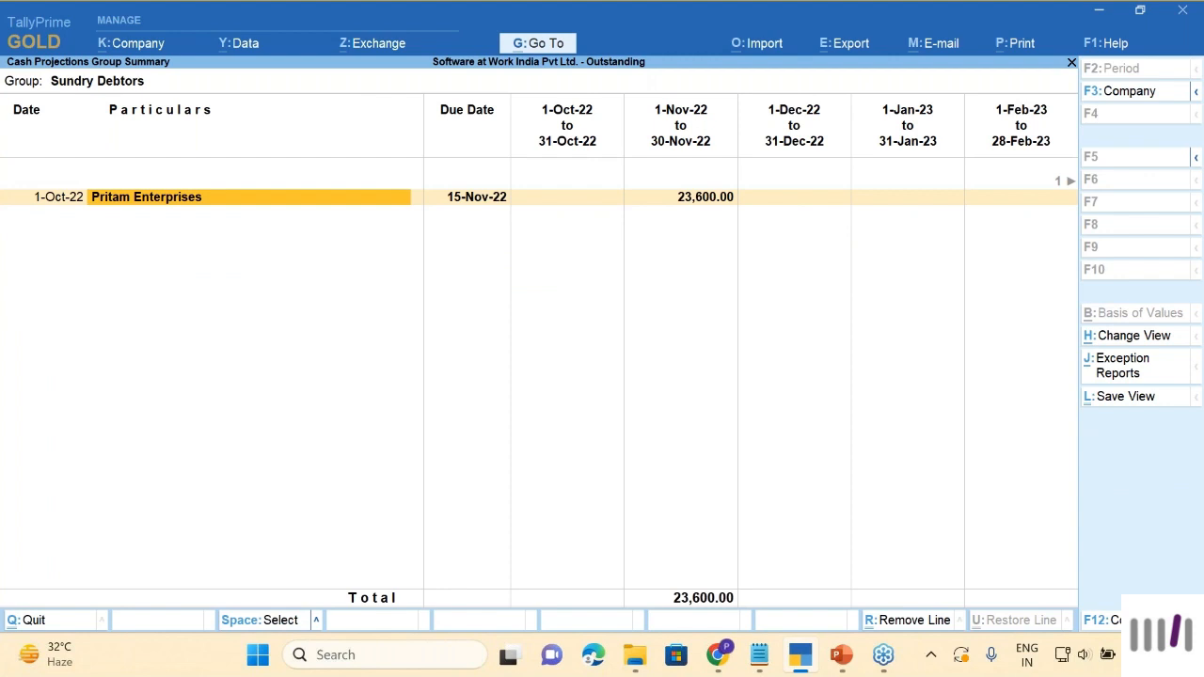
# Step: Examine Pritam Enterprises' projected receipt across the monthly columns from October 2022 to March 2023
pyautogui.click(739, 202)
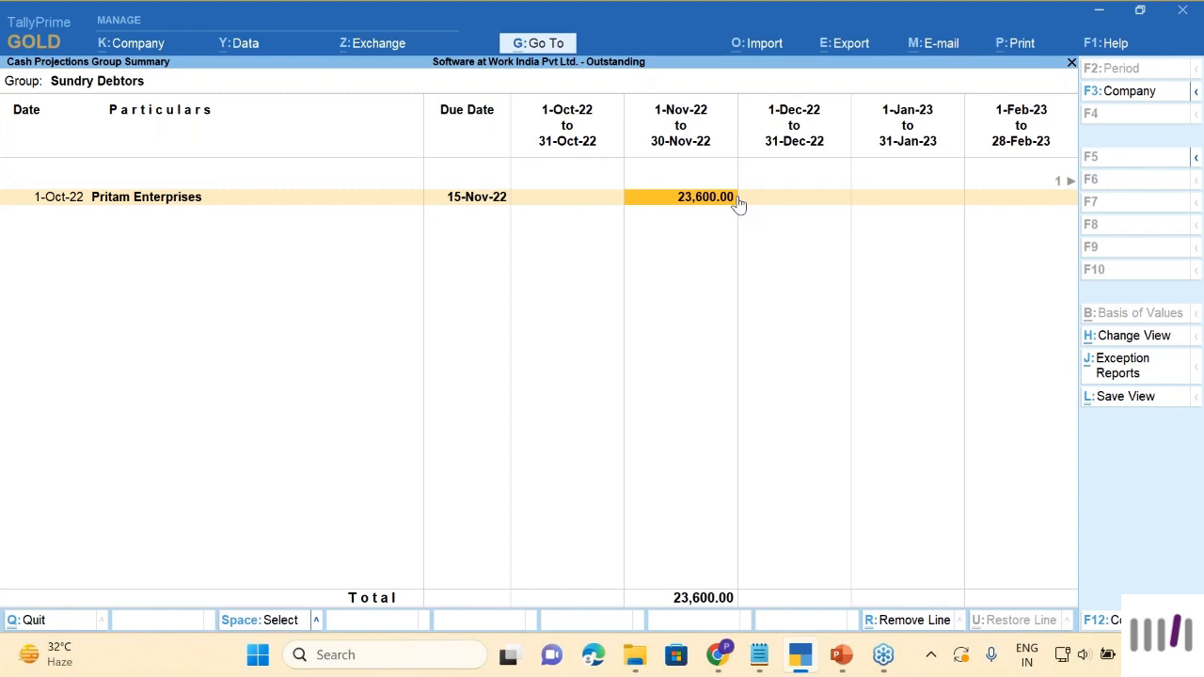
pyautogui.press('Right')
pyautogui.press('Right')
pyautogui.press('Left')
pyautogui.press('Left')
pyautogui.press('Left')
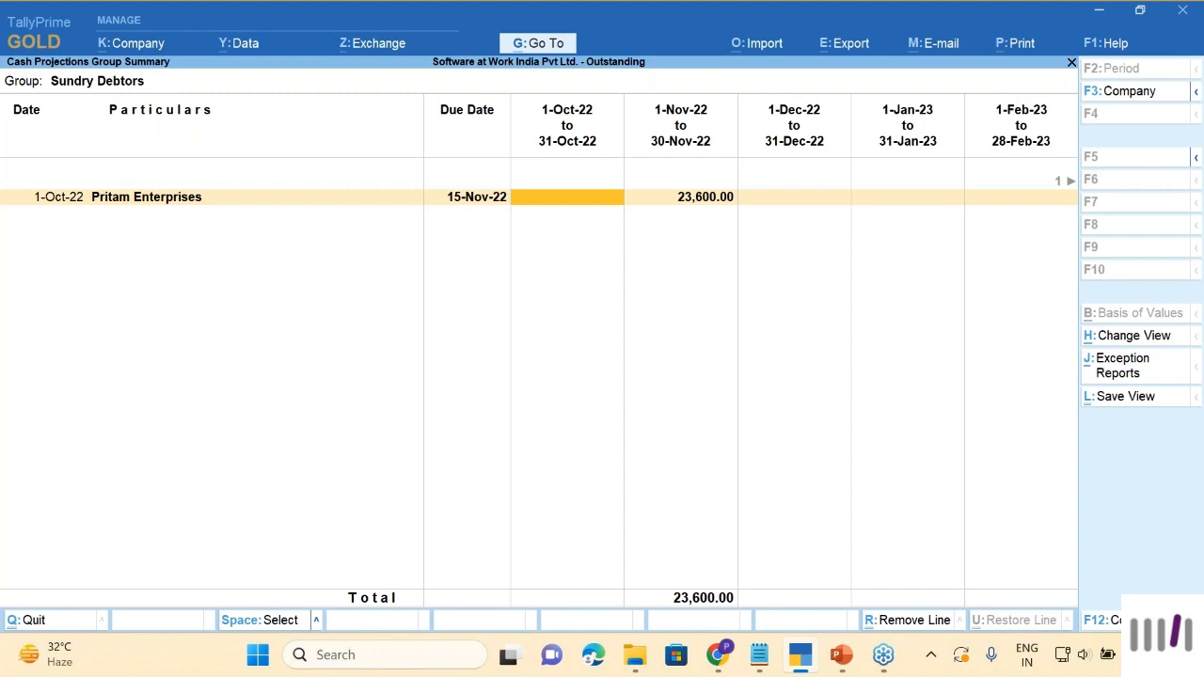
pyautogui.press('Right')
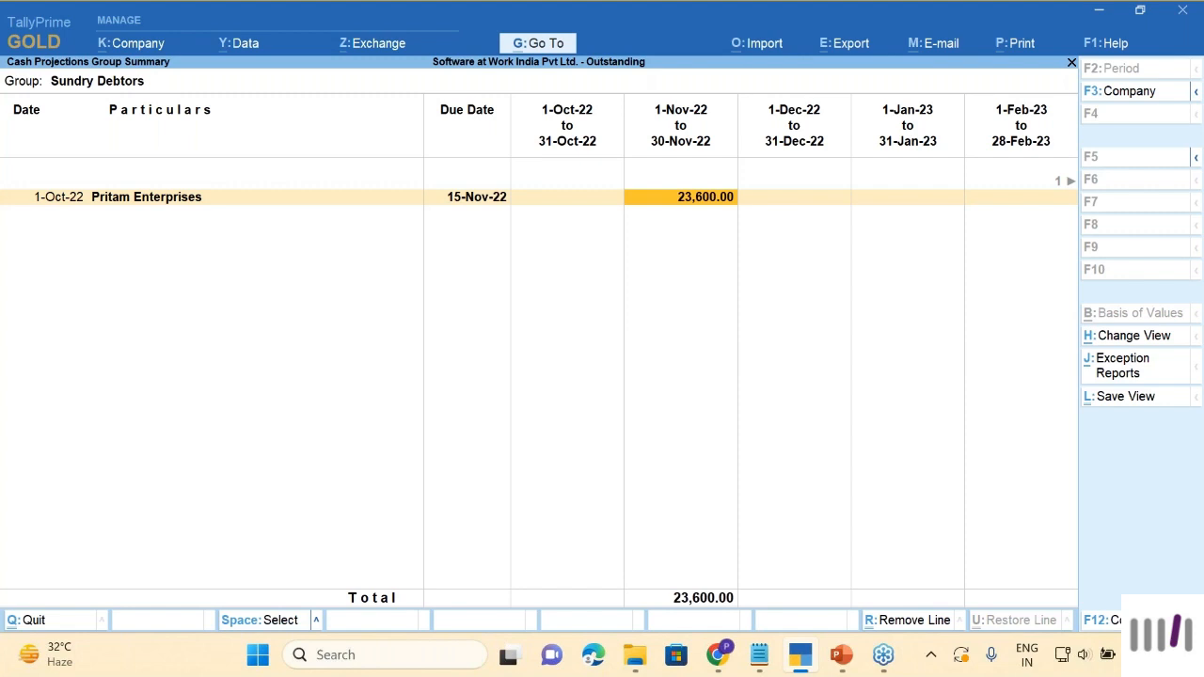
pyautogui.press('Right')
pyautogui.press('Right')
pyautogui.press('Right')
pyautogui.press('Right')
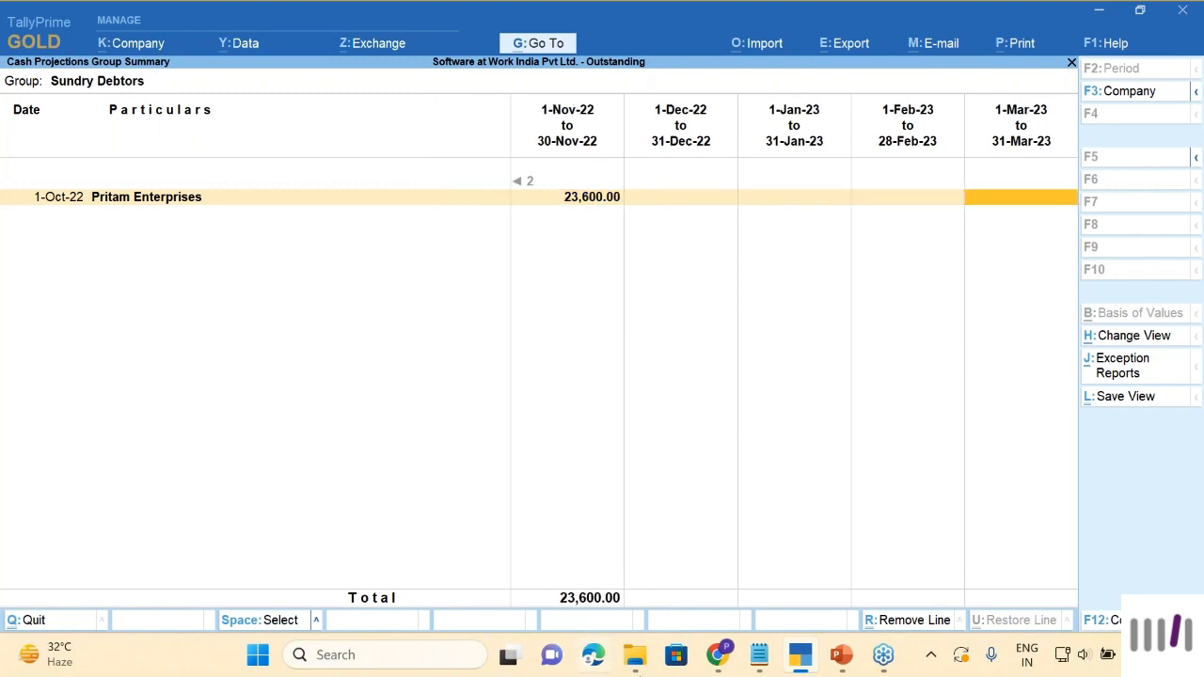
# Step: Switch to the PowerPoint slide show at the Cash Projection slide
pyautogui.click(845, 653)
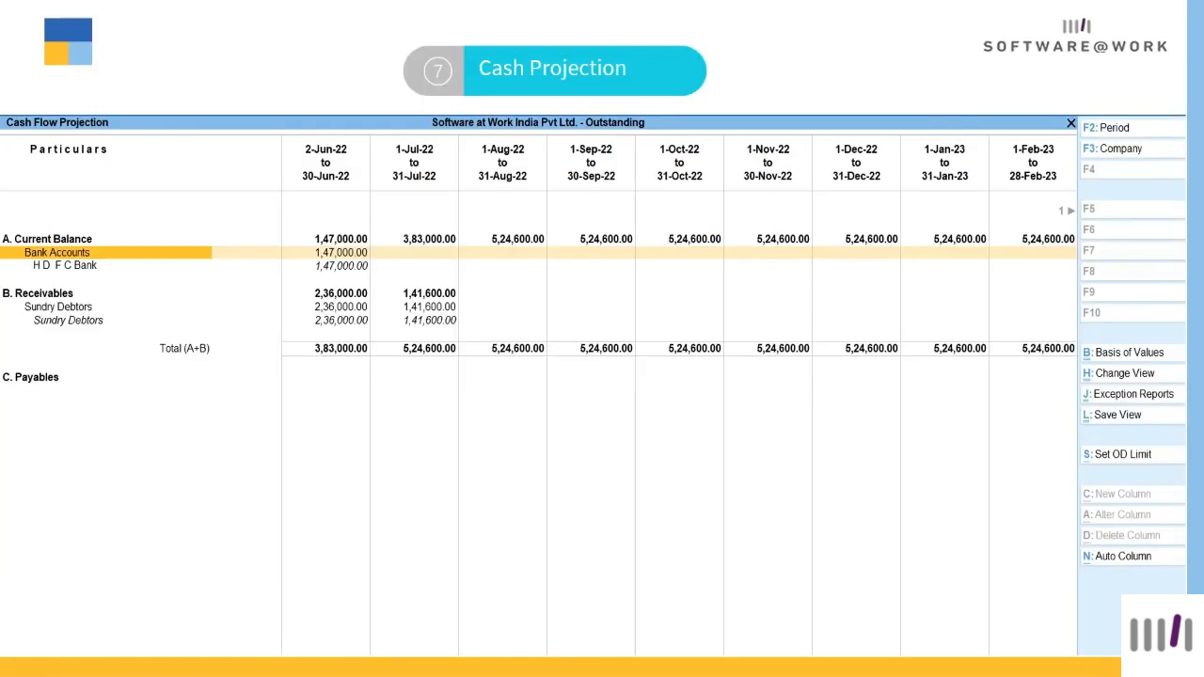